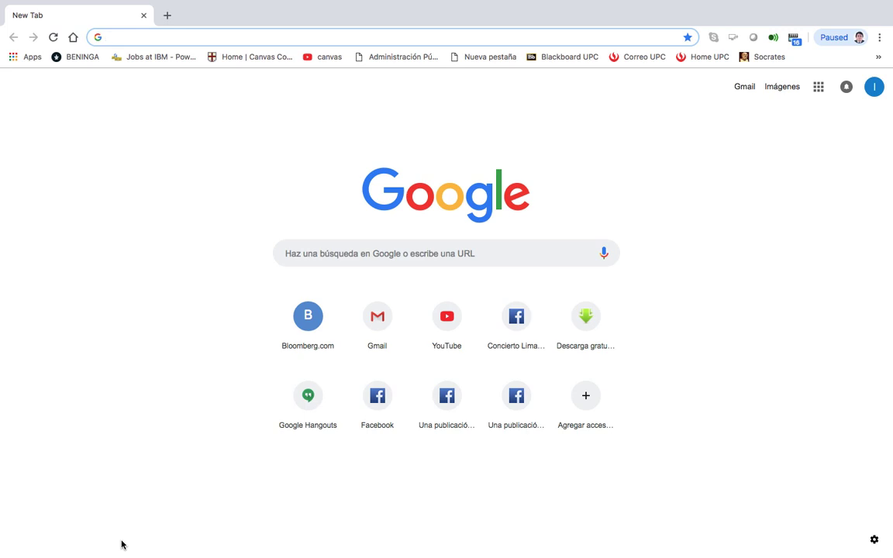
# - Search Google for "yahoo finance" and open the Yahoo Finance site from the results
pyautogui.write('yahoo ')
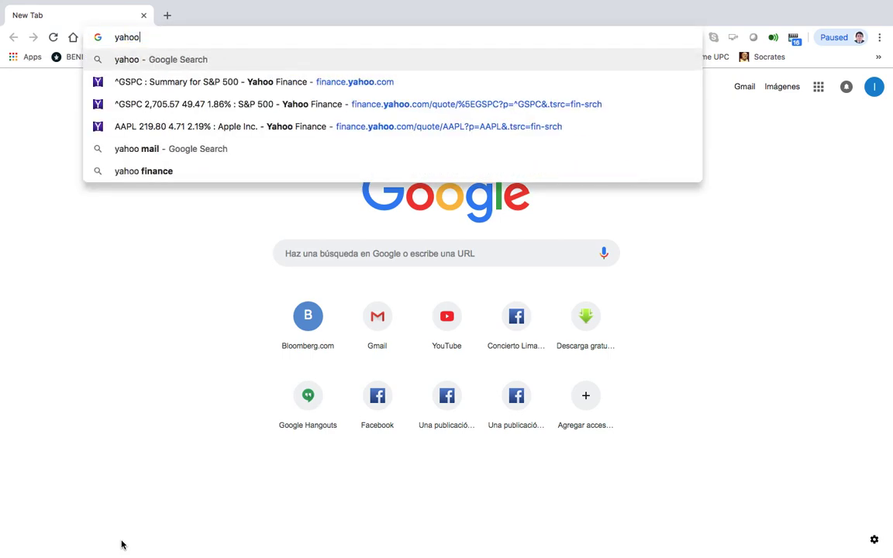
pyautogui.write('finance')
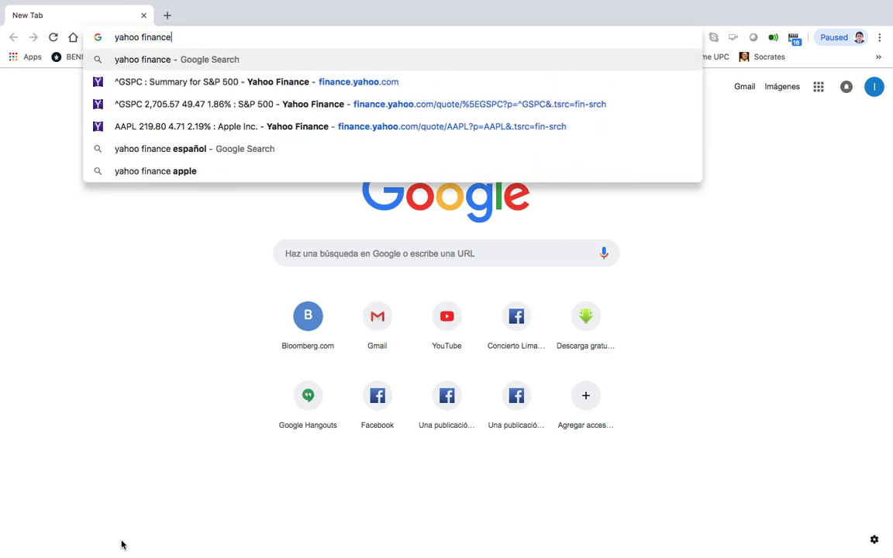
pyautogui.press('Return')
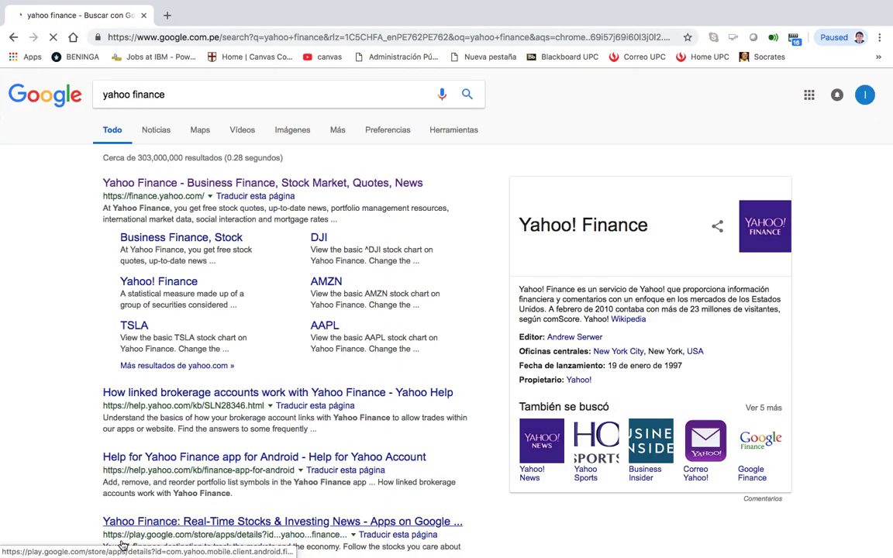
pyautogui.click(267, 186)
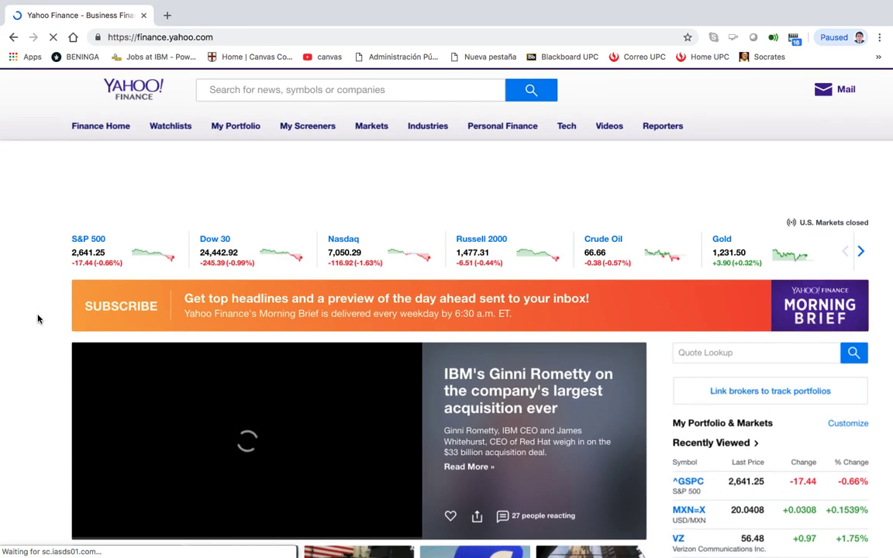
# - Examine the market summary strip on the Yahoo Finance home page, covering S&P 500, Dow 30, Nasdaq and Russell 2000
pyautogui.scroll(5, 38, 318)
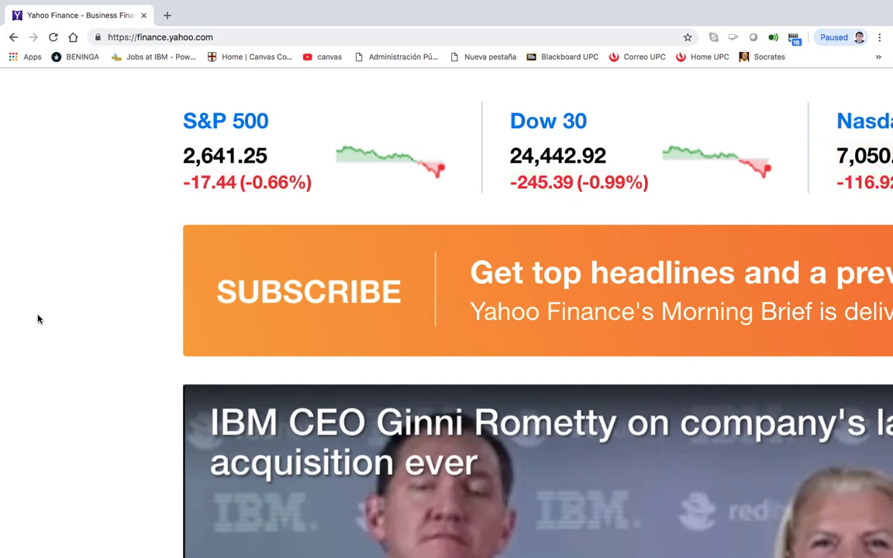
pyautogui.hscroll(1, 37, 318)
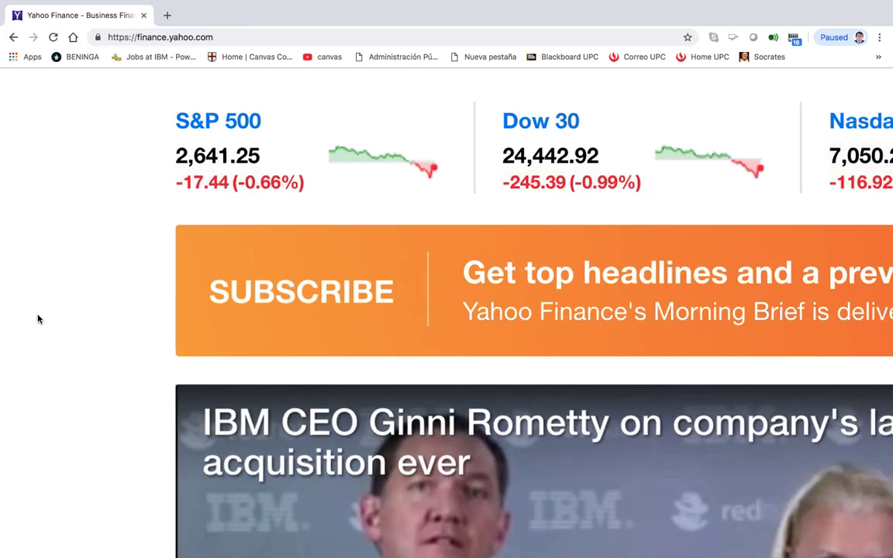
pyautogui.scroll(3, 37, 319)
pyautogui.hscroll(3, 37, 319)
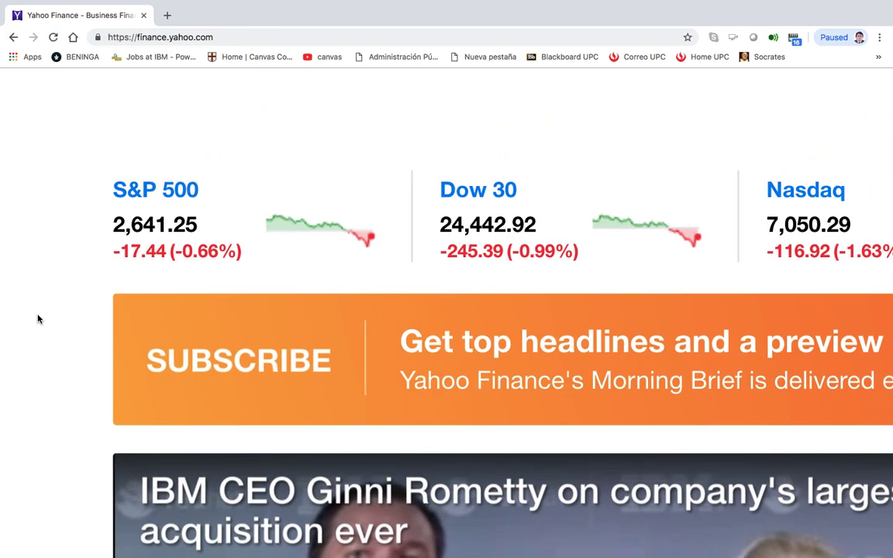
pyautogui.scroll(-1, 37, 318)
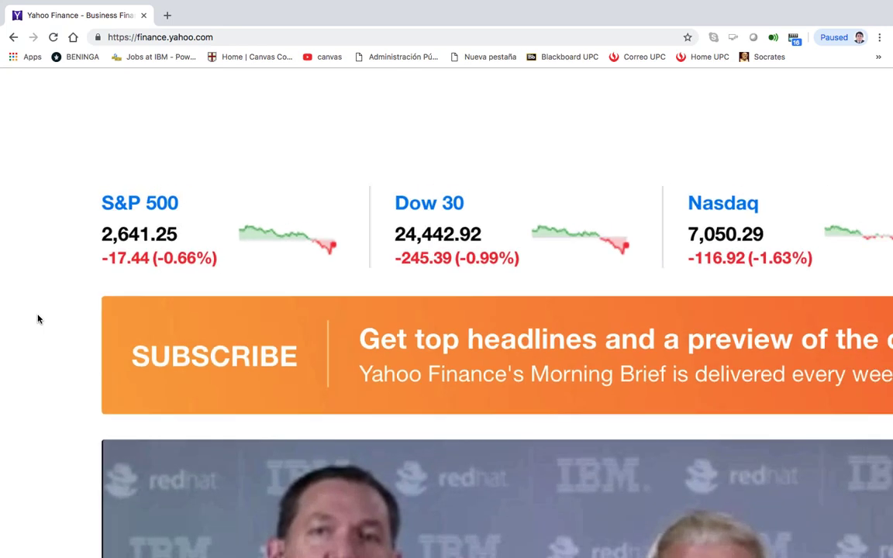
pyautogui.scroll(-2, 37, 318)
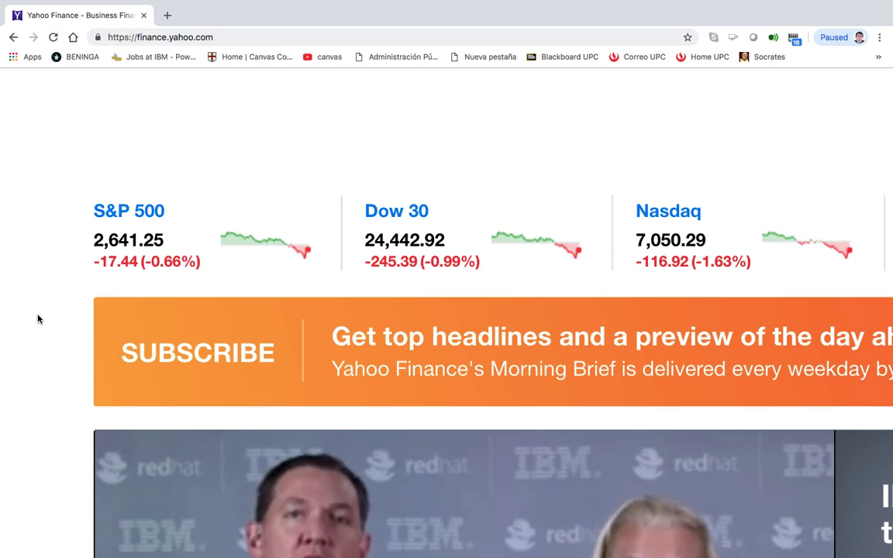
pyautogui.scroll(-1, 37, 319)
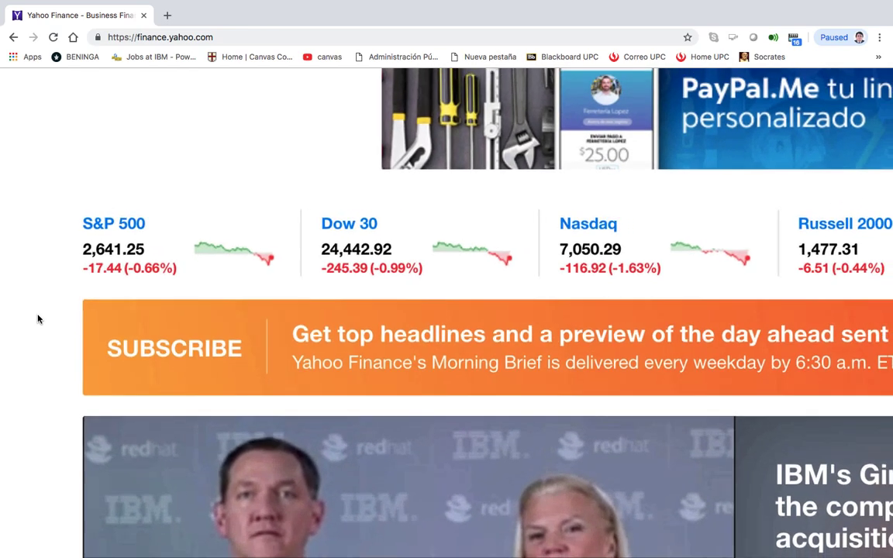
pyautogui.scroll(-3, 37, 319)
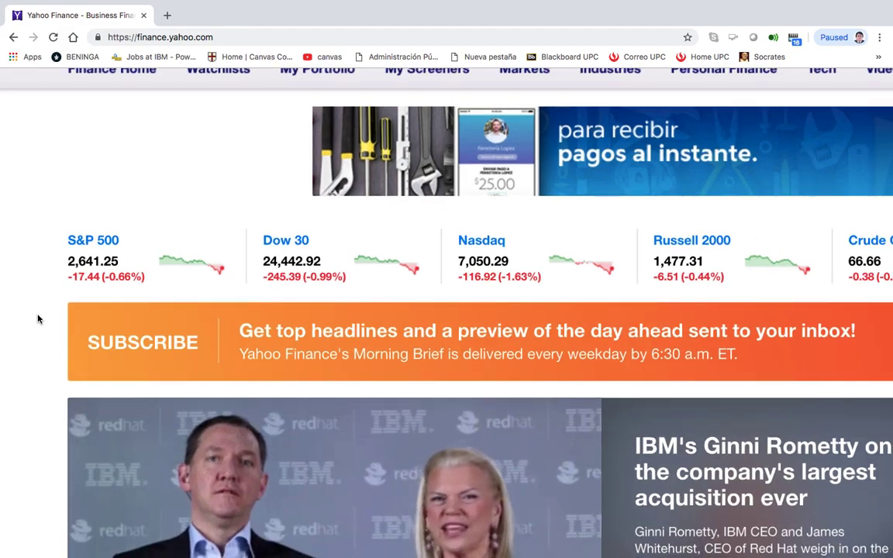
pyautogui.scroll(-1, 37, 318)
pyautogui.scroll(-2, 38, 318)
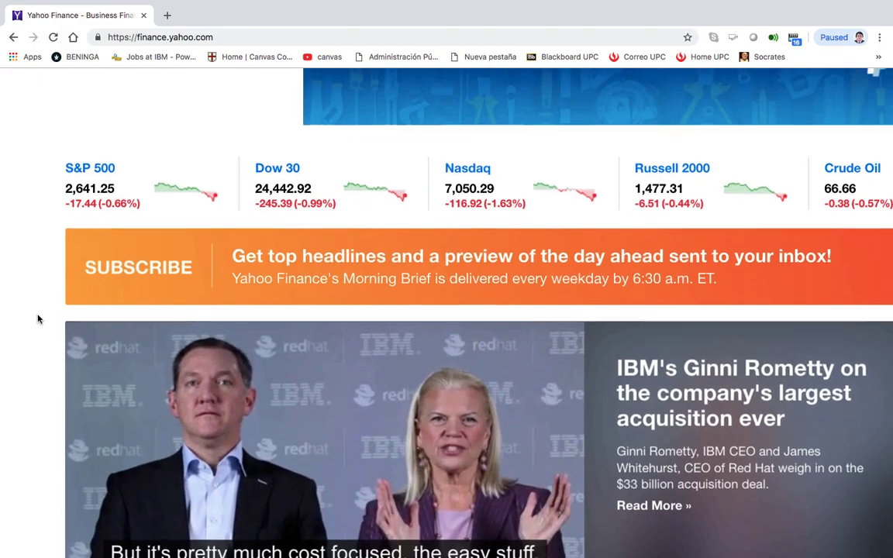
# - Look through the news headlines on the Yahoo Finance home page and return to its beginning
pyautogui.scroll(-7, 37, 318)
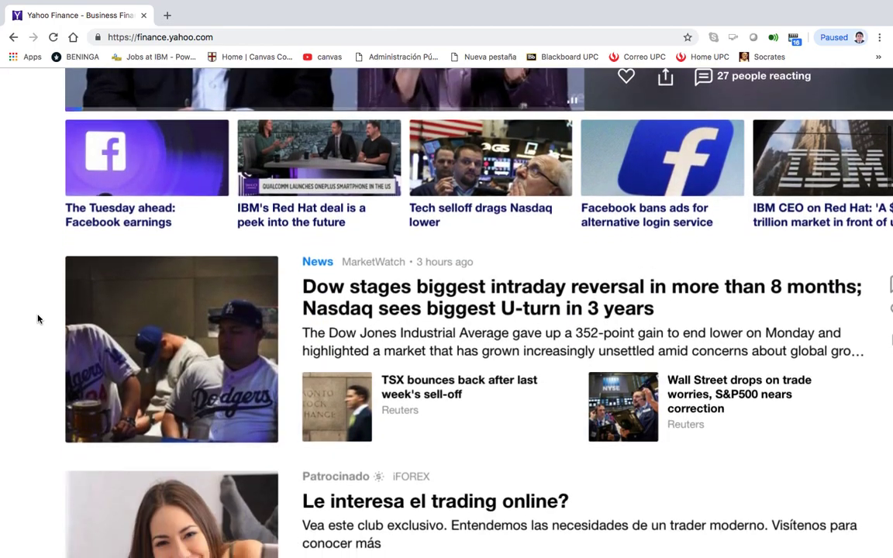
pyautogui.scroll(-1, 38, 319)
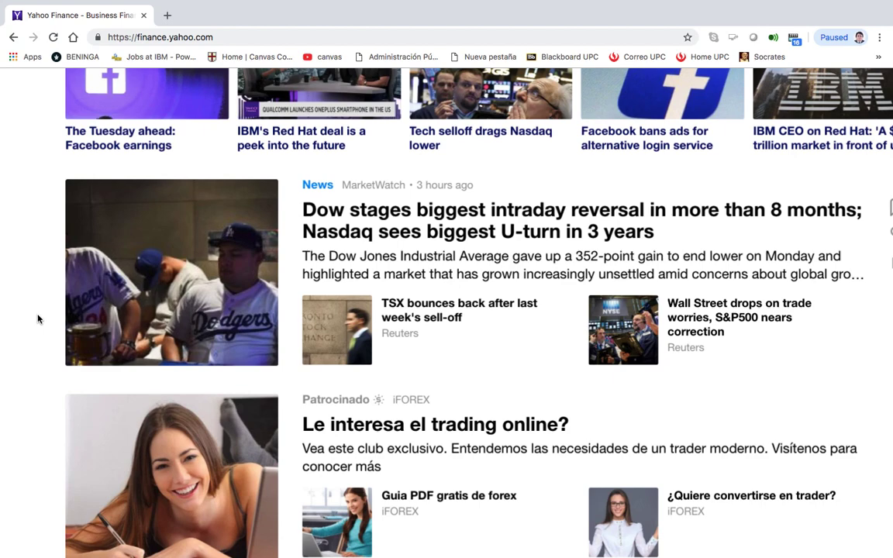
pyautogui.scroll(-10, 37, 319)
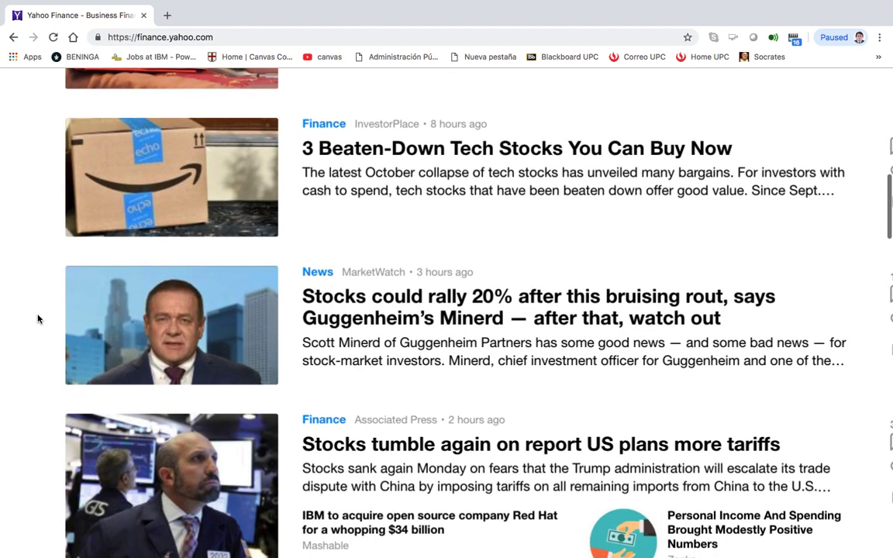
pyautogui.scroll(5, 37, 319)
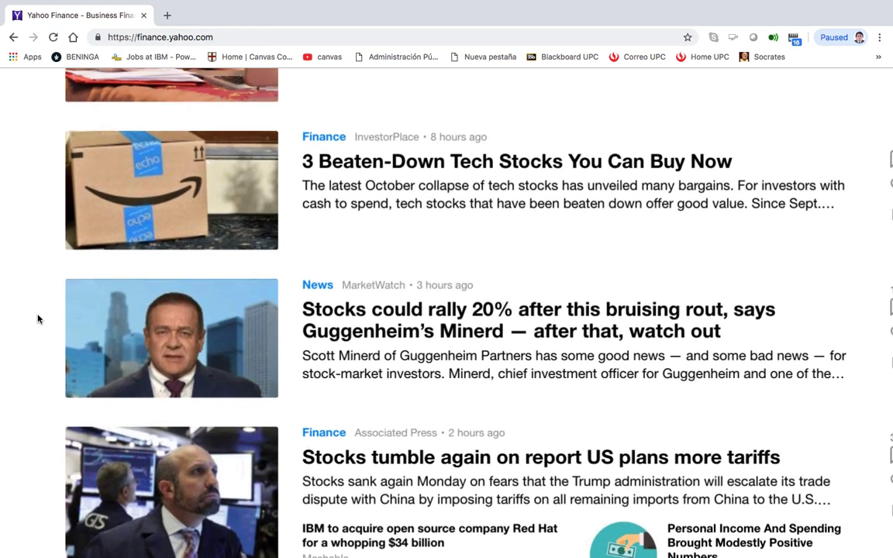
pyautogui.scroll(-1, 37, 318)
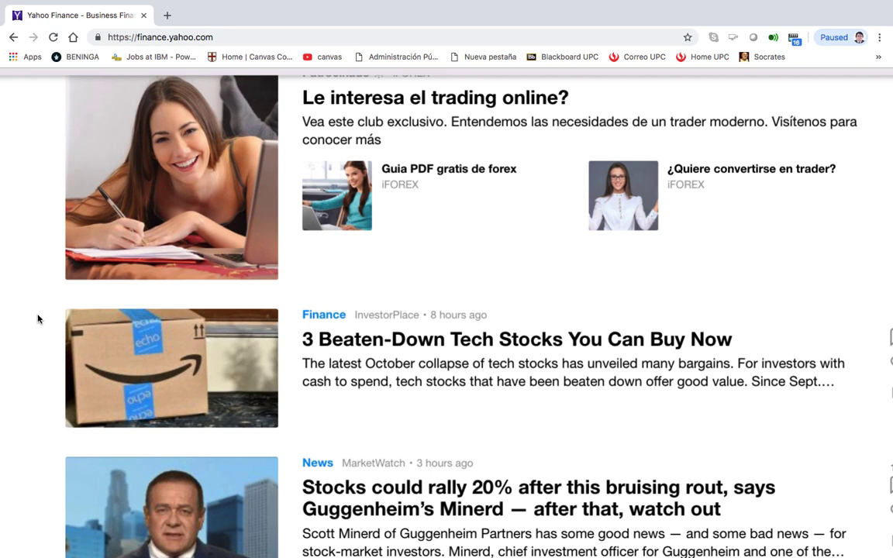
pyautogui.scroll(2, 38, 318)
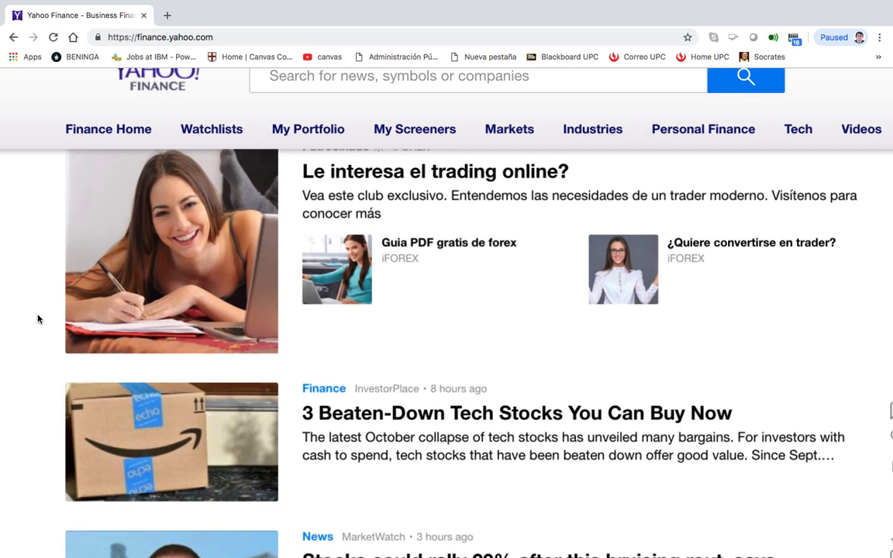
pyautogui.scroll(-1, 37, 318)
pyautogui.scroll(5, 37, 319)
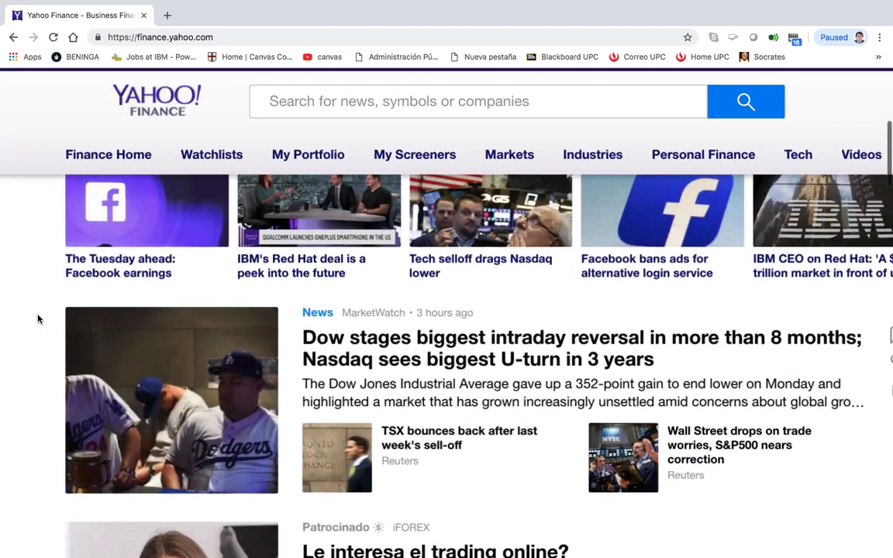
pyautogui.scroll(8, 37, 318)
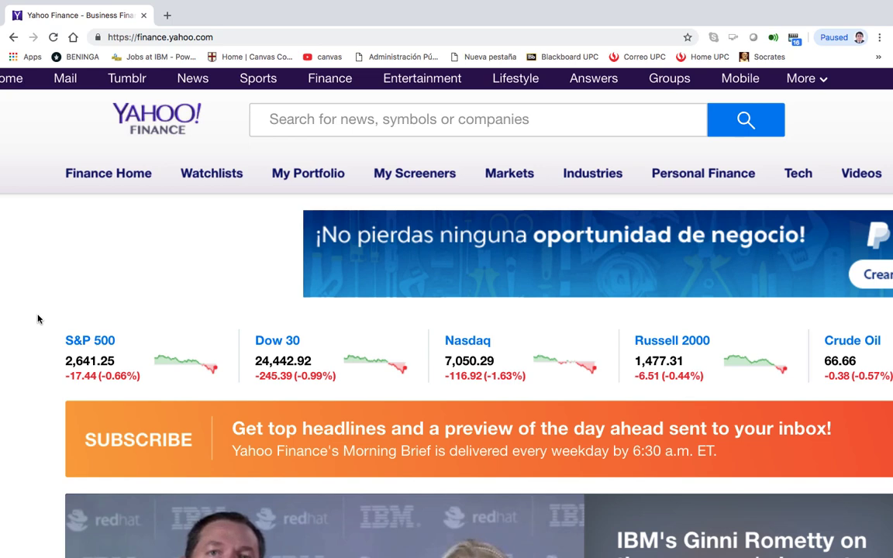
pyautogui.scroll(-1, 36, 315)
pyautogui.scroll(1, 52, 291)
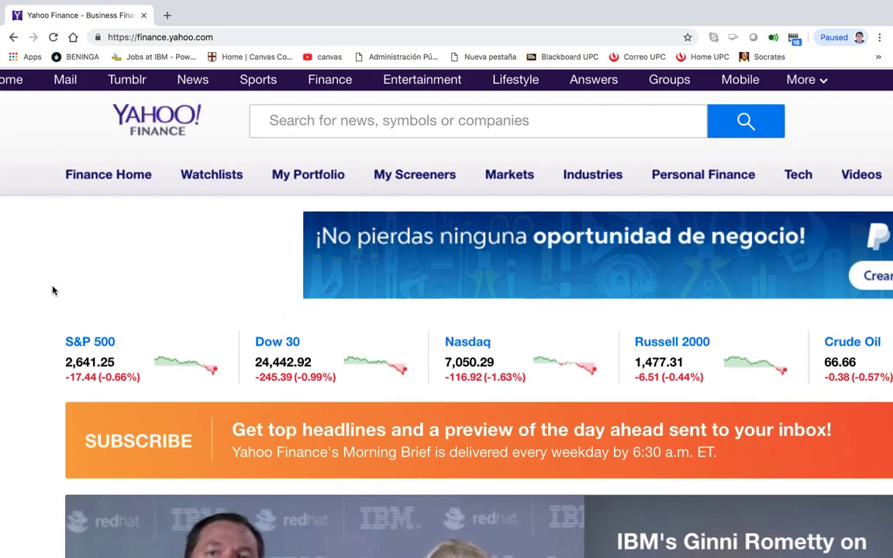
# - Search Yahoo Finance for "appl" and open the Apple Inc. (AAPL) quote page
pyautogui.click(299, 121)
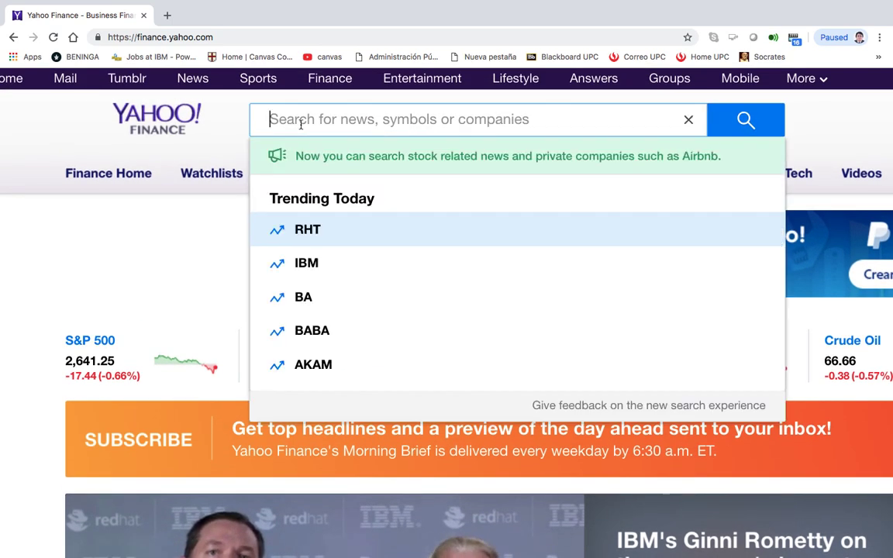
pyautogui.write('appl')
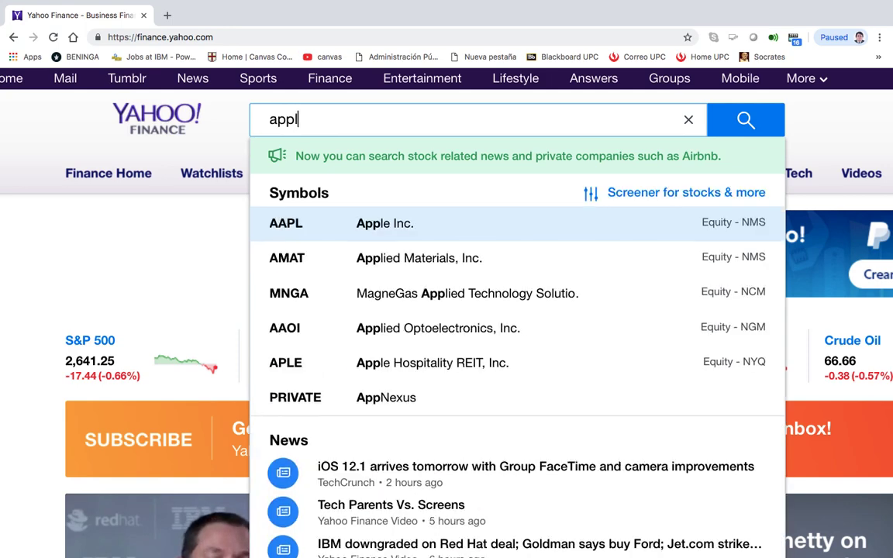
pyautogui.click(367, 225)
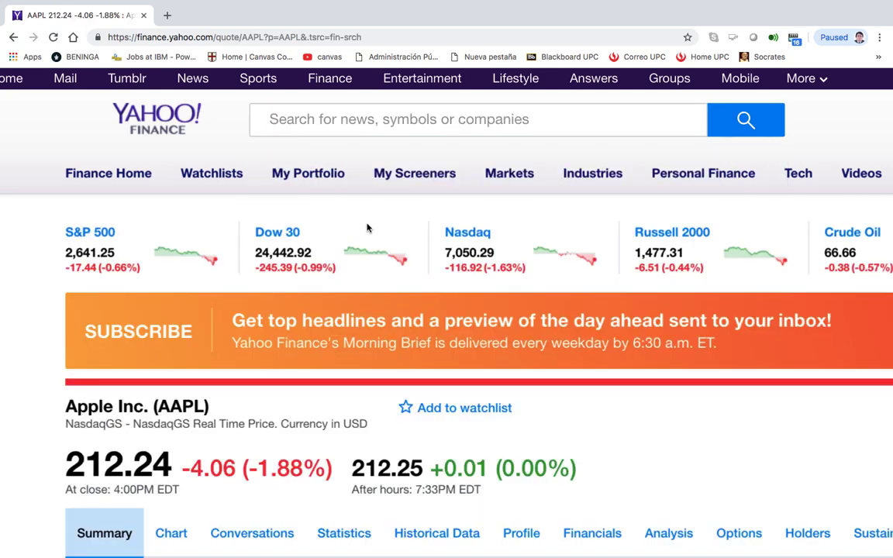
# - Examine Apple's summary statistics up close, including market cap, beta, PE ratio and EPS
pyautogui.scroll(-3, 368, 227)
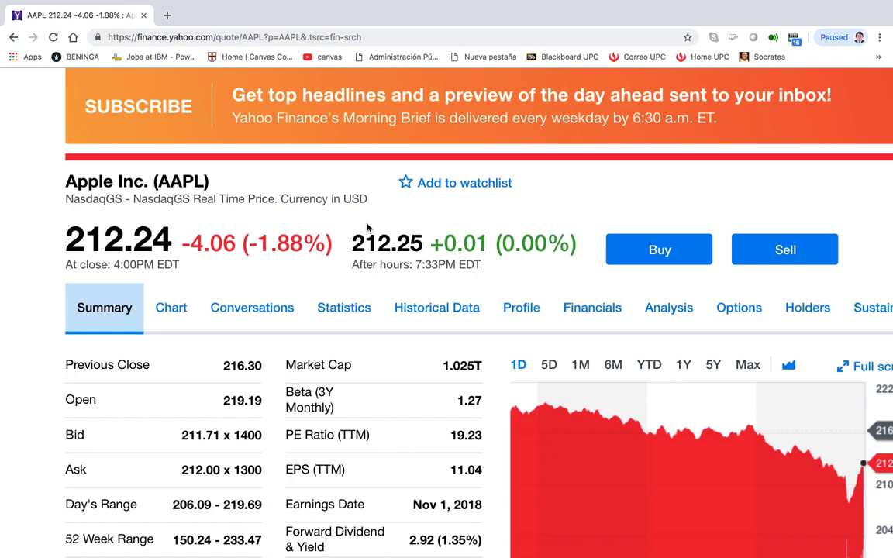
pyautogui.scroll(-2, 368, 225)
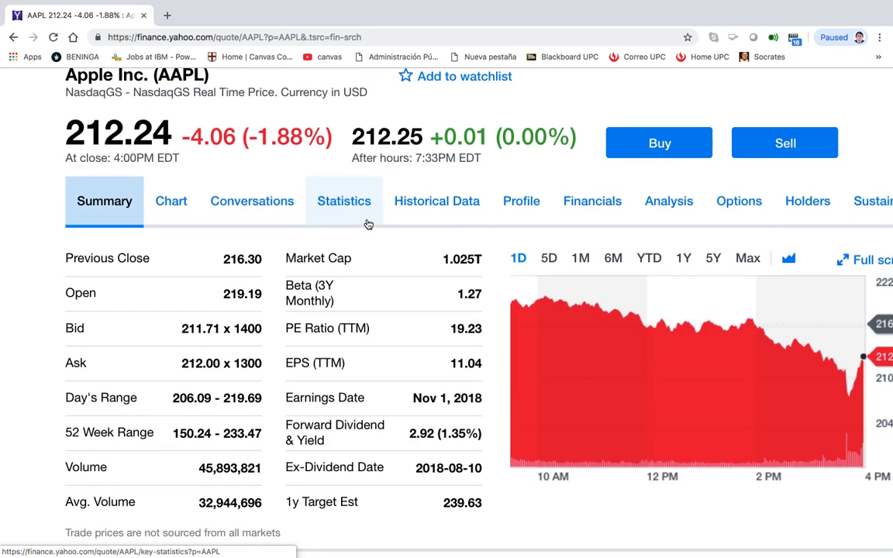
pyautogui.scroll(-1, 368, 225)
pyautogui.scroll(-1, 368, 225)
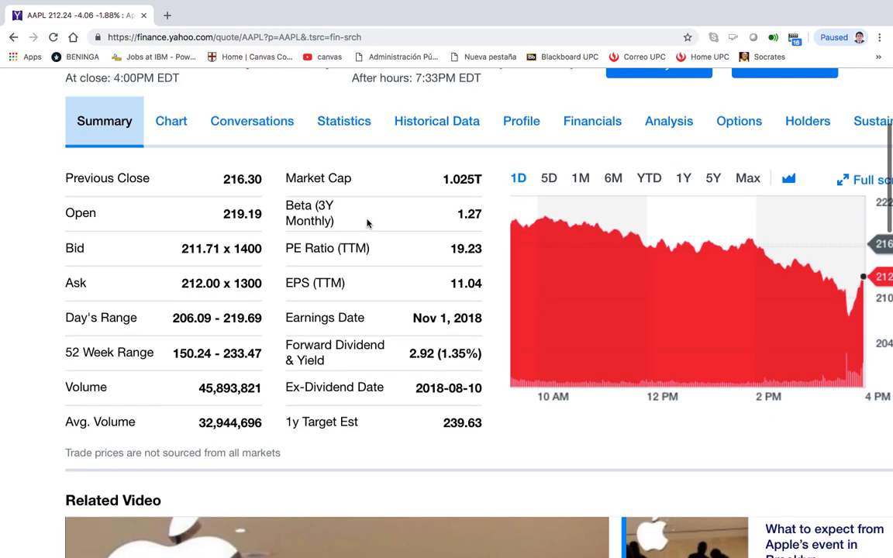
pyautogui.scroll(1, 367, 225)
pyautogui.scroll(3, 367, 225)
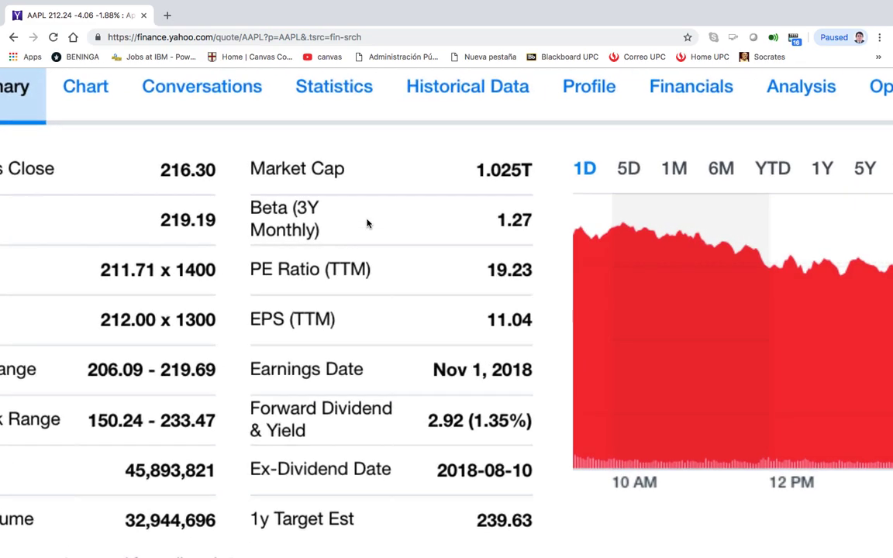
pyautogui.hscroll(-3, 367, 225)
pyautogui.scroll(-1, 368, 224)
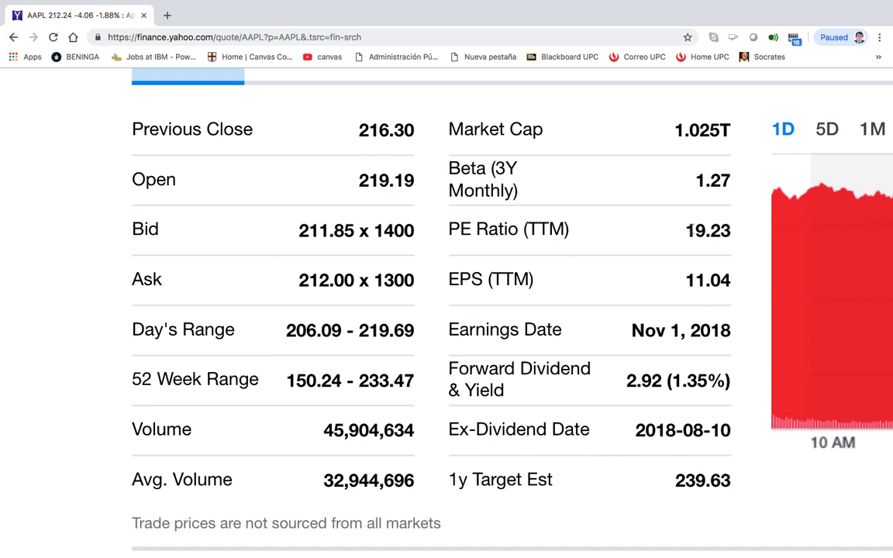
pyautogui.scroll(1, 686, 228)
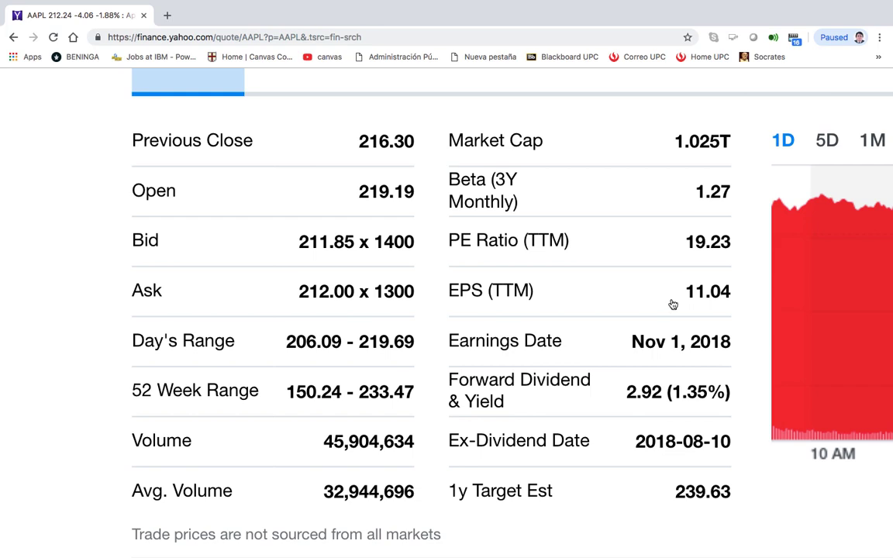
# - Switch to the blank Excel workbook and enter the label "PE Ratio" in cell B8, finishing with cell B10 selected
pyautogui.press('super+Tab')
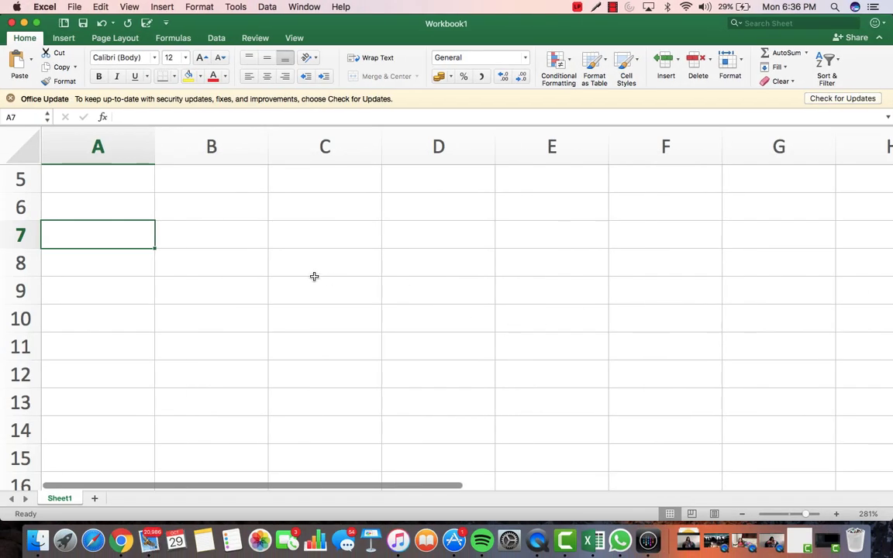
pyautogui.click(245, 262)
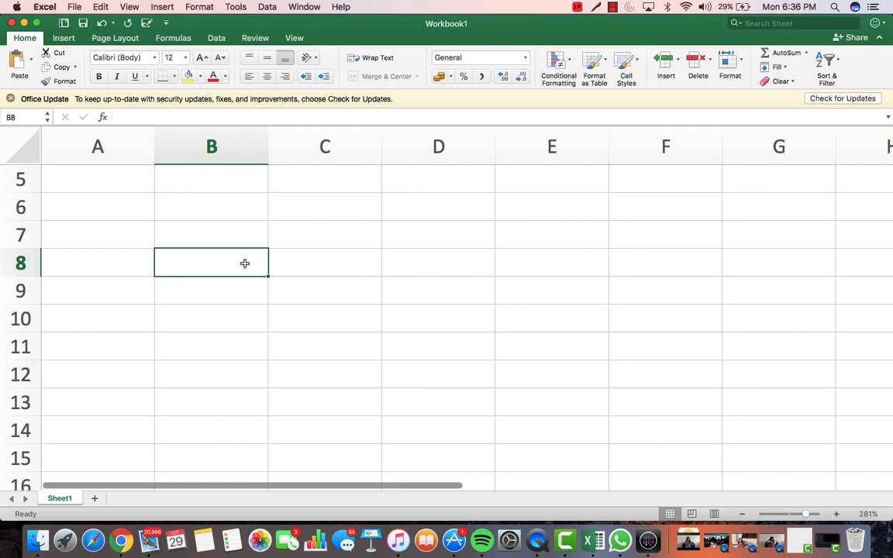
pyautogui.write('PE R')
pyautogui.write('Ato')
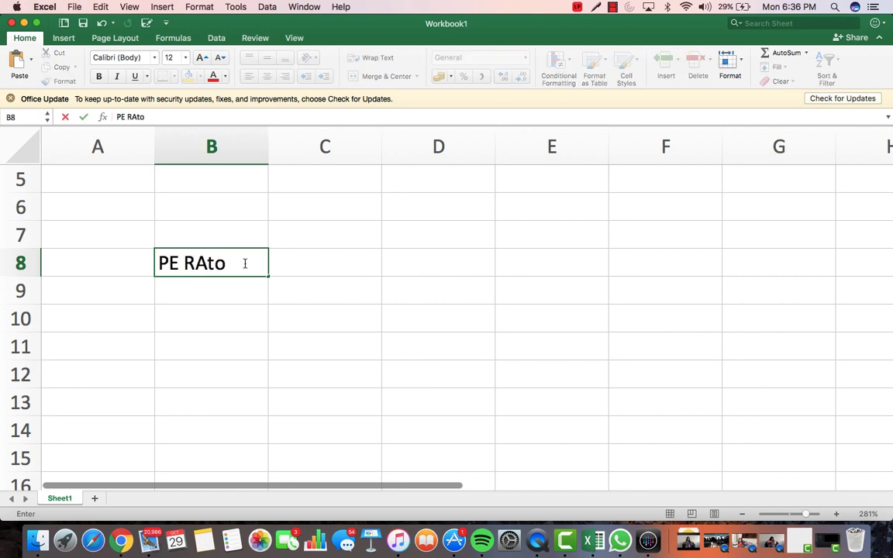
pyautogui.press('BackSpace')
pyautogui.write('io')
pyautogui.press('Return')
pyautogui.click(245, 264)
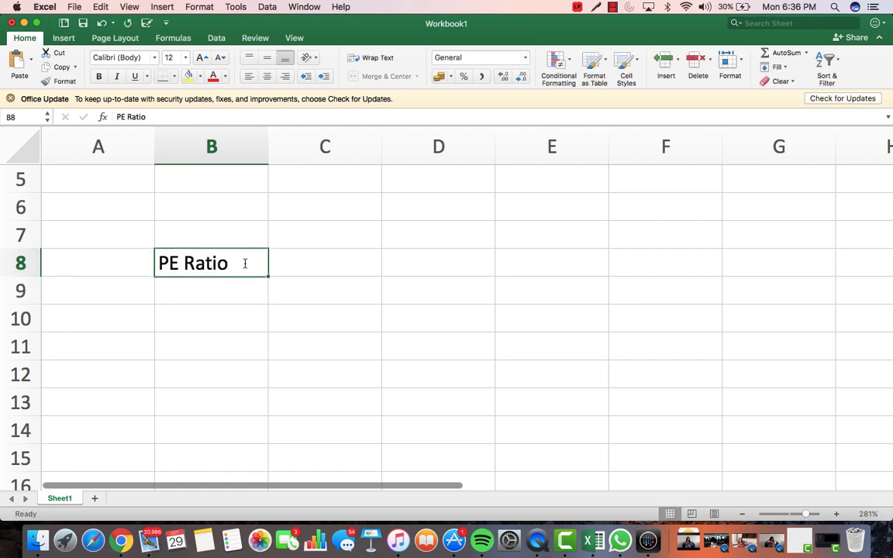
pyautogui.press('Down')
pyautogui.press('Down')
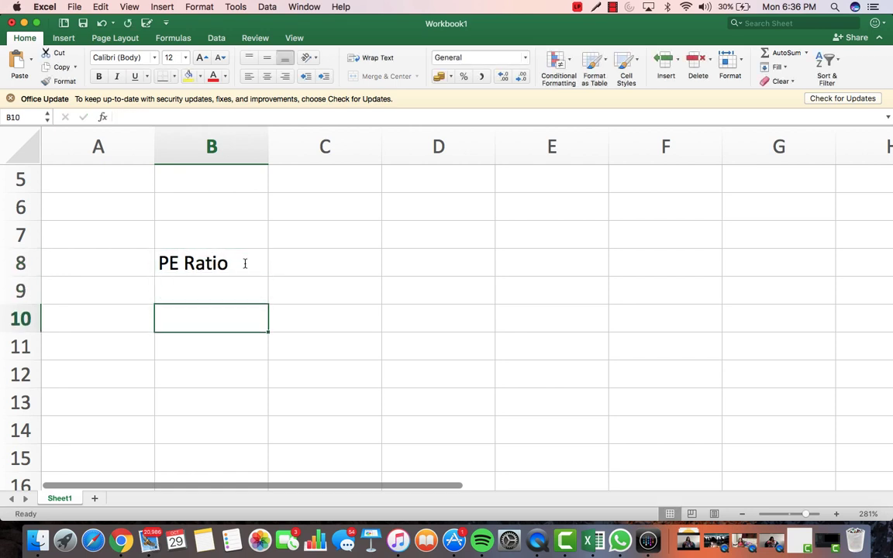
# - Enter the labels "EPS" in cell B10 and "Precio" in cell B11
pyautogui.write('EPS')
pyautogui.press('Return')
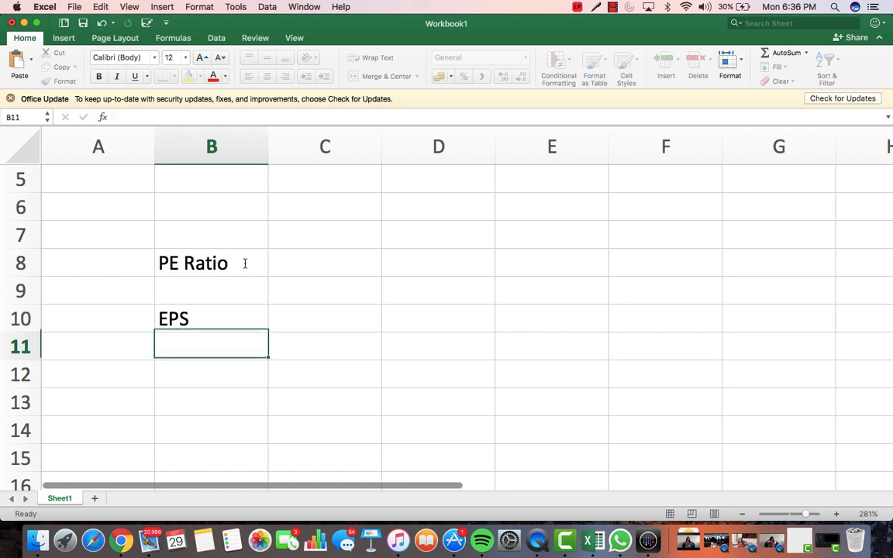
pyautogui.write('Precio')
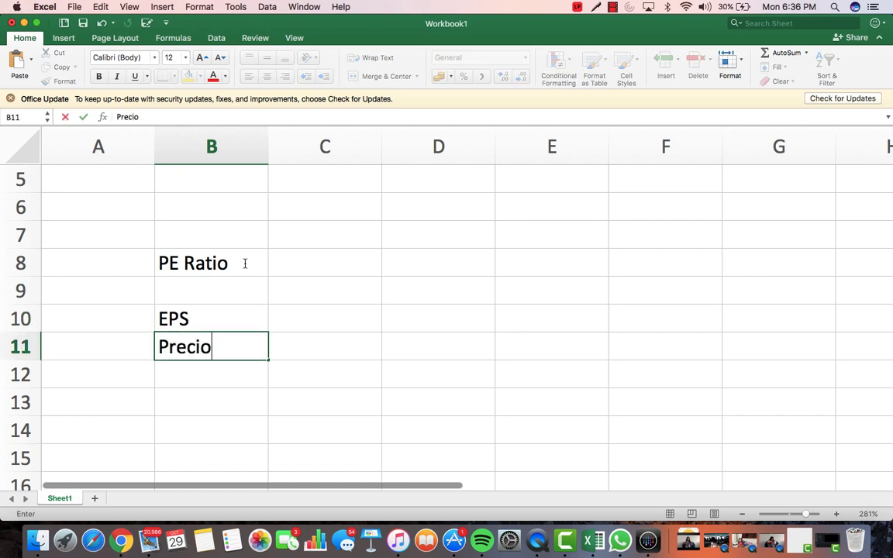
pyautogui.press('Return')
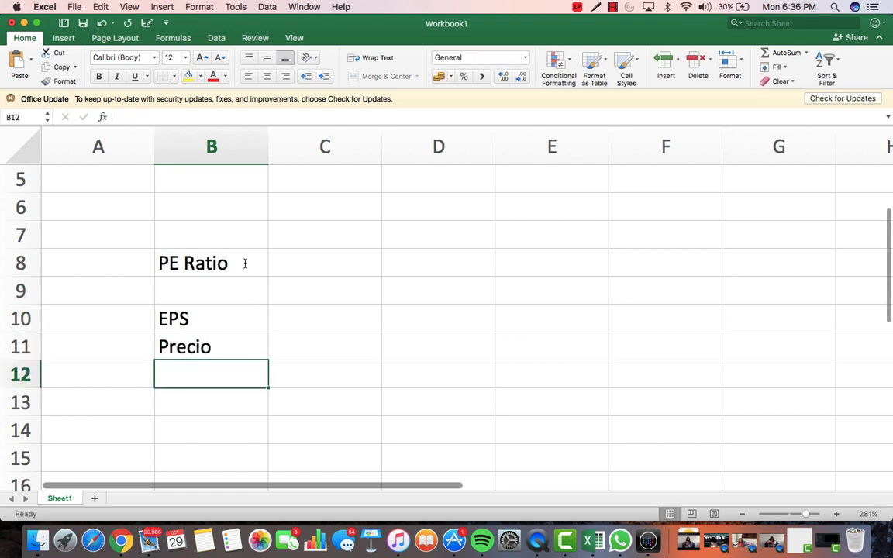
# - Check Apple's EPS (TTM) on the Yahoo Finance page and enter 11.04 in cell C10 of the Excel sheet
pyautogui.press('Up')
pyautogui.press('Up')
pyautogui.press('Right')
pyautogui.press('super+Tab')
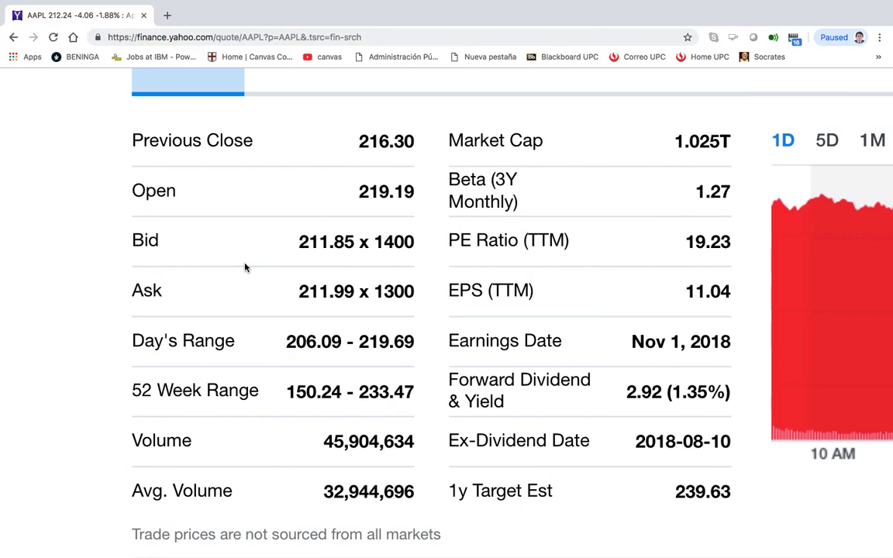
pyautogui.press('super+Tab')
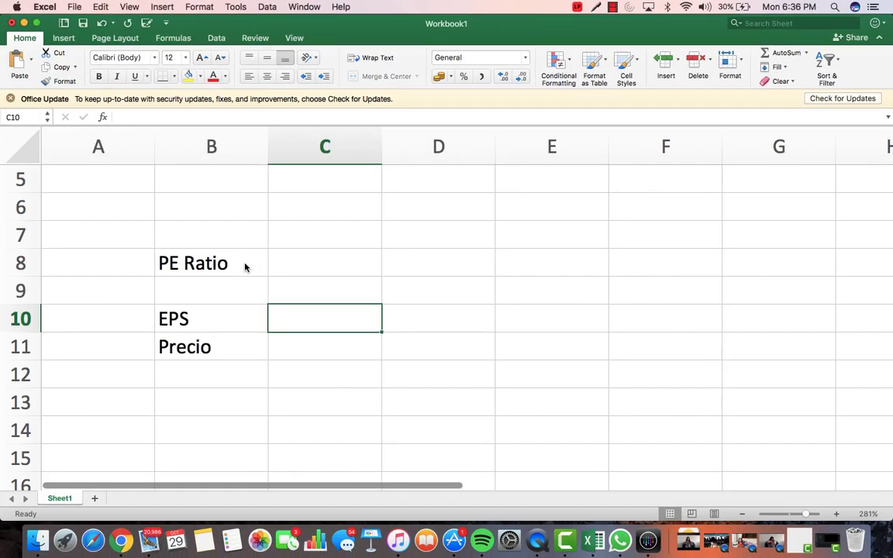
pyautogui.write('11.04')
pyautogui.press('Return')
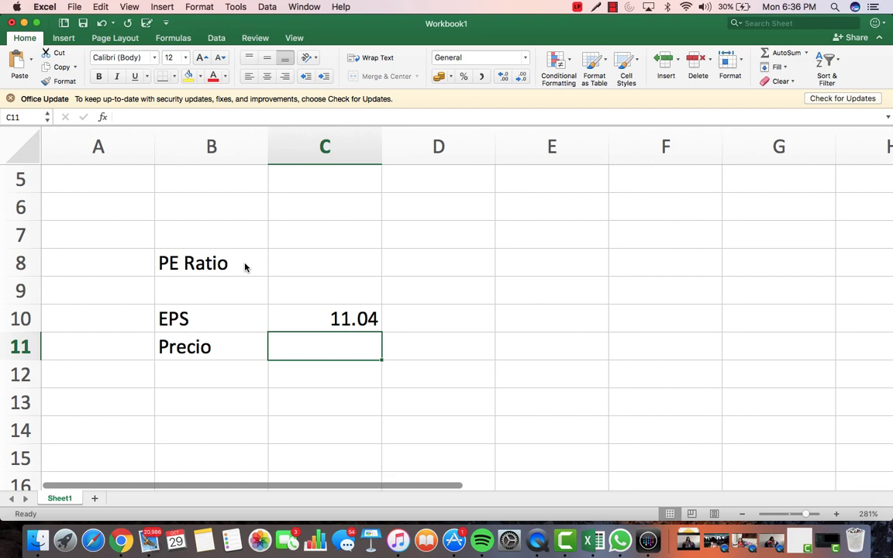
# - Check Apple's closing price on the Yahoo Finance page and enter 212.24 in cell C11 of the Excel sheet
pyautogui.press('super+Tab')
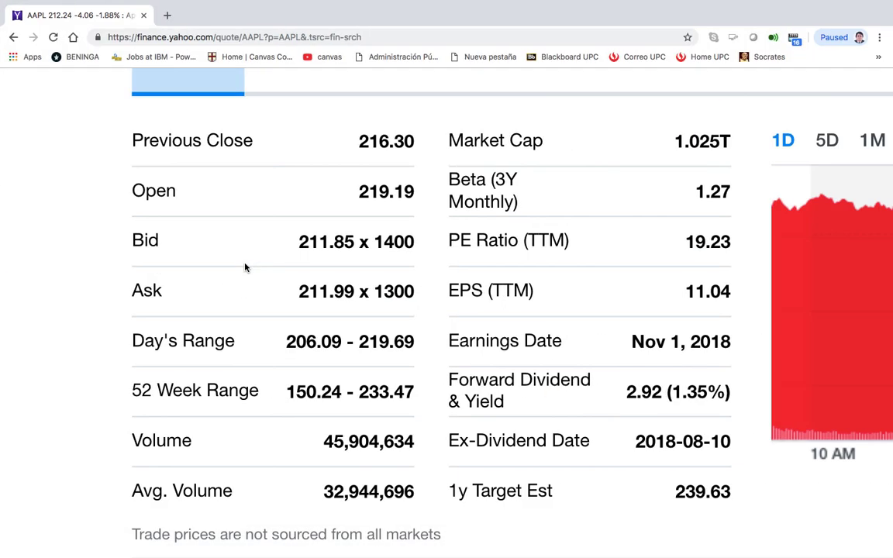
pyautogui.scroll(5, 245, 267)
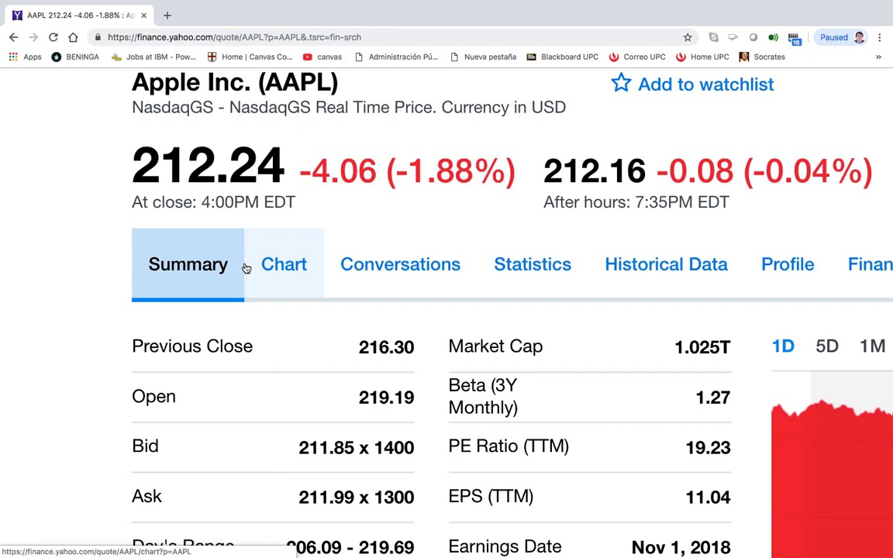
pyautogui.press('super+Tab')
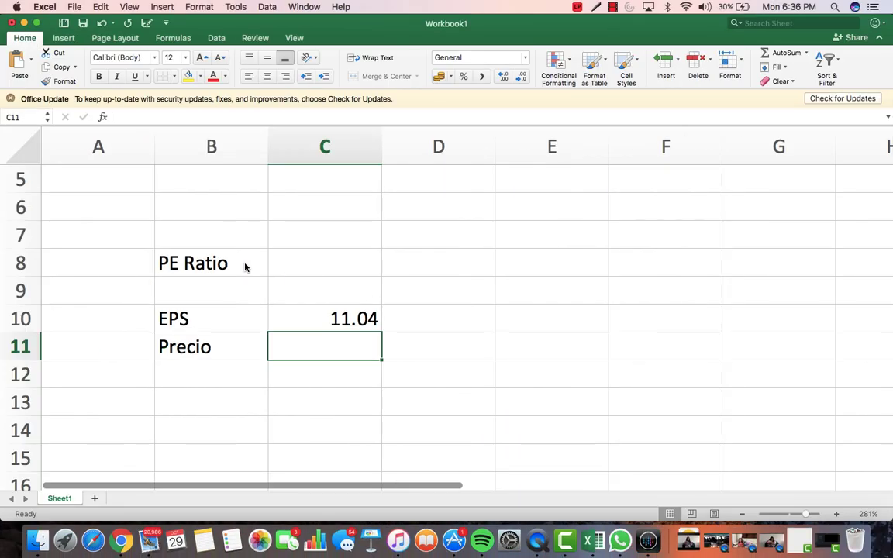
pyautogui.write('212.2')
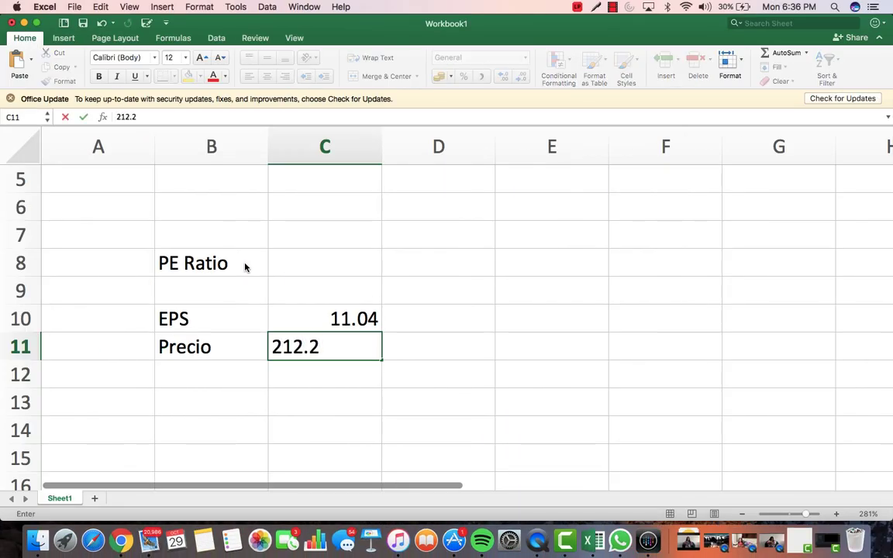
pyautogui.write('4')
pyautogui.press('Return')
# - Calculate the PE ratio in cell C8 by dividing price by EPS with the formula =C11/C10
pyautogui.press('Up')
pyautogui.press('Up')
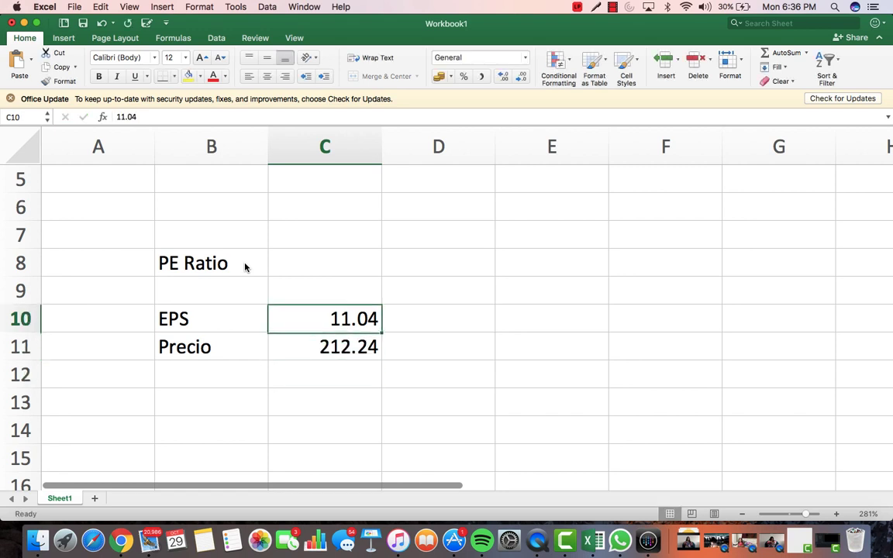
pyautogui.press('Up')
pyautogui.press('Up')
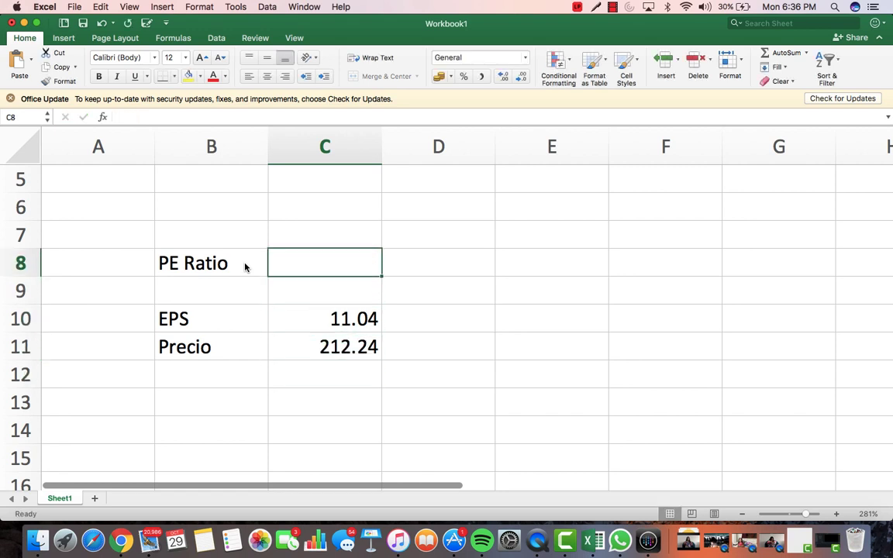
pyautogui.write('=')
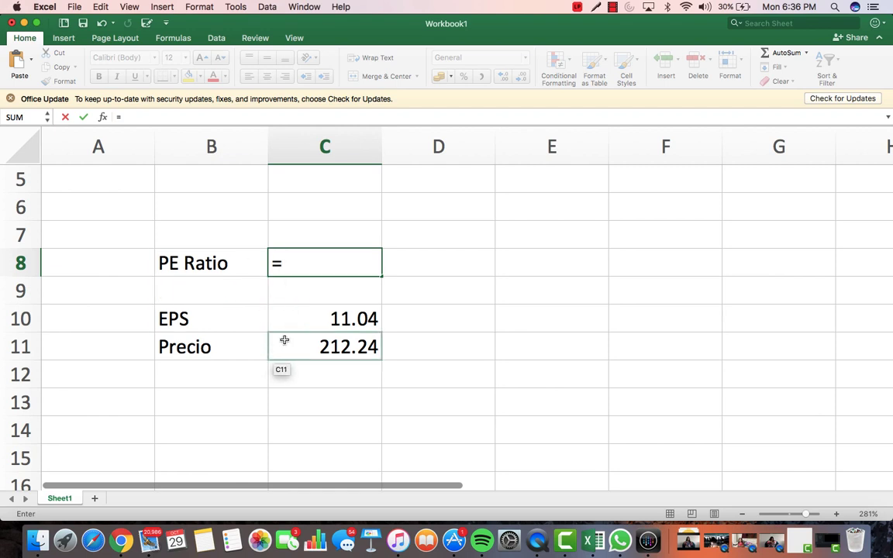
pyautogui.click(345, 347)
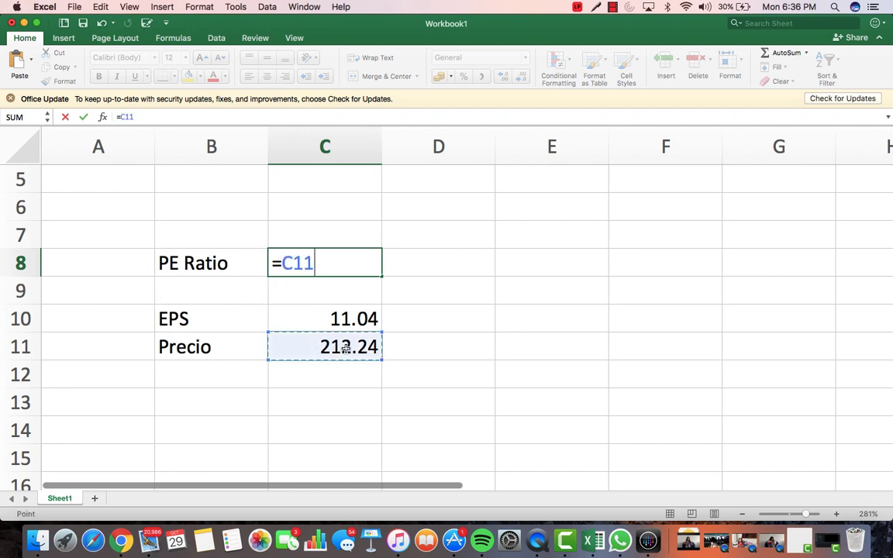
pyautogui.write('/')
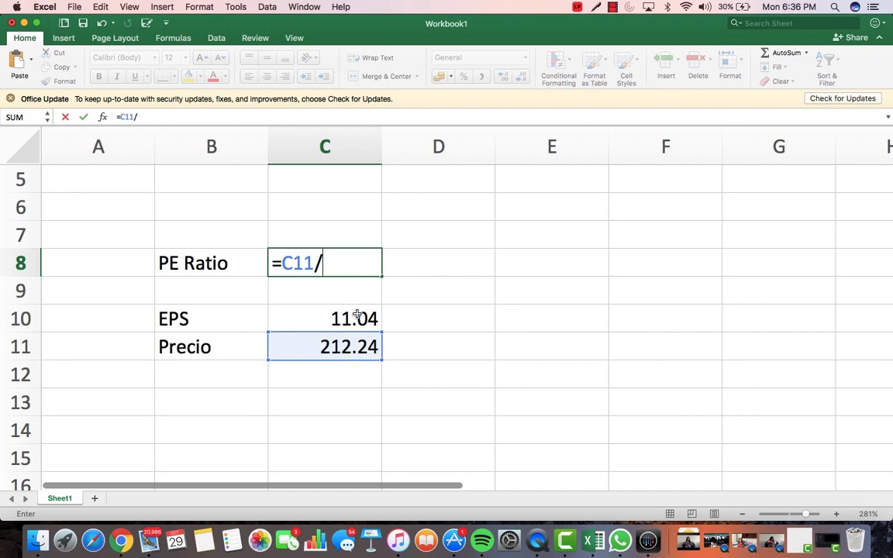
pyautogui.click(357, 314)
pyautogui.press('Return')
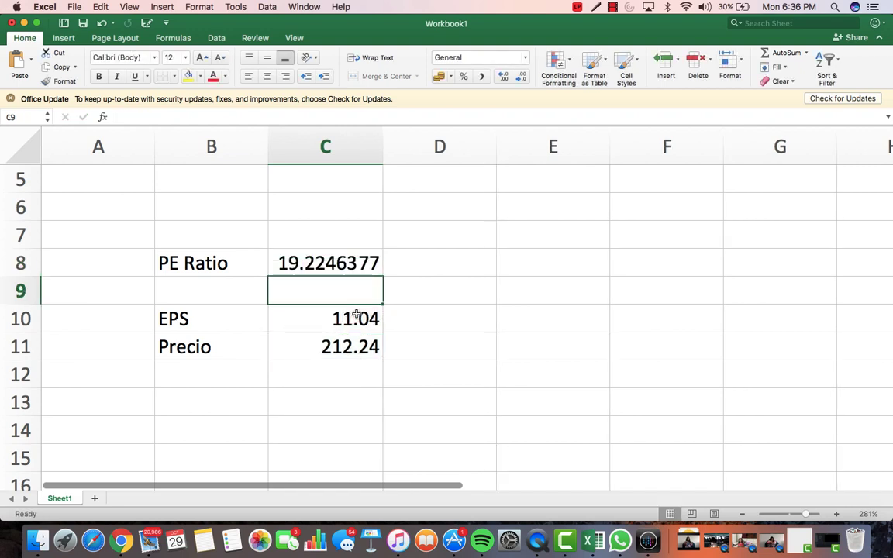
# - Reduce the PE ratio in cell C8 to one decimal place
pyautogui.press('Up')
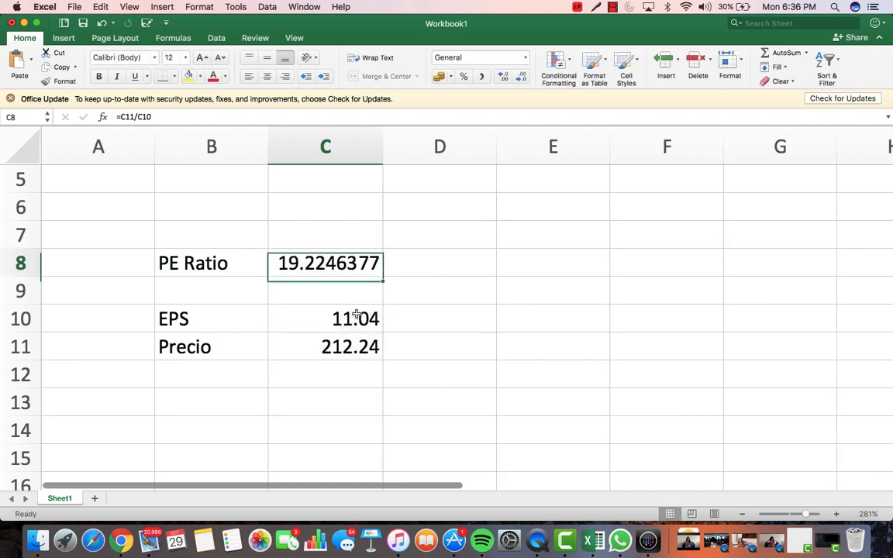
pyautogui.click(523, 76)
pyautogui.click(522, 76)
pyautogui.click(522, 76)
pyautogui.click(523, 76)
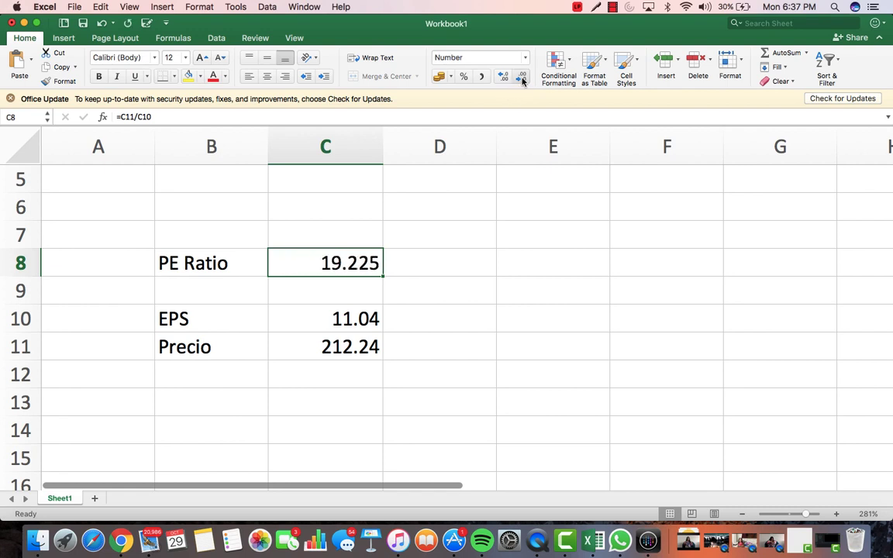
pyautogui.click(524, 77)
pyautogui.click(523, 77)
# - Enter the unit "anhos" in cell D8 beside the PE ratio
pyautogui.click(444, 266)
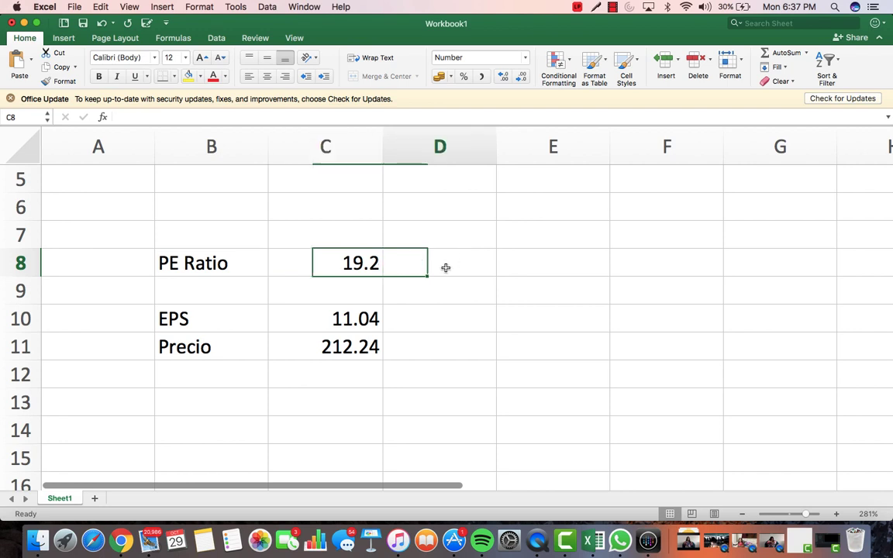
pyautogui.write('anhos')
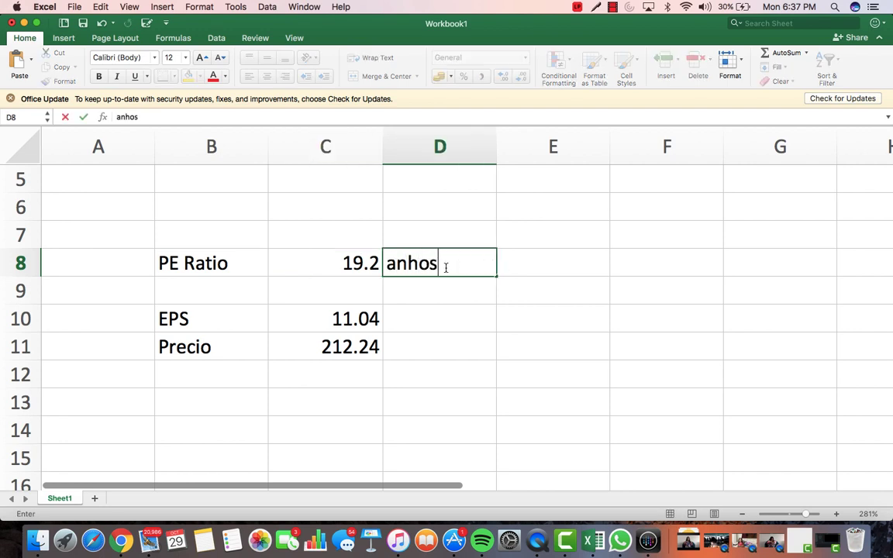
pyautogui.press('Return')
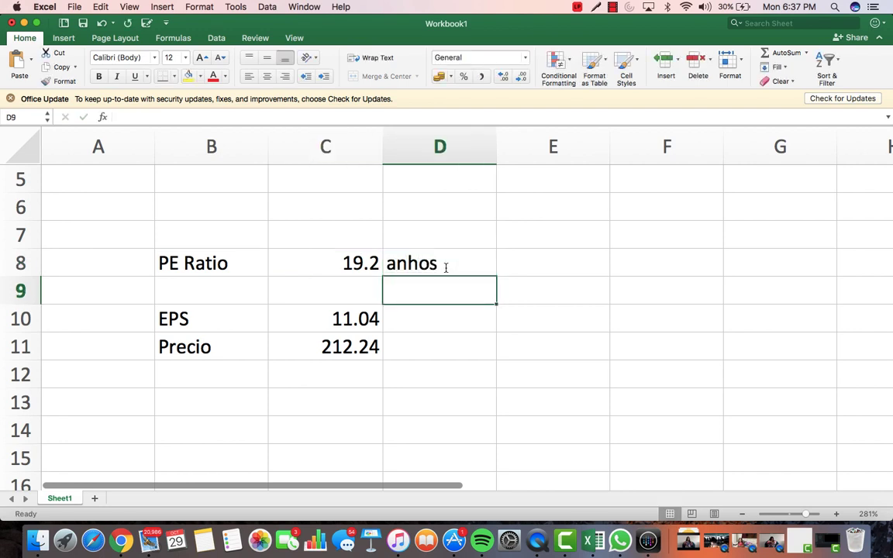
# - Set the unit in cell D8 to "ejercicios" and reselect that cell
pyautogui.click(446, 266)
pyautogui.write('ejer')
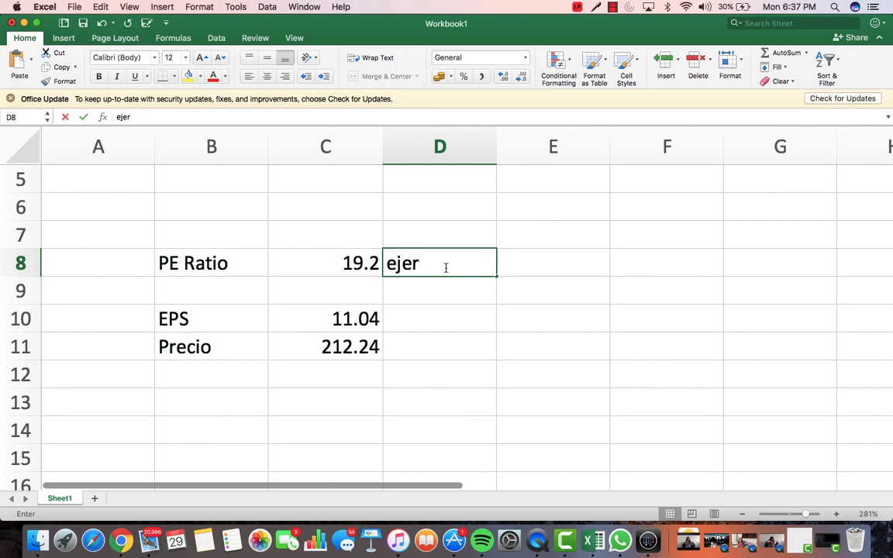
pyautogui.write('cicios')
pyautogui.press('Return')
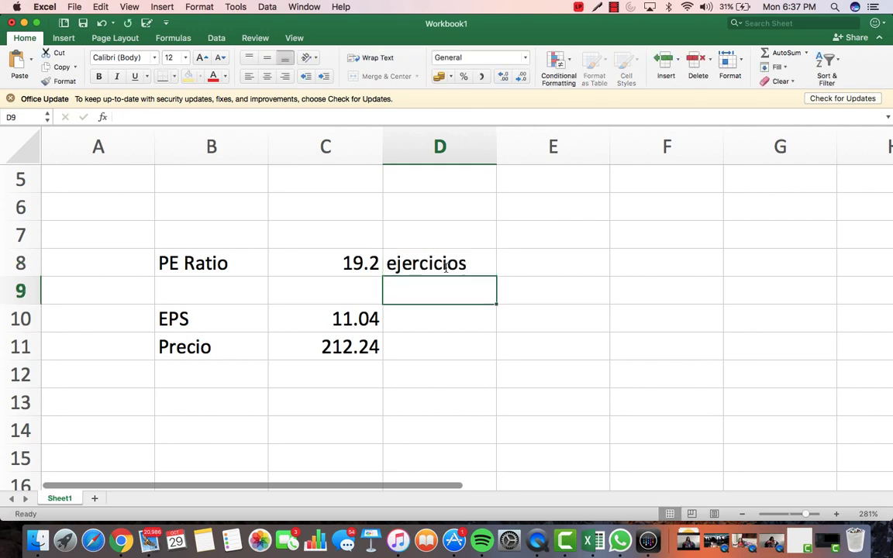
pyautogui.click(447, 263)
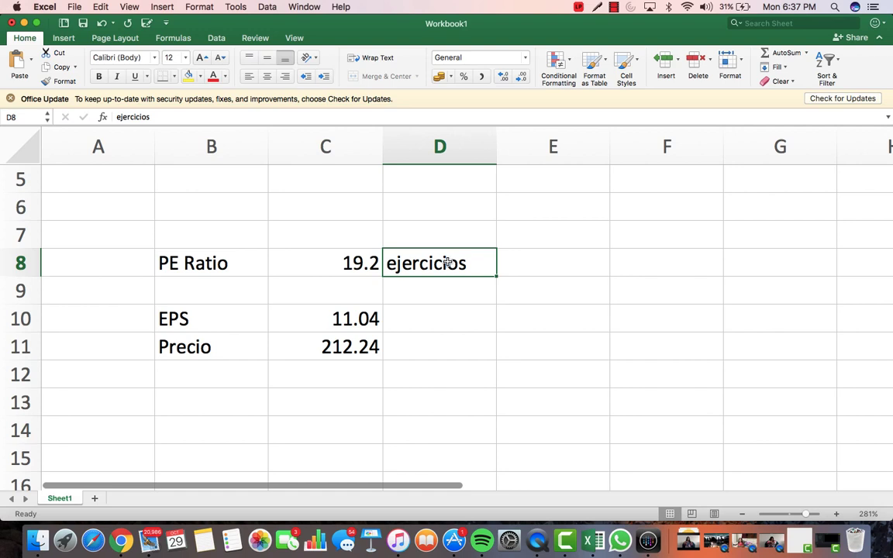
# - Enter the label "Resultado del Ejercicio" in cell B13
pyautogui.press('Down')
pyautogui.press('Down')
pyautogui.press('Down')
pyautogui.press('Down')
pyautogui.press('Down')
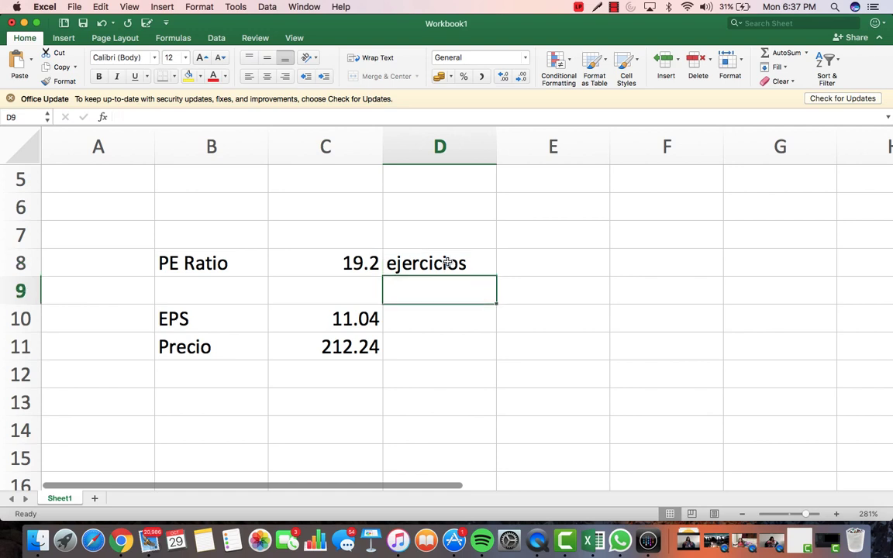
pyautogui.press('Left')
pyautogui.press('Left')
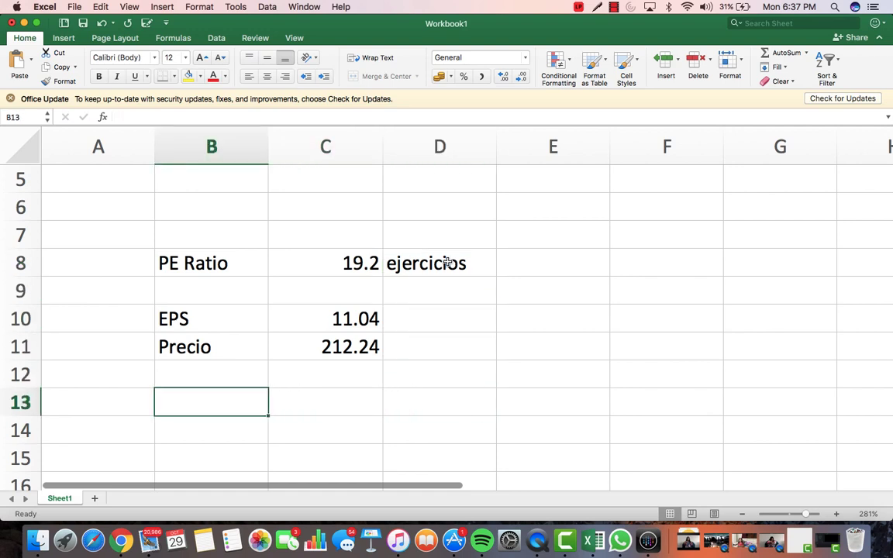
pyautogui.write('res')
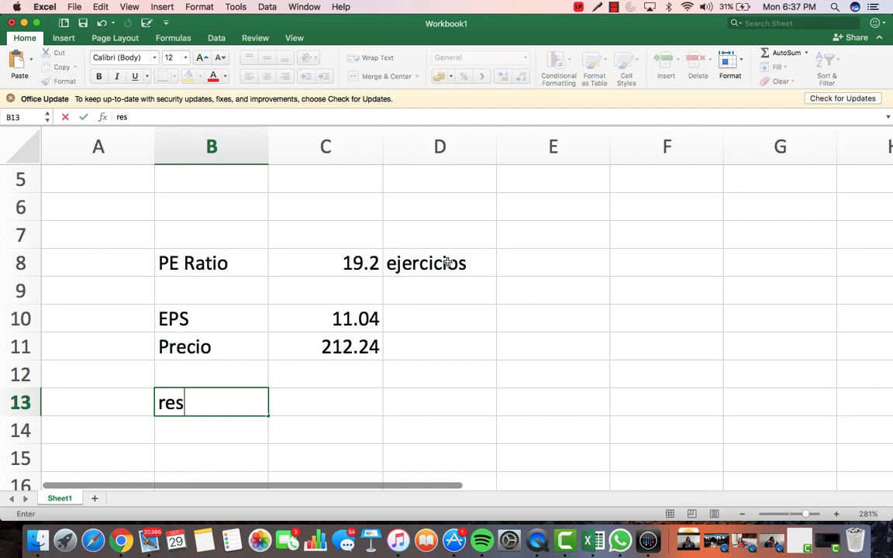
pyautogui.press('BackSpace')
pyautogui.press('BackSpace')
pyautogui.press('BackSpace')
pyautogui.write('Resultado de')
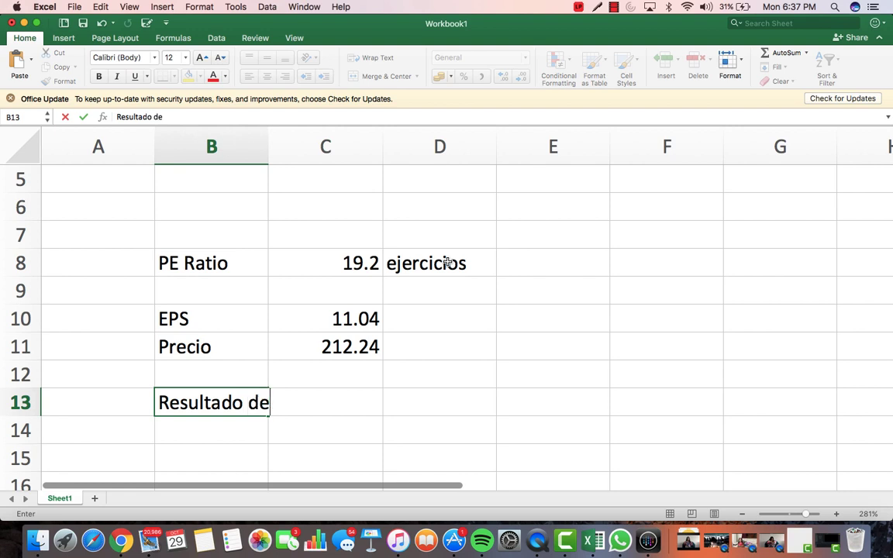
pyautogui.write('l Ejer')
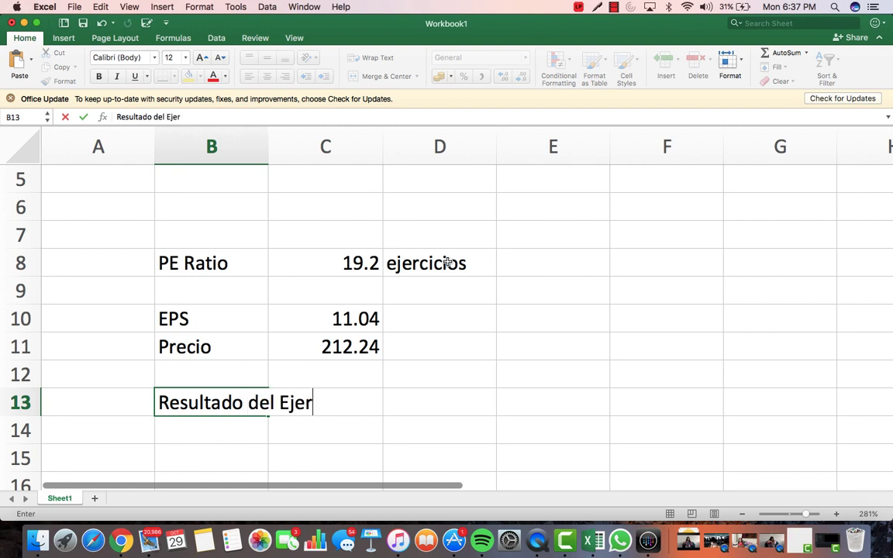
pyautogui.write('cicio')
pyautogui.press('Return')
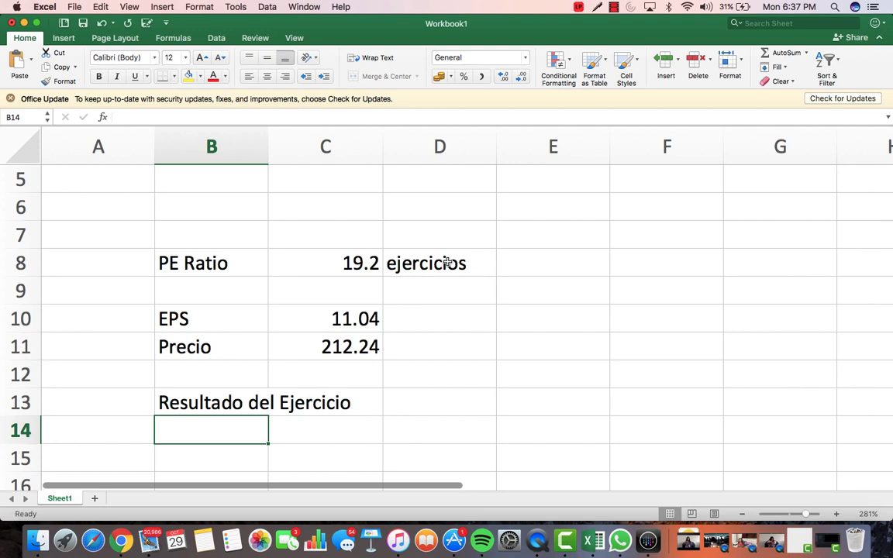
# - Enter the label "Num de acciones en circulacion" in cell B14, finishing with cell B15 selected
pyautogui.write('Num de accio')
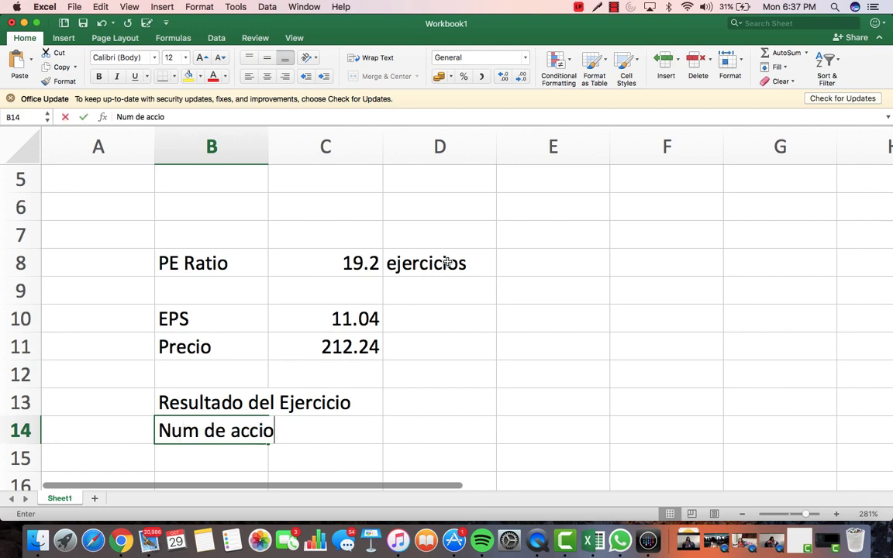
pyautogui.write('nes en ci')
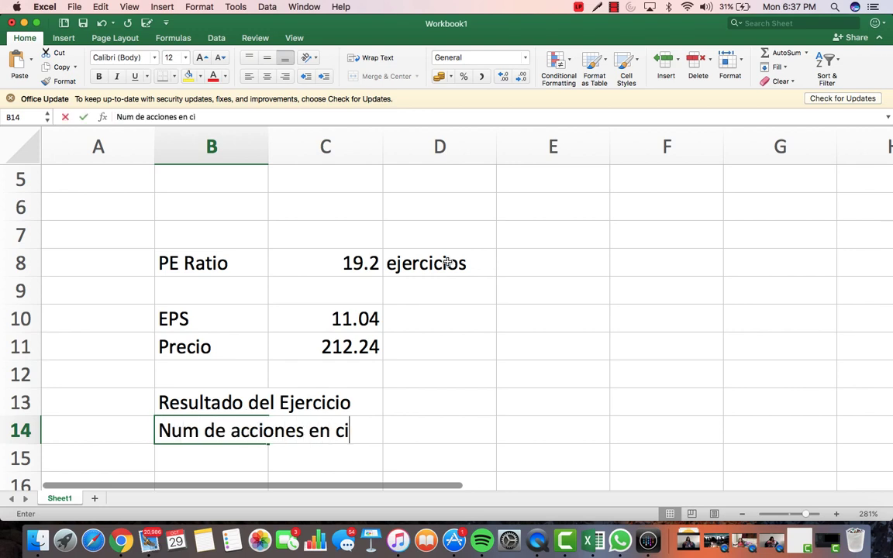
pyautogui.write('rculacion')
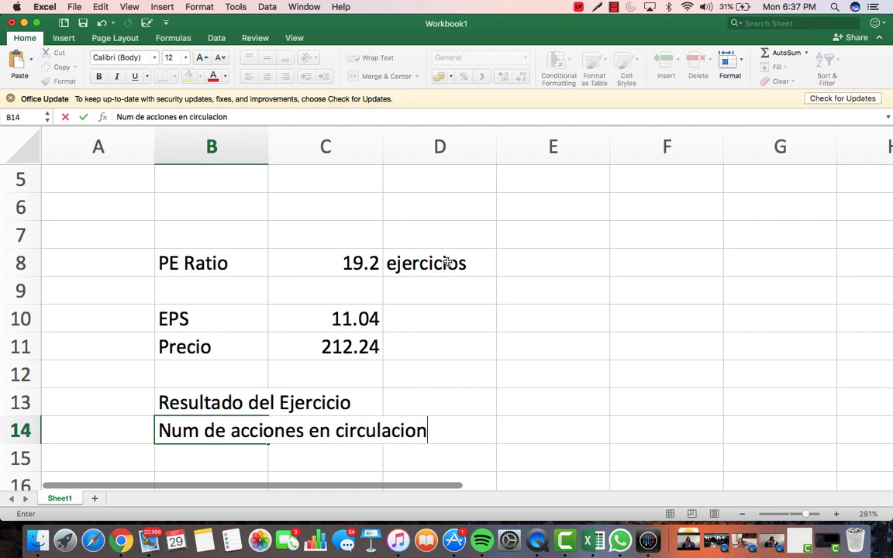
pyautogui.press('Return')
pyautogui.press('Up')
pyautogui.press('Up')
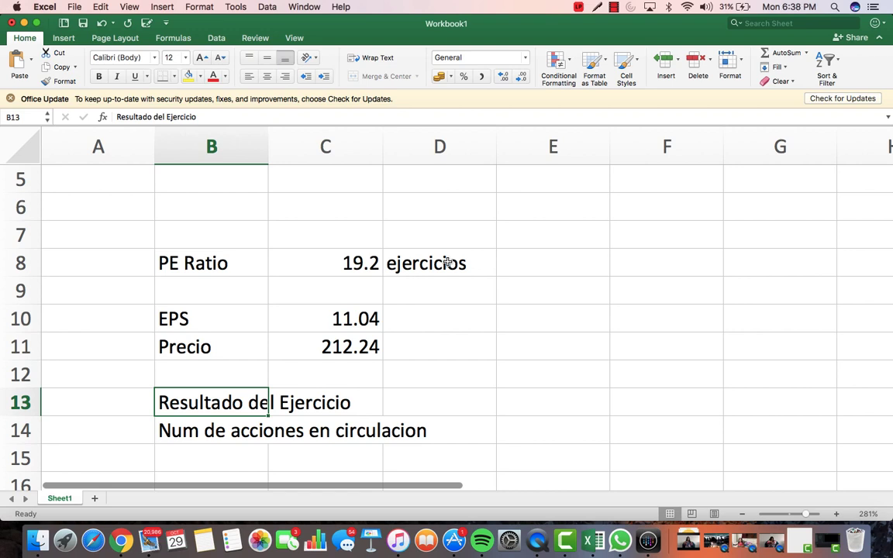
pyautogui.press('Down')
pyautogui.press('Down')
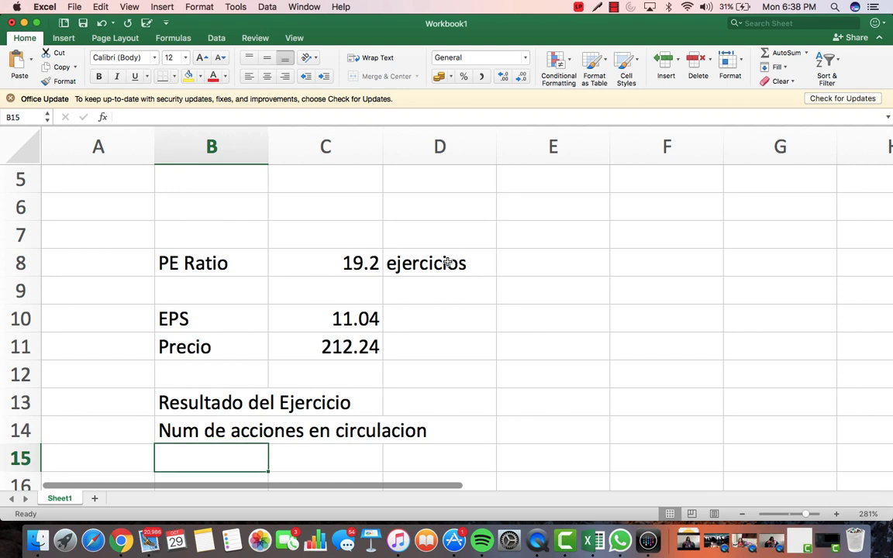
# - Switch to Chrome and examine the Forward Dividend & Yield entry in Apple's Yahoo Finance summary
pyautogui.press('Up')
pyautogui.press('Up')
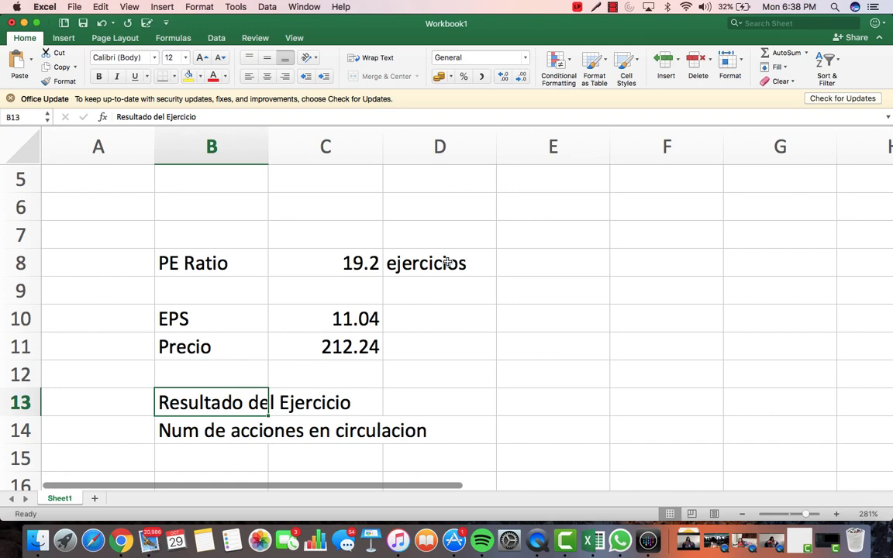
pyautogui.press('super+Tab')
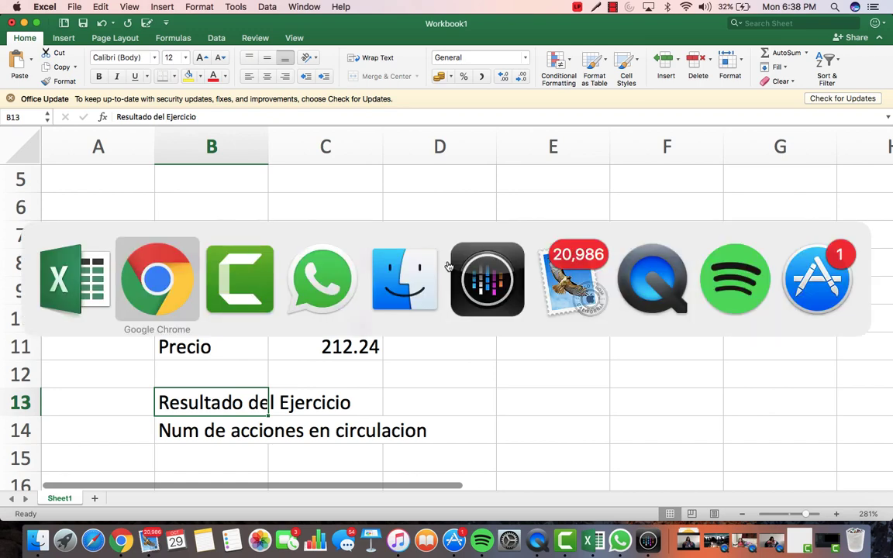
pyautogui.scroll(-5, 448, 266)
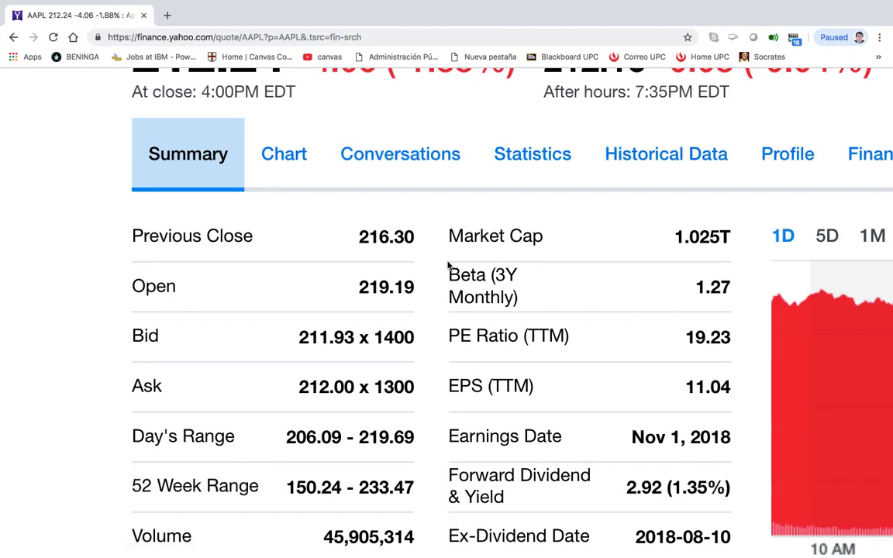
pyautogui.scroll(-2, 448, 266)
pyautogui.scroll(-2, 448, 266)
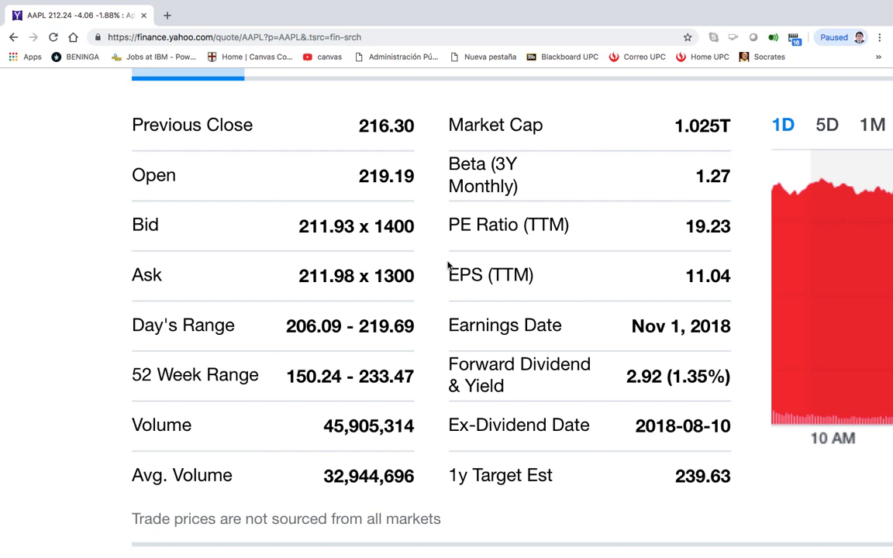
pyautogui.scroll(2, 447, 266)
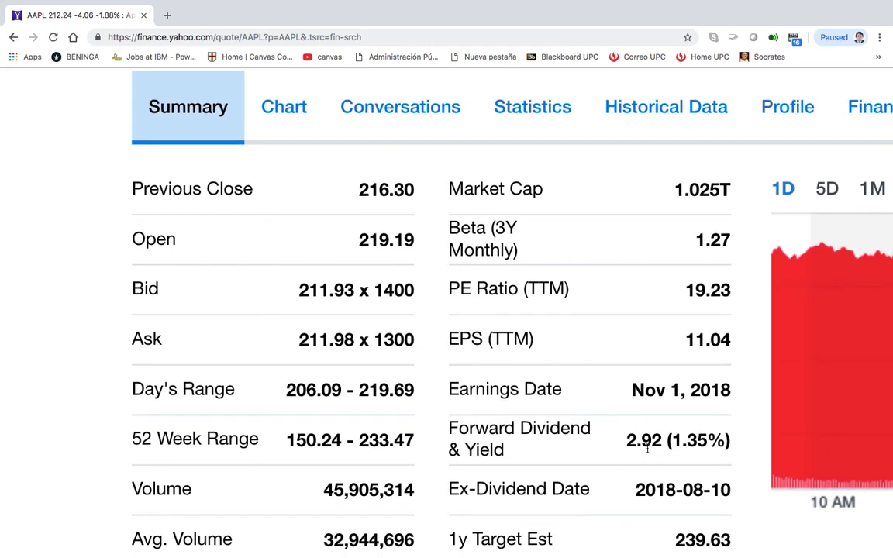
pyautogui.hscroll(3, 639, 348)
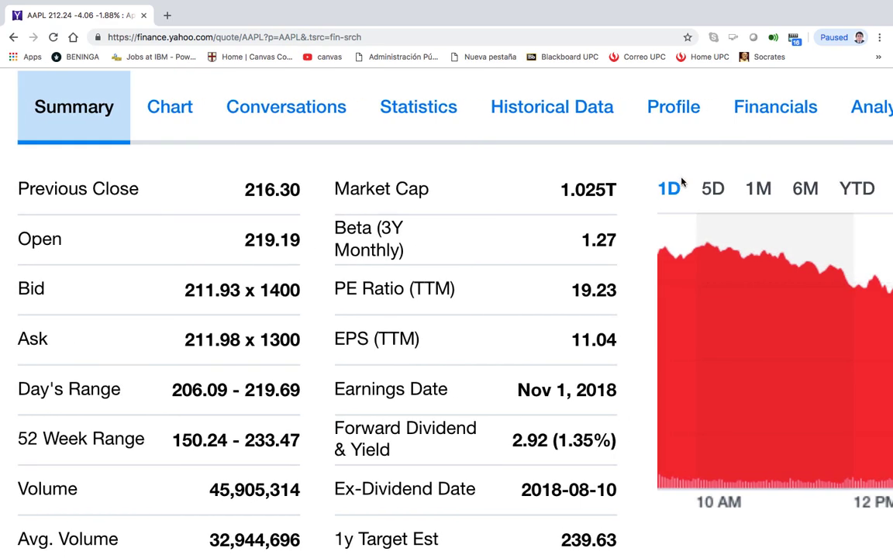
# - Open Apple's Historical Data page and apply the Dividends Only filter to the table
pyautogui.click(604, 110)
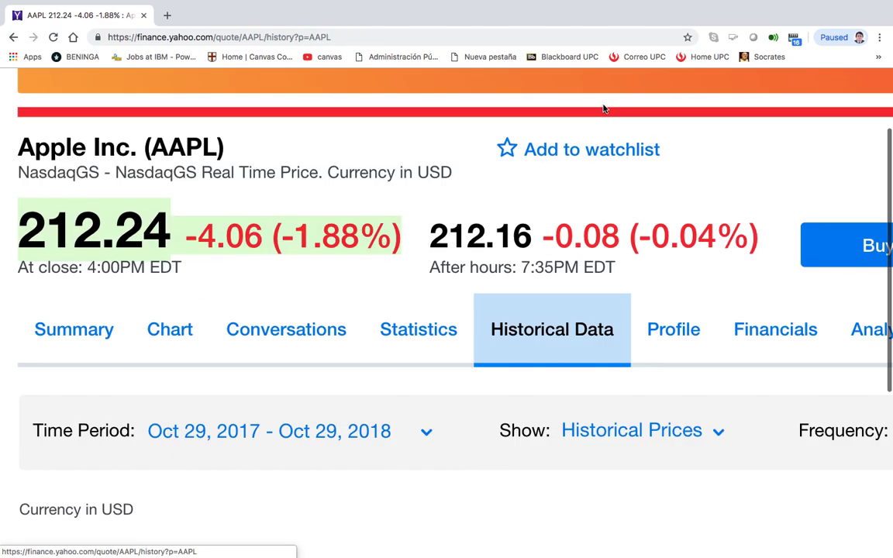
pyautogui.scroll(-3, 604, 109)
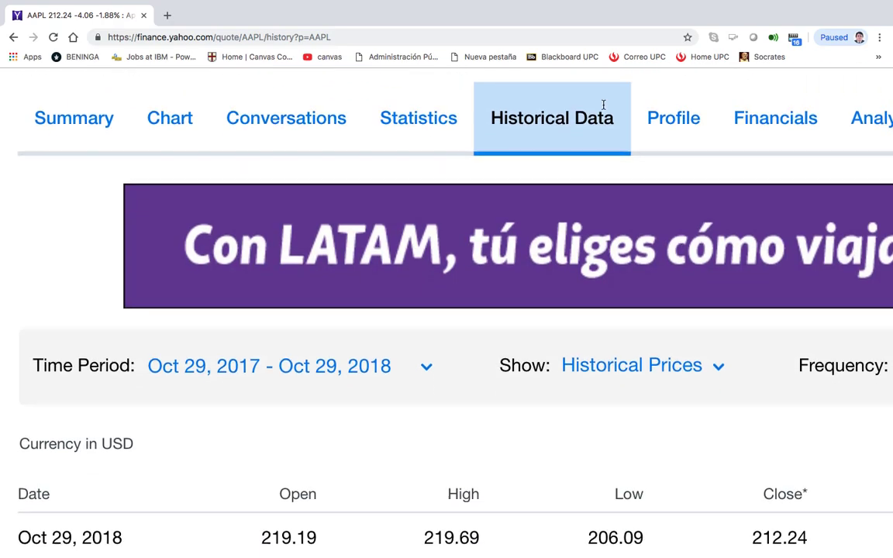
pyautogui.scroll(-3, 604, 110)
pyautogui.hscroll(1, 605, 110)
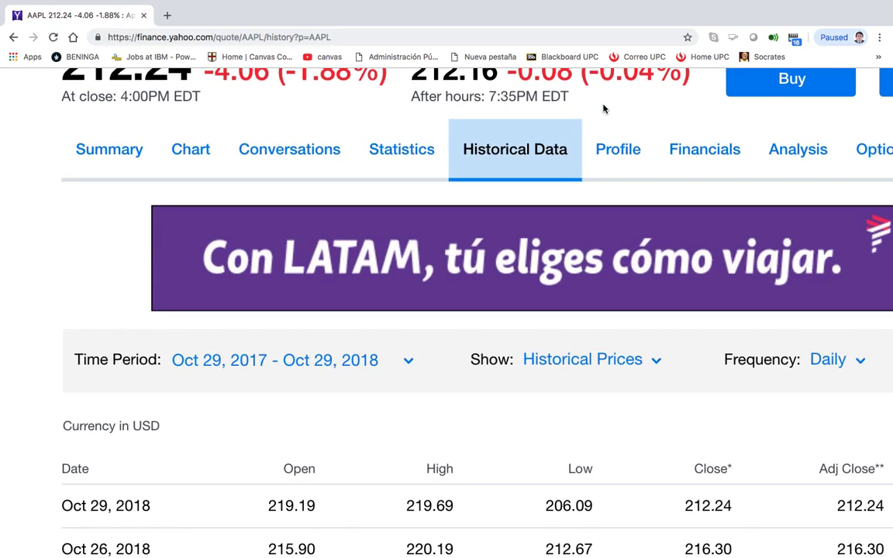
pyautogui.scroll(-2, 604, 109)
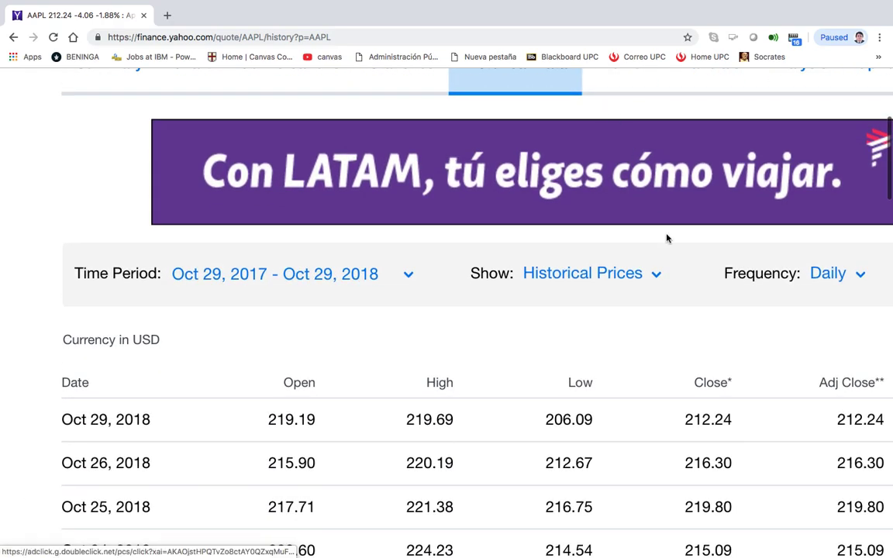
pyautogui.click(657, 276)
pyautogui.click(587, 396)
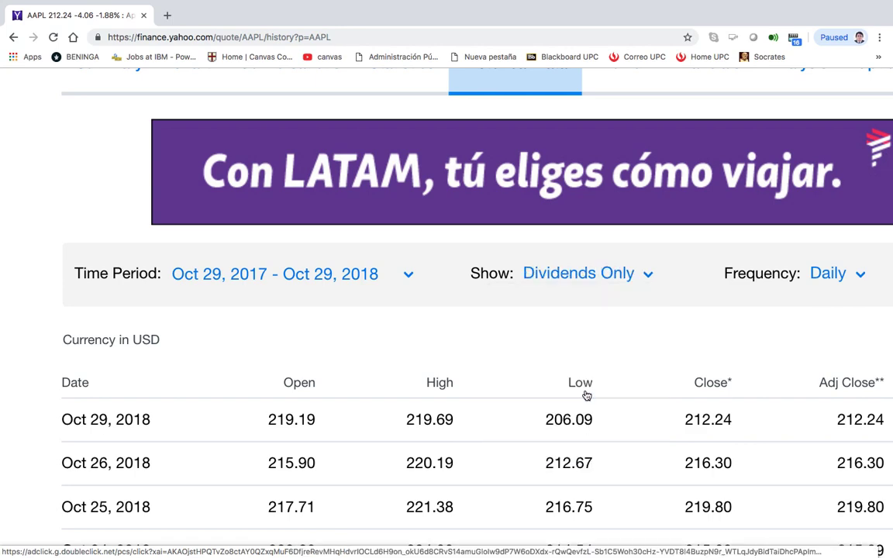
pyautogui.scroll(-5, 588, 395)
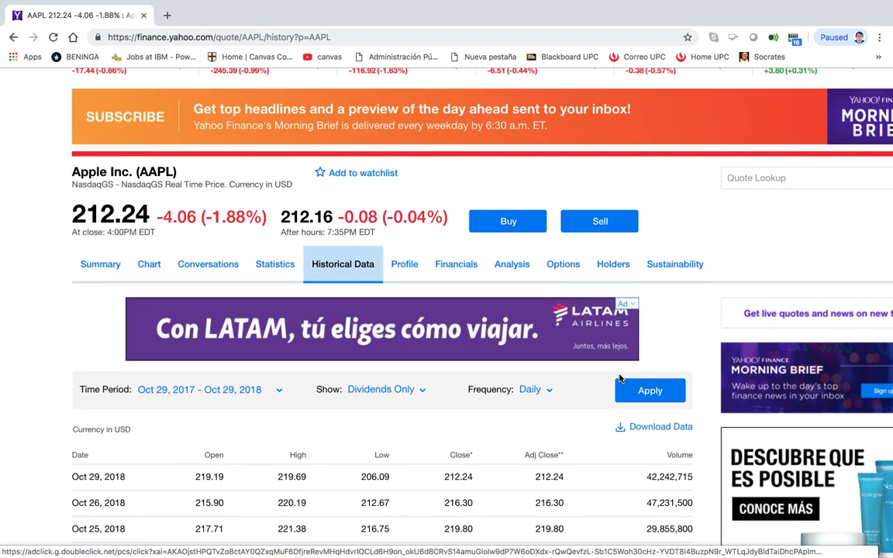
pyautogui.click(647, 391)
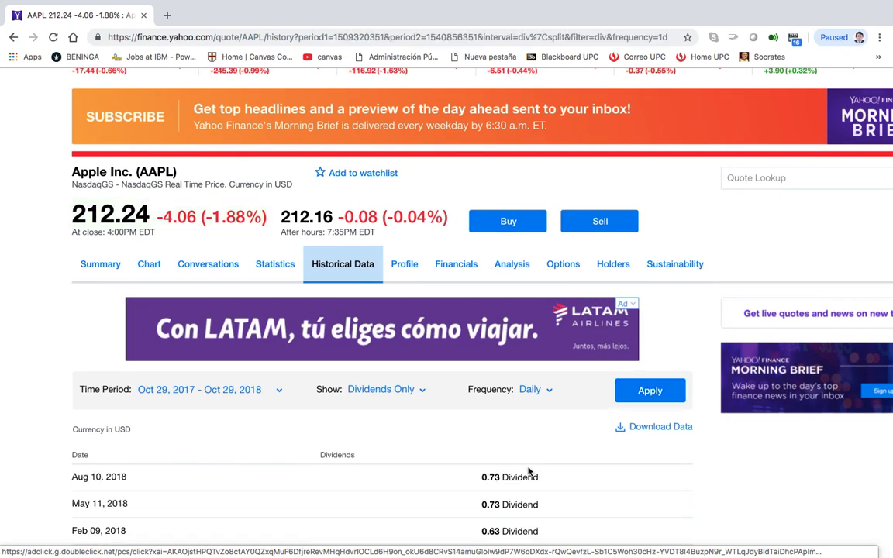
# - Review the dividend list and highlight the dividend amount for Aug 10, 2018
pyautogui.scroll(-3, 528, 471)
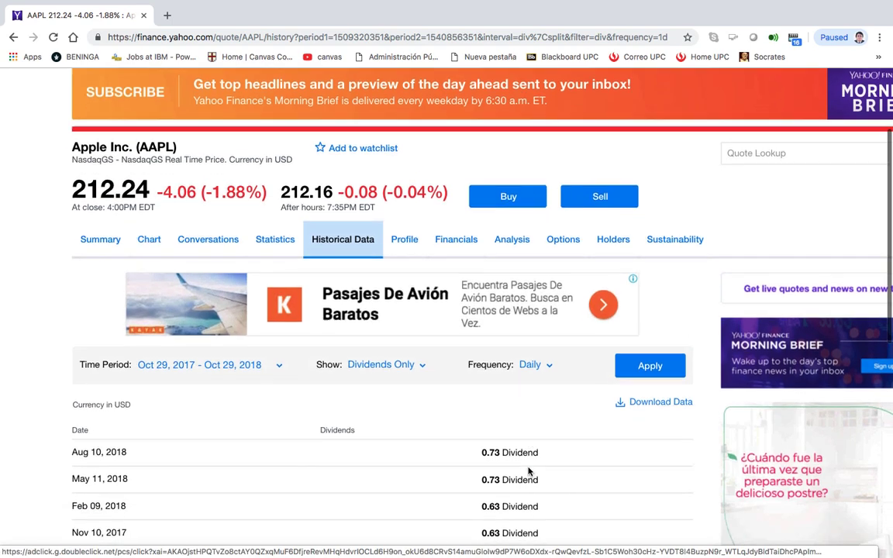
pyautogui.scroll(5, 528, 472)
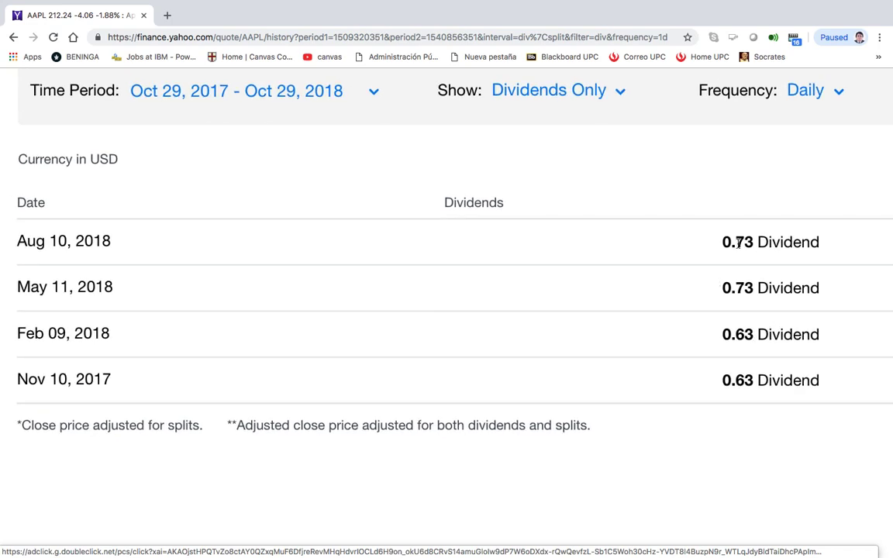
pyautogui.moveTo(722, 242); pyautogui.dragTo(754, 240)
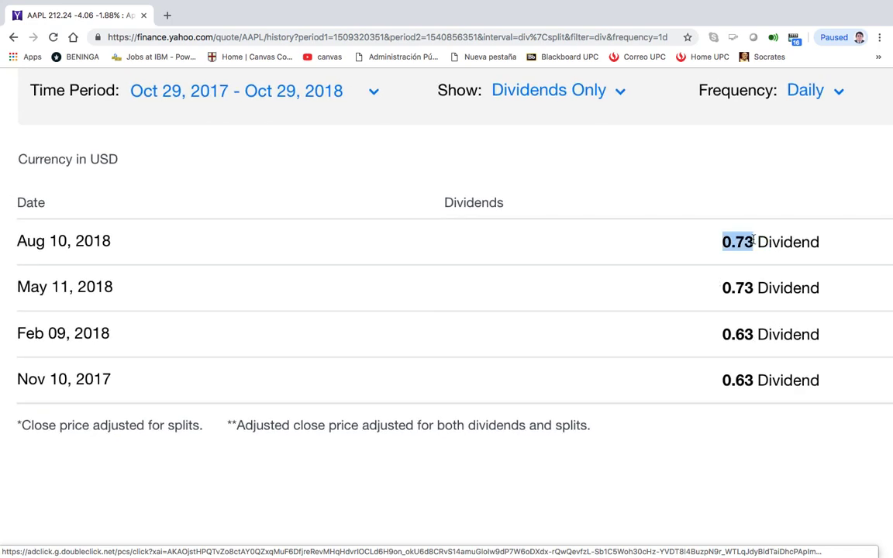
# - Switch to Excel and enter the label "Div" in cell B16
pyautogui.press('super+Tab')
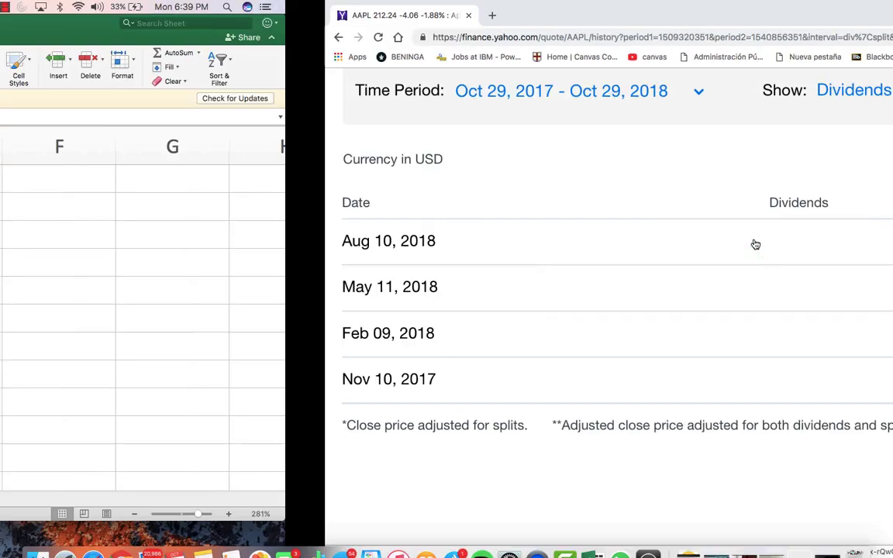
pyautogui.press('Down')
pyautogui.press('Down')
pyautogui.press('Down')
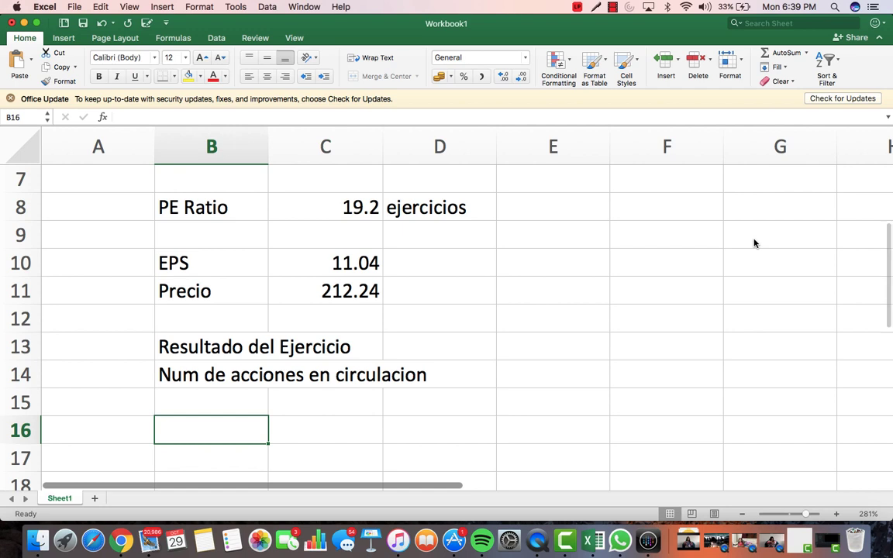
pyautogui.write('Div')
pyautogui.press('Return')
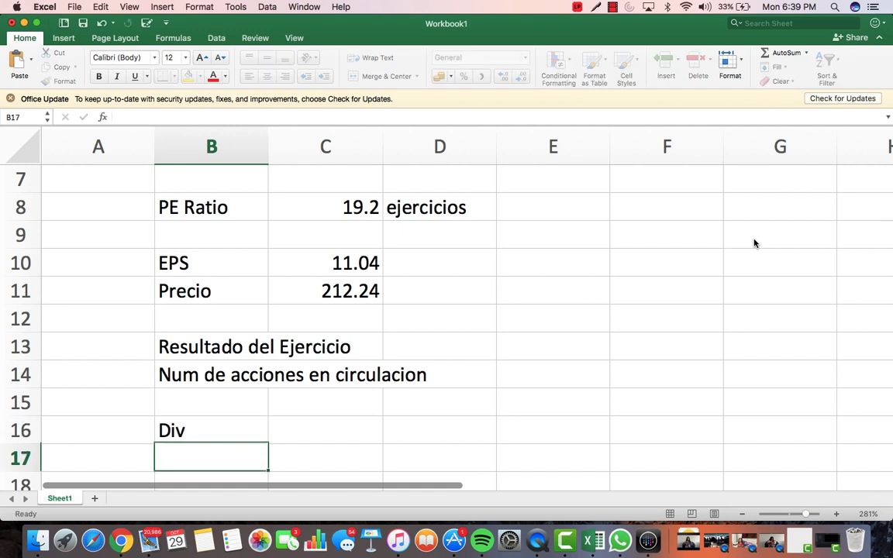
# - Annualize the quarterly dividend in cell C16 with the formula =0.73*4 and reselect that cell
pyautogui.scroll(-1, 754, 244)
pyautogui.press('Up')
pyautogui.press('Up')
pyautogui.press('Down')
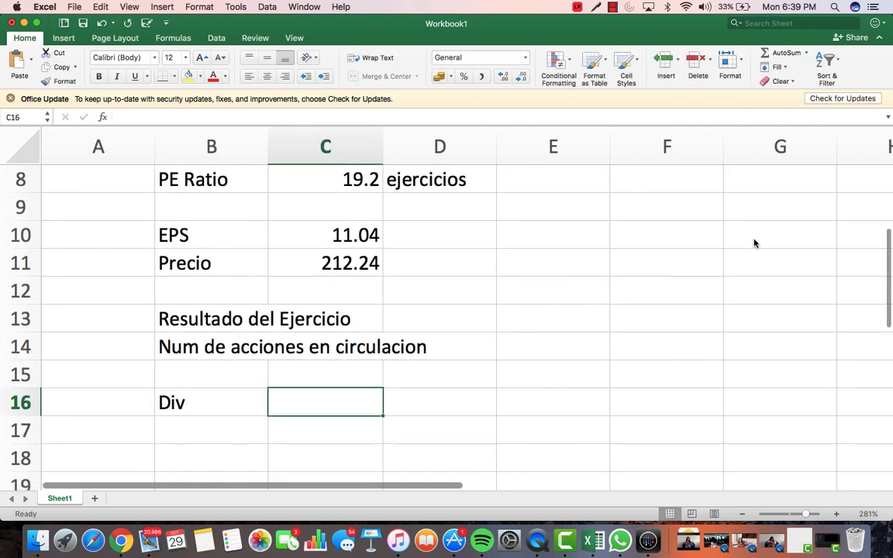
pyautogui.write('=')
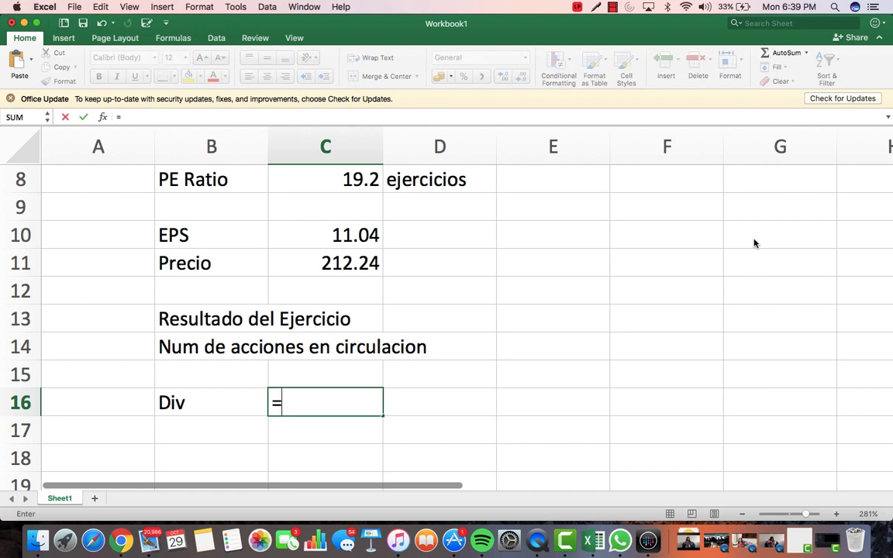
pyautogui.write('0.73')
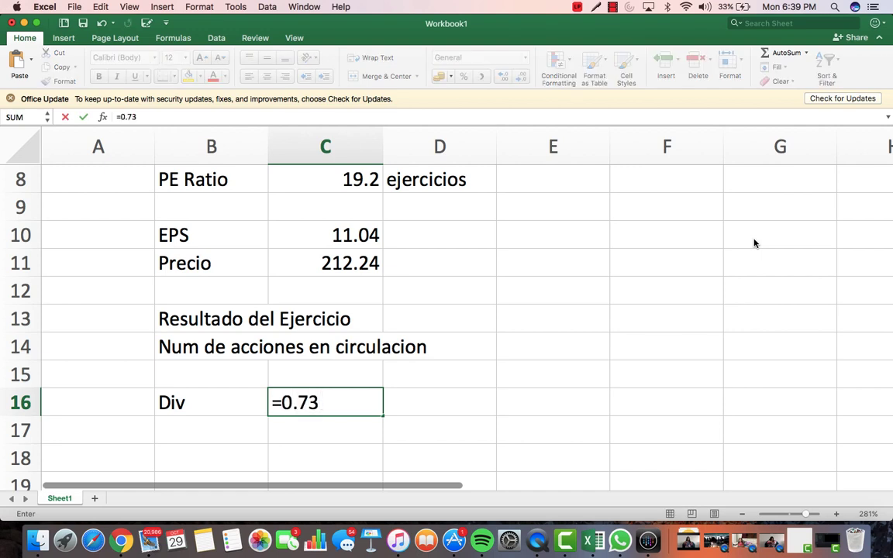
pyautogui.write('*4')
pyautogui.press('Return')
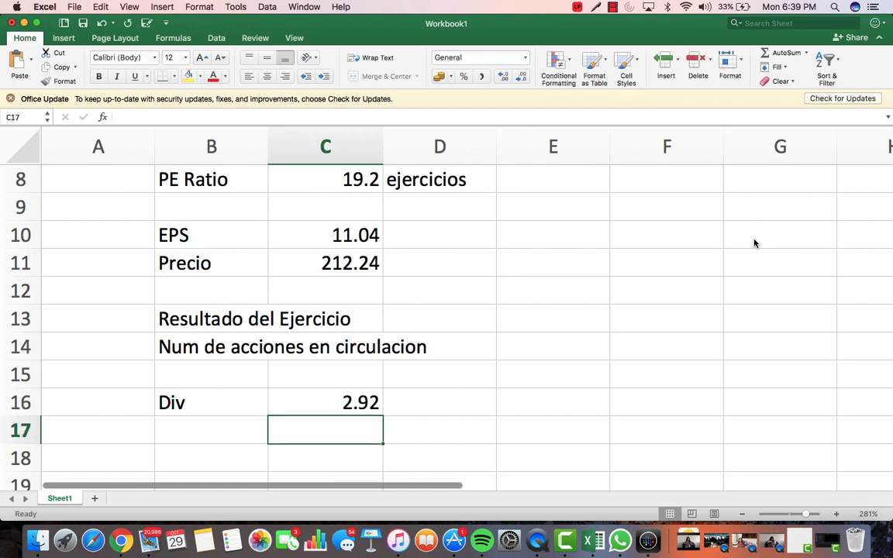
pyautogui.press('Up')
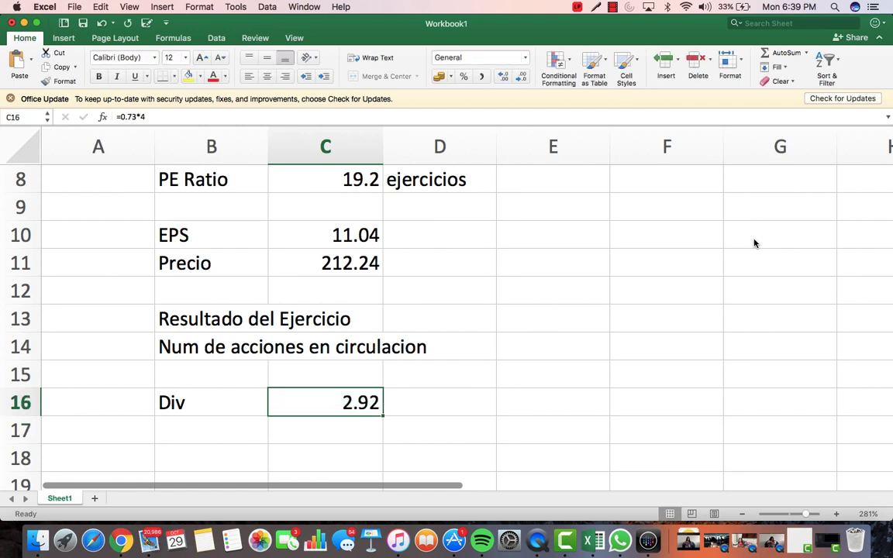
# - Switch to Chrome, return to Apple's Summary page and highlight the forward dividend amount and then its yield percentage
pyautogui.press('super+Tab')
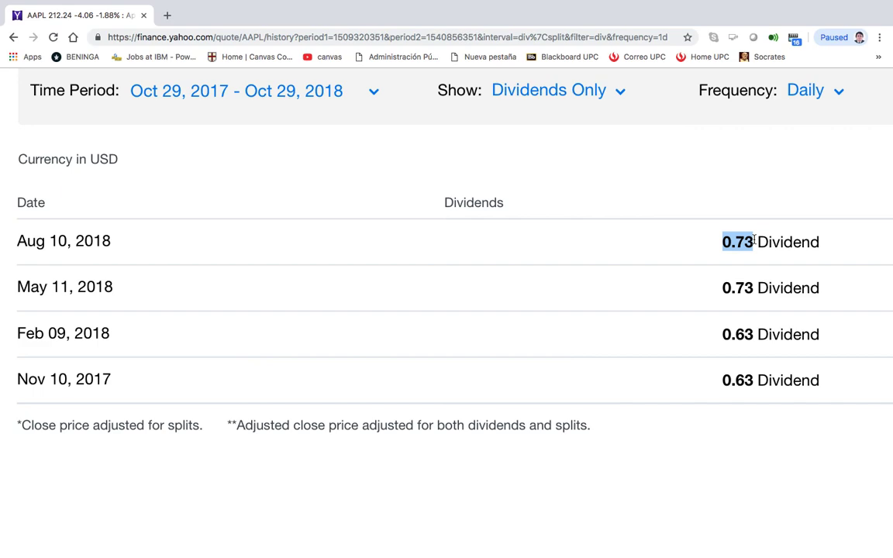
pyautogui.scroll(5, 702, 168)
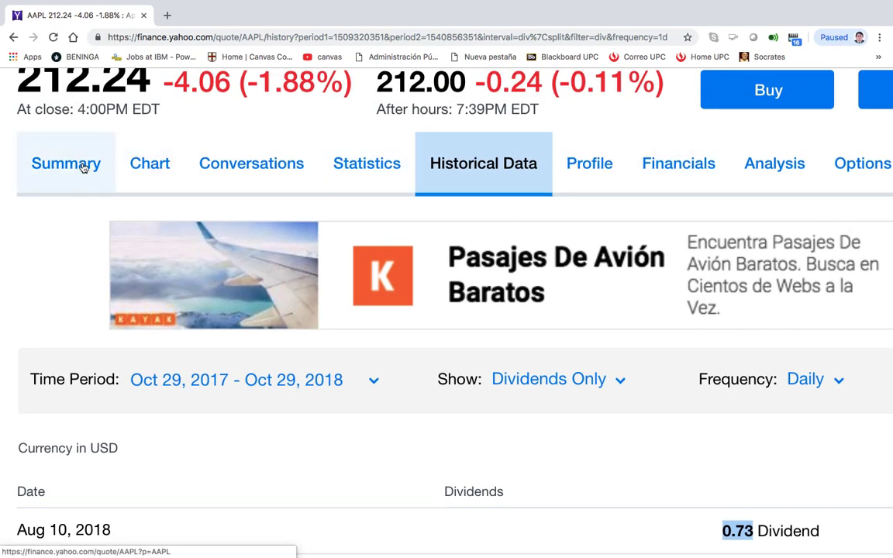
pyautogui.click(83, 166)
pyautogui.scroll(5, 443, 422)
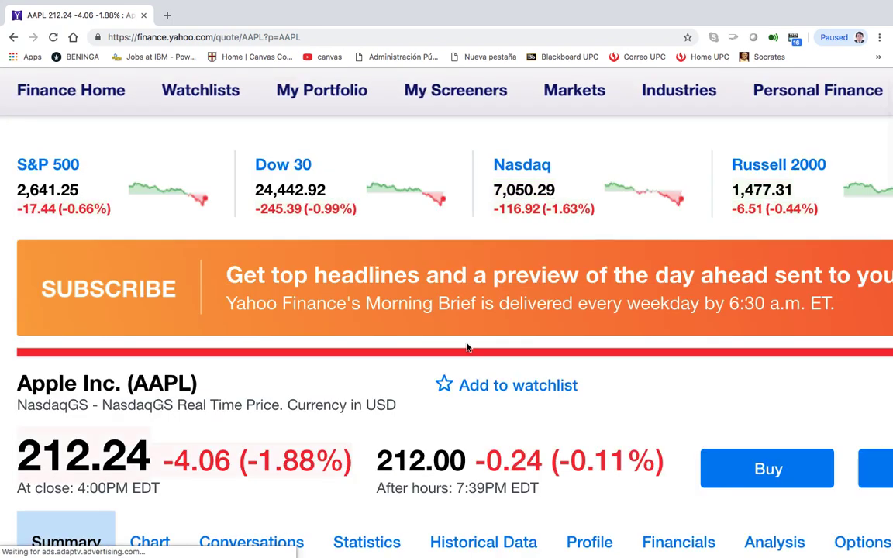
pyautogui.scroll(-8, 468, 349)
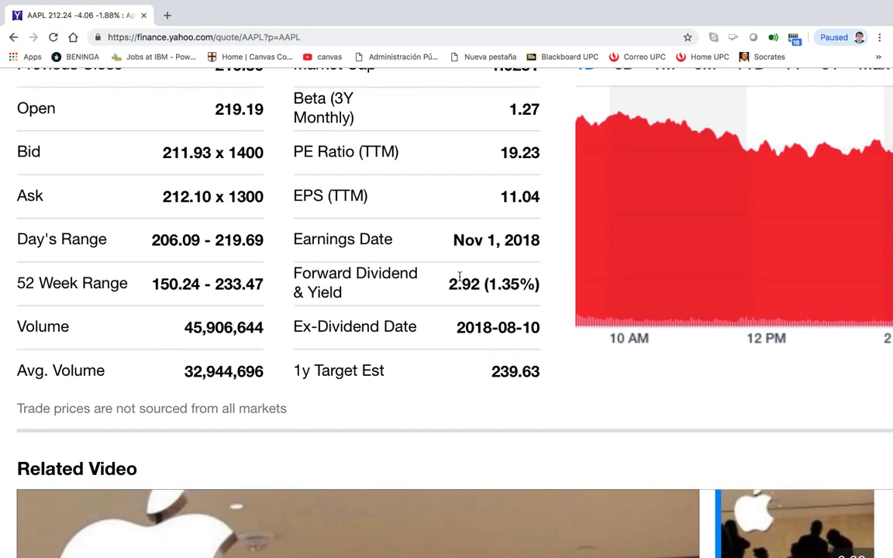
pyautogui.moveTo(448, 284); pyautogui.dragTo(479, 286)
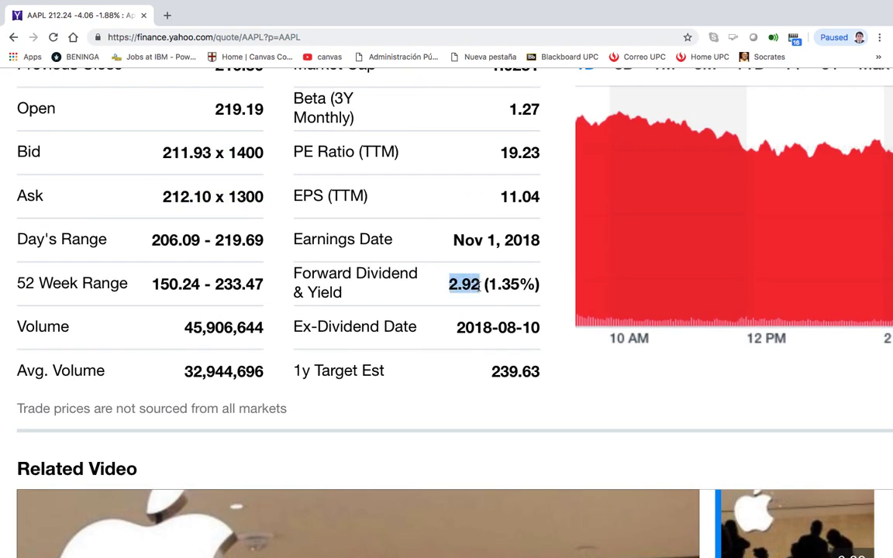
pyautogui.moveTo(487, 285); pyautogui.dragTo(519, 285)
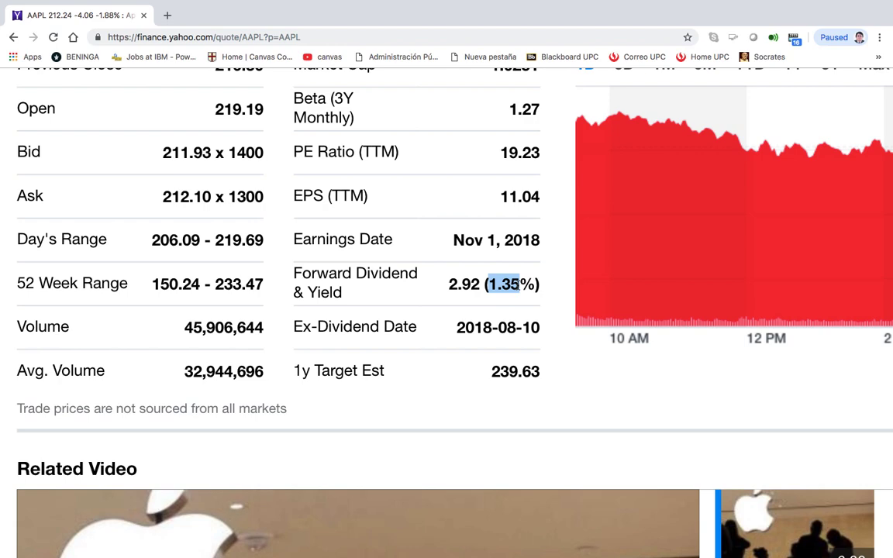
# - Switch to Excel and enter the label "Retorno por Dividendos" in cell B18
pyautogui.press('super+Tab')
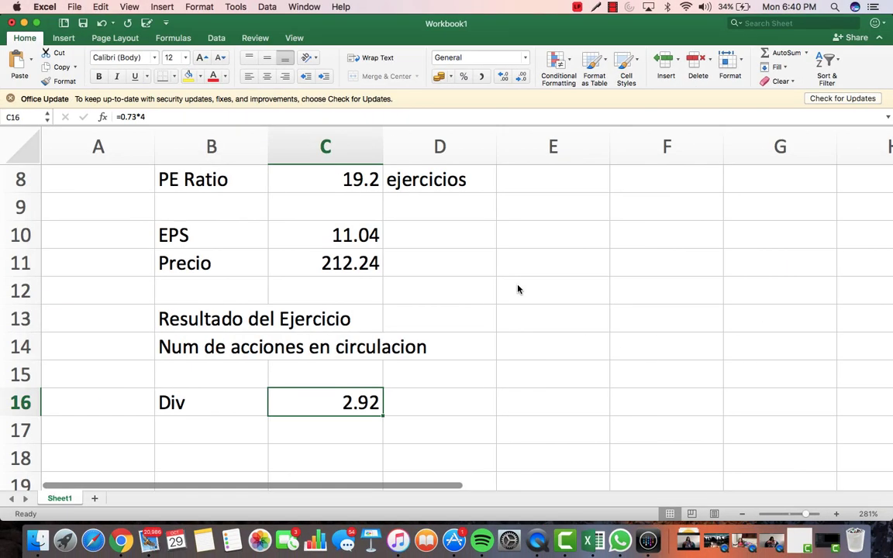
pyautogui.press('Down')
pyautogui.press('Down')
pyautogui.press('Left')
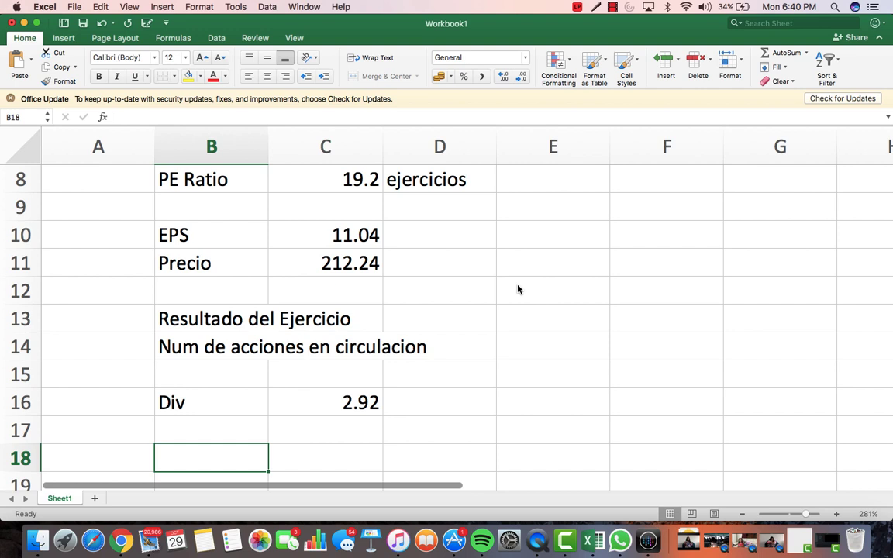
pyautogui.press('Up')
pyautogui.press('Up')
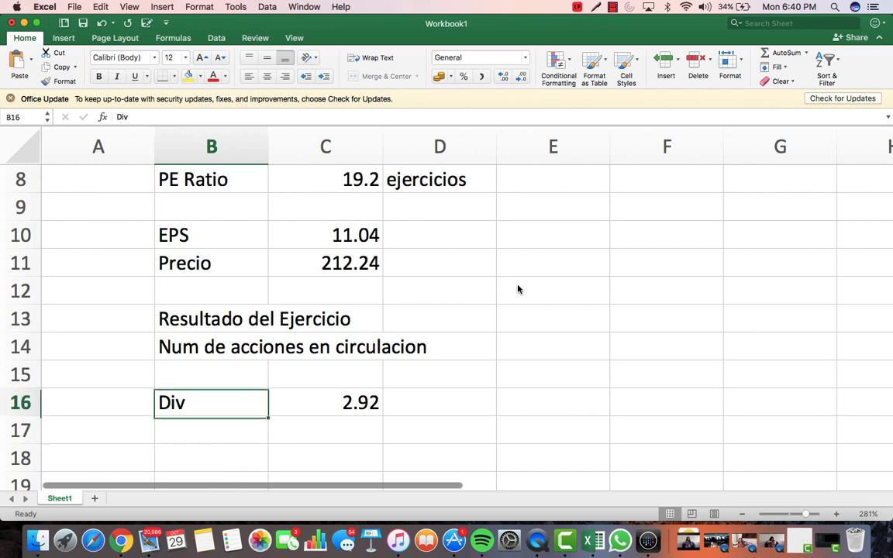
pyautogui.press('Right')
pyautogui.press('Down')
pyautogui.press('Down')
pyautogui.press('Left')
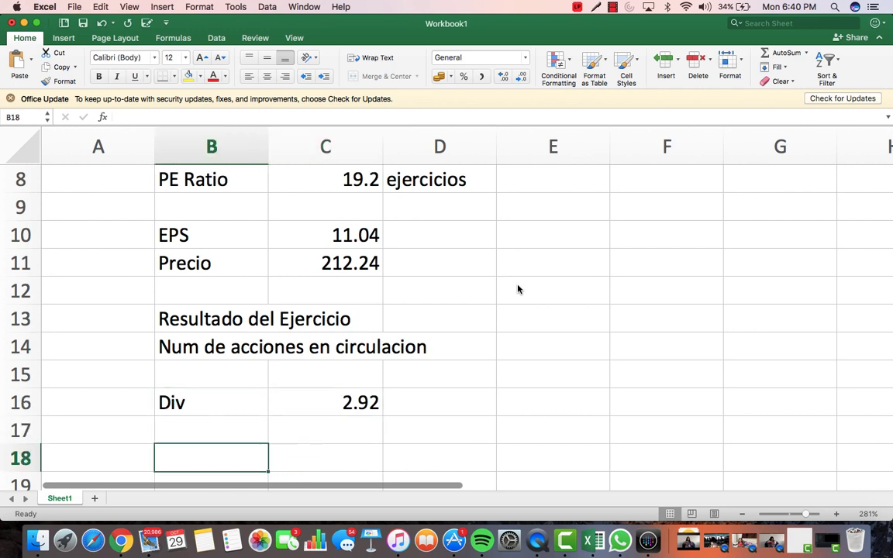
pyautogui.write('r')
pyautogui.press('Escape')
pyautogui.write('R')
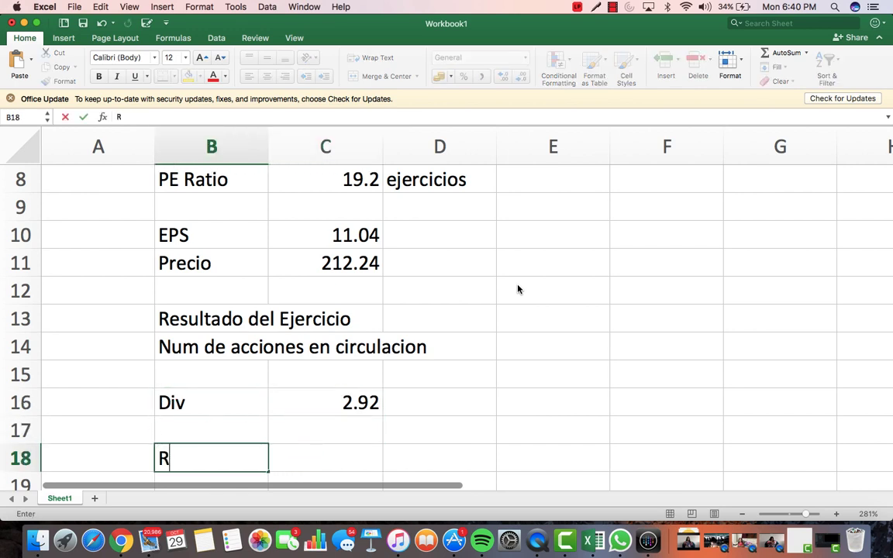
pyautogui.write('etoro')
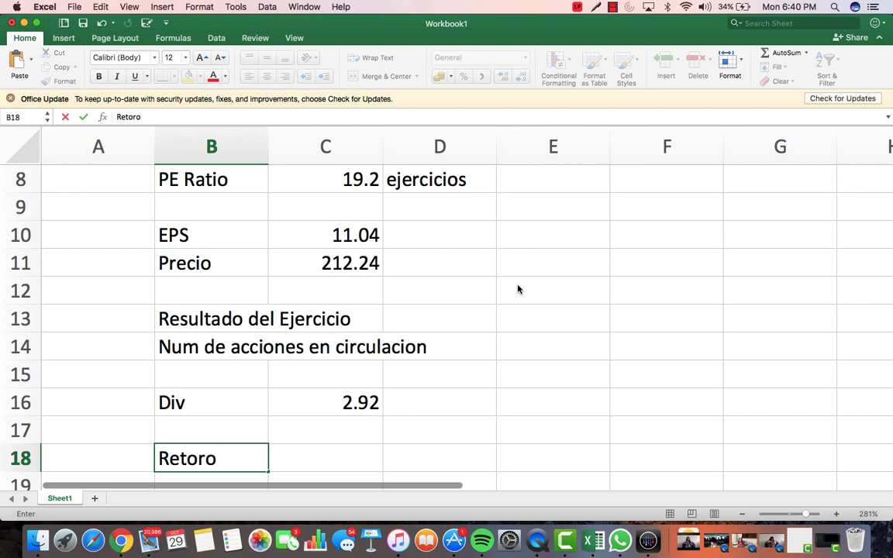
pyautogui.press('BackSpace')
pyautogui.write('no por')
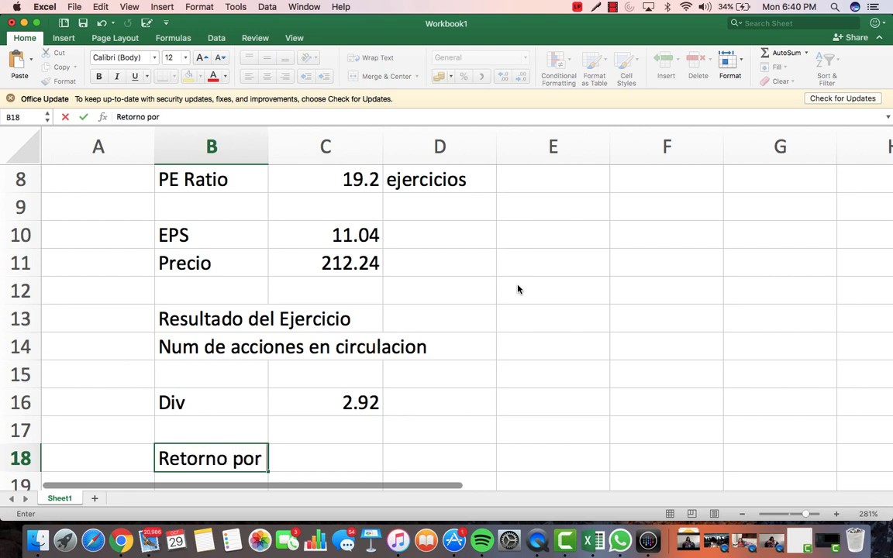
pyautogui.write(' Dividendos')
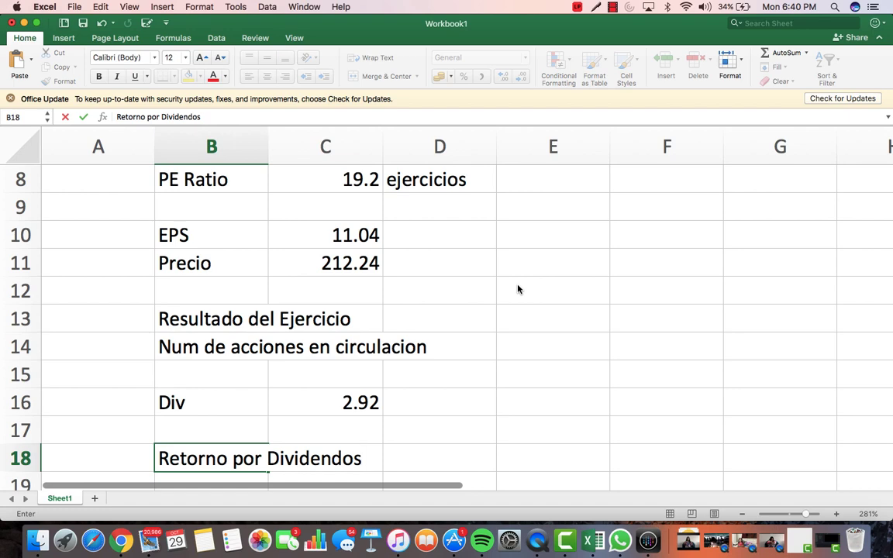
pyautogui.press('Return')
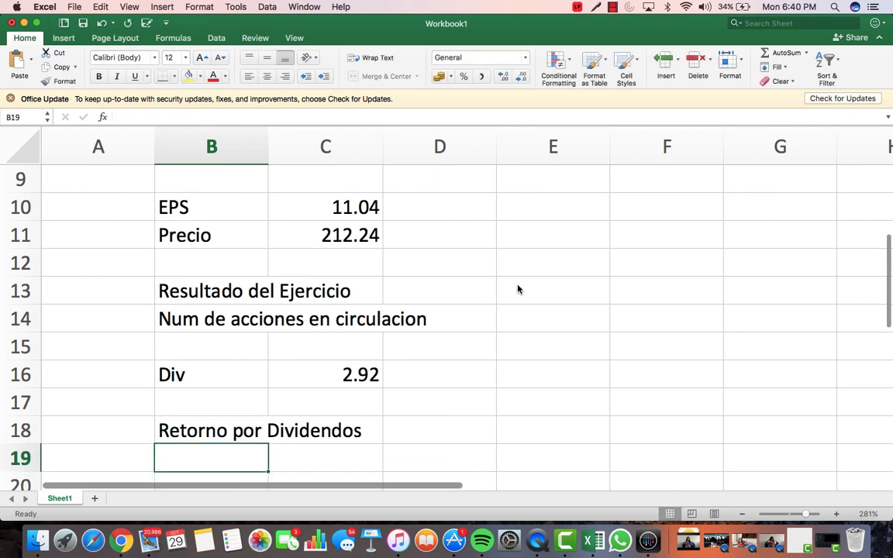
# - Enter the labels "Div" in cell B20 and "Precio" in cell B21
pyautogui.press('Return')
pyautogui.press('Right')
pyautogui.press('Left')
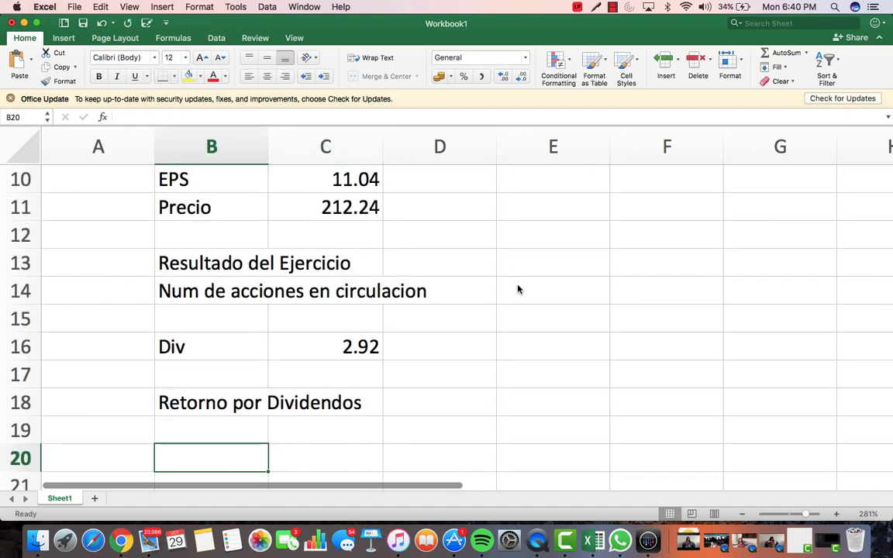
pyautogui.write('Div')
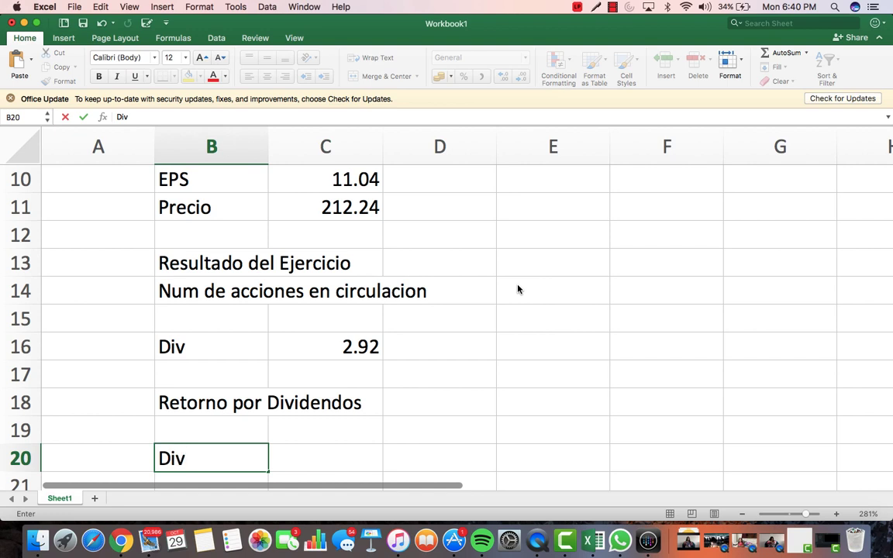
pyautogui.press('Return')
pyautogui.write('Precio')
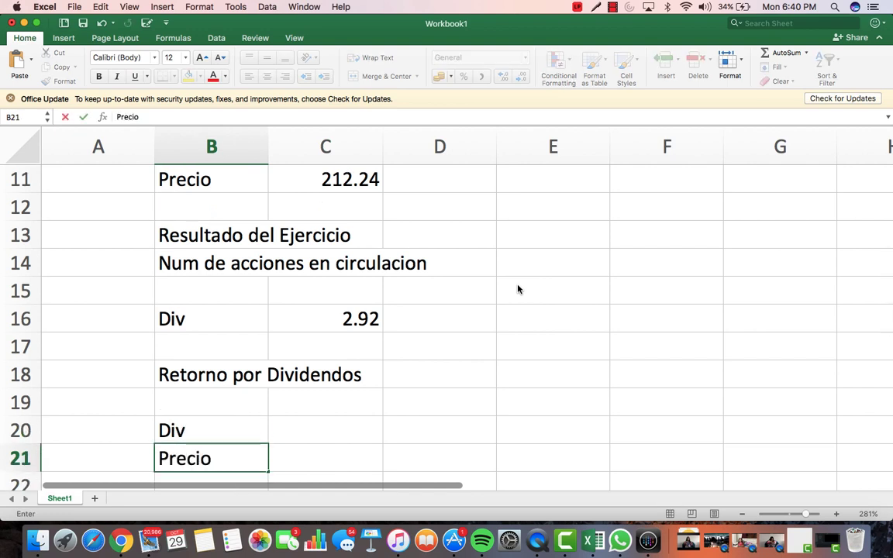
pyautogui.press('Up')
# - Link cell C21 to the share price in cell C11 with the formula =C11
pyautogui.press('Down')
pyautogui.press('Right')
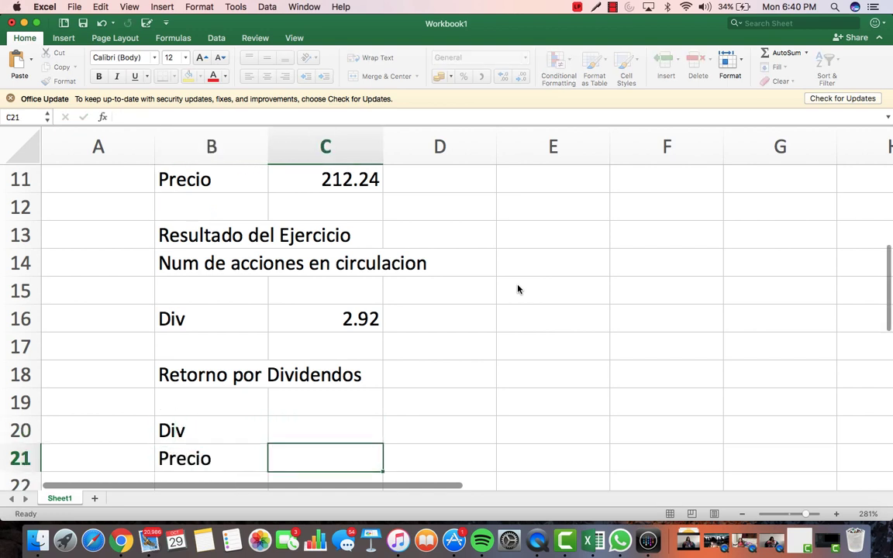
pyautogui.write('=')
pyautogui.press('Up')
pyautogui.press('Up')
pyautogui.press('Up')
pyautogui.press('Up')
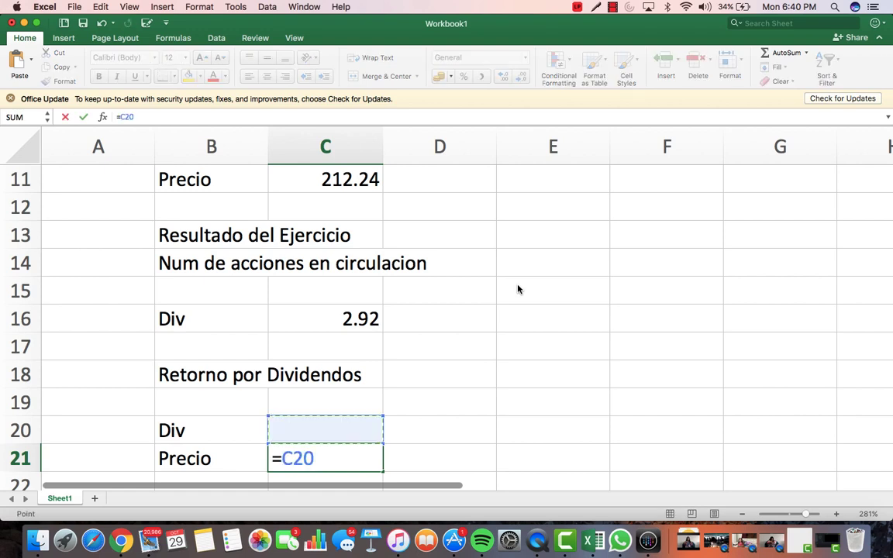
pyautogui.press('Up')
pyautogui.press('Up')
pyautogui.press('Up')
pyautogui.press('Up')
pyautogui.press('Up')
pyautogui.press('Up')
pyautogui.press('Return')
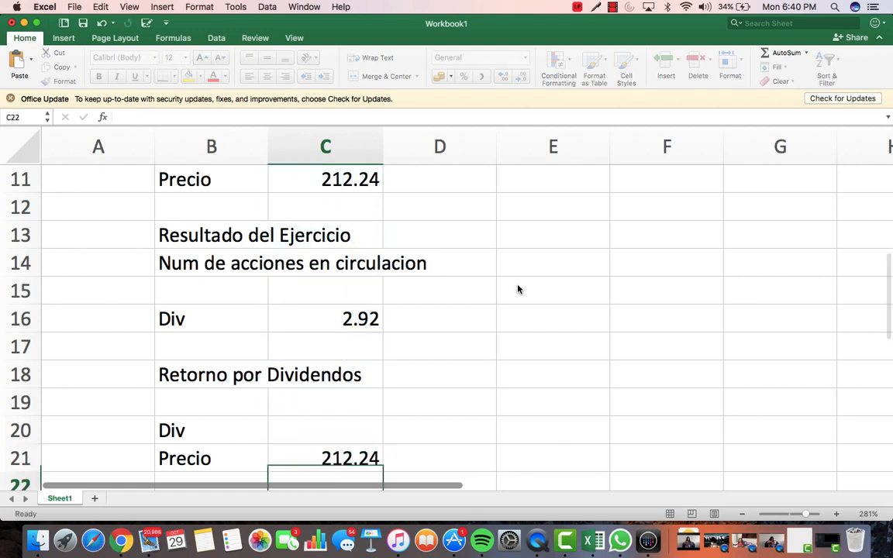
# - Link cell C20 to the annual dividend in cell C16 with the formula =C16
pyautogui.press('Up')
pyautogui.press('Up')
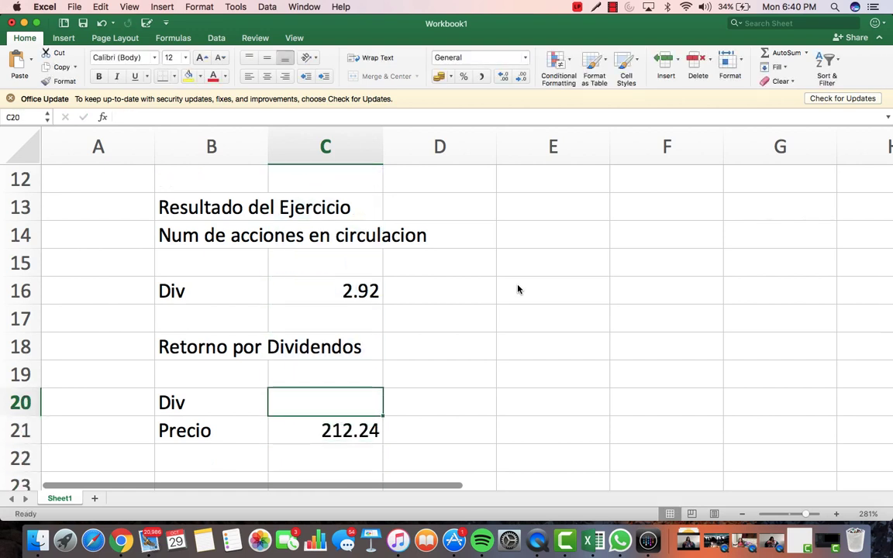
pyautogui.write('=')
pyautogui.press('Up')
pyautogui.press('Up')
pyautogui.press('Up')
pyautogui.press('Up')
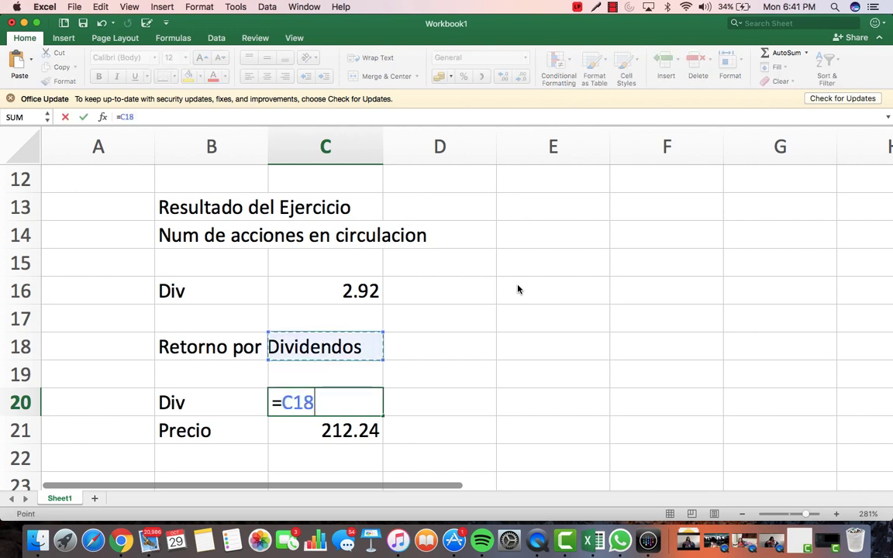
pyautogui.press('Return')
# - Calculate the dividend return in cell D18 with the formula =C20/C21
pyautogui.press('Up')
pyautogui.press('Up')
pyautogui.press('Up')
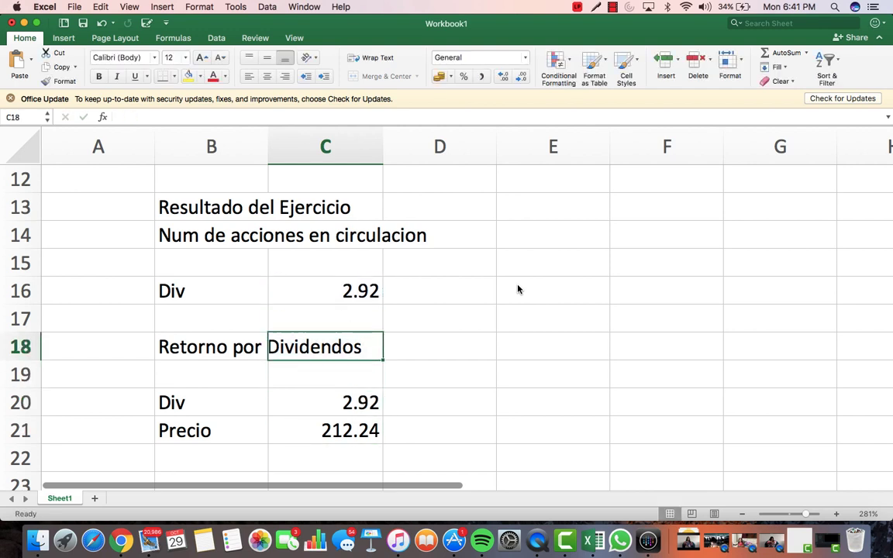
pyautogui.press('Right')
pyautogui.write('=')
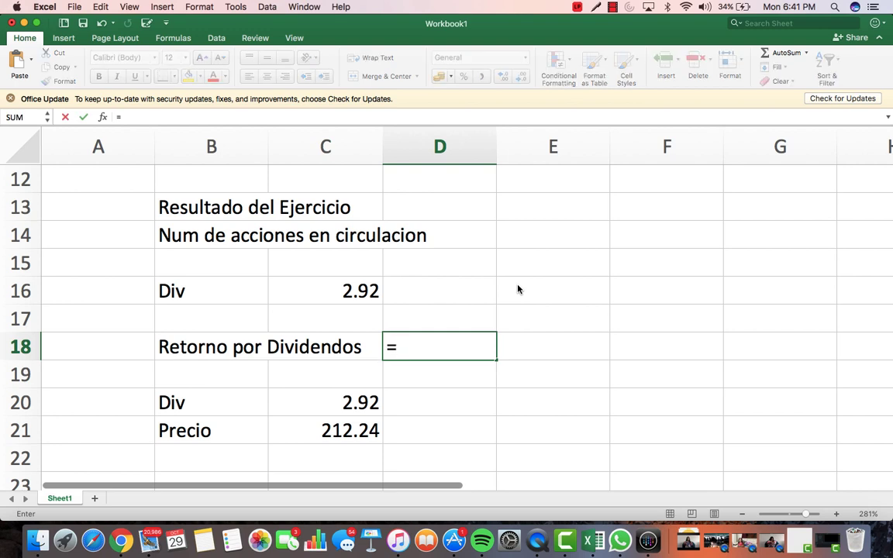
pyautogui.press('Down')
pyautogui.press('Down')
pyautogui.press('Left')
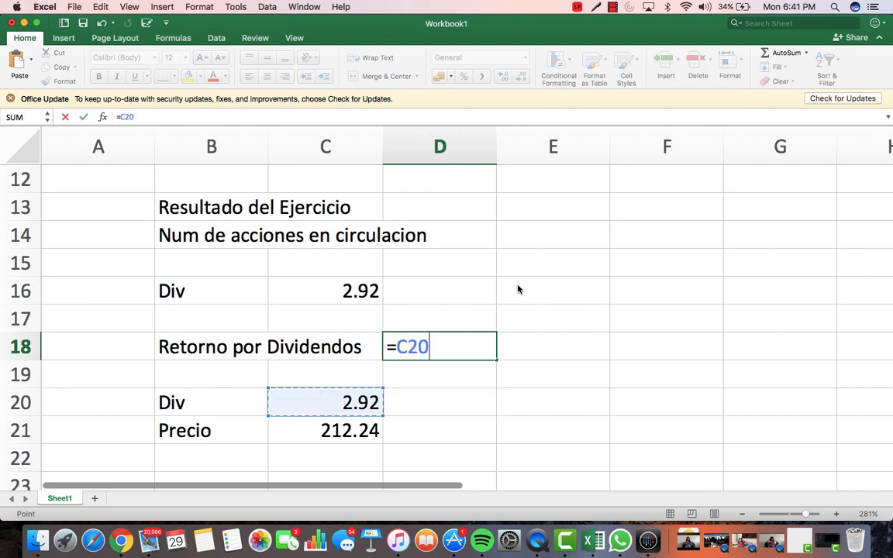
pyautogui.write('/')
pyautogui.press('Down')
pyautogui.press('Down')
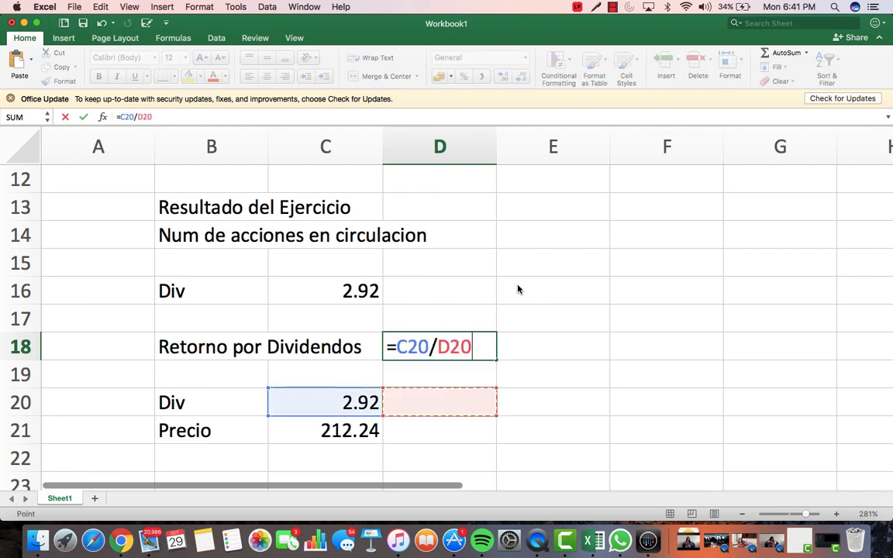
pyautogui.press('Down')
pyautogui.press('Left')
pyautogui.press('Return')
# - Format the dividend return in cell D18 as a percentage with two decimal places
pyautogui.press('Up')
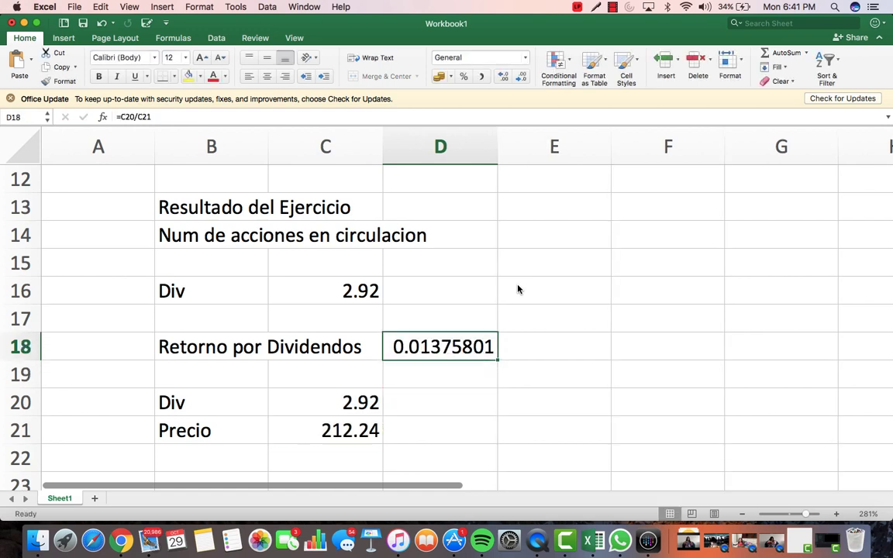
pyautogui.click(464, 76)
pyautogui.click(504, 77)
pyautogui.click(504, 77)
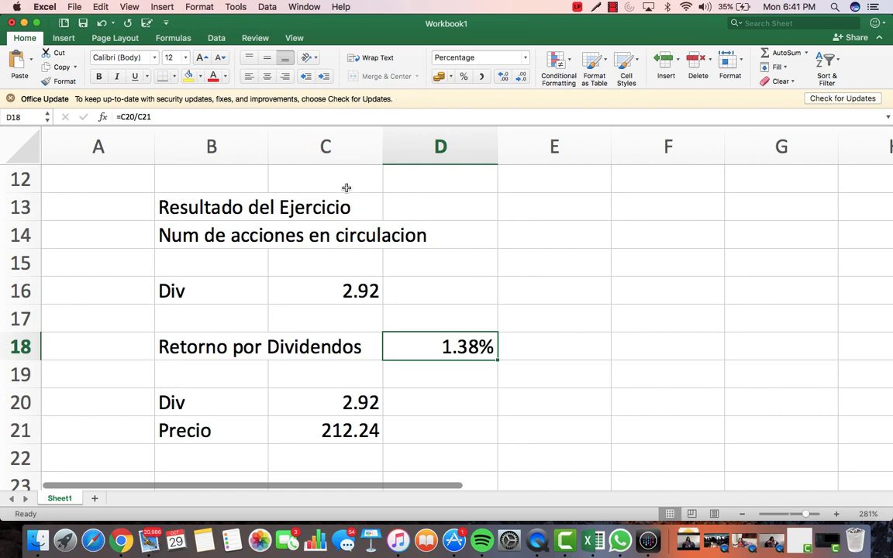
# - Switch to Chrome and highlight Apple's forward dividend yield percentage and then the 1y Target Est value on the Summary page
pyautogui.press('super+Tab')
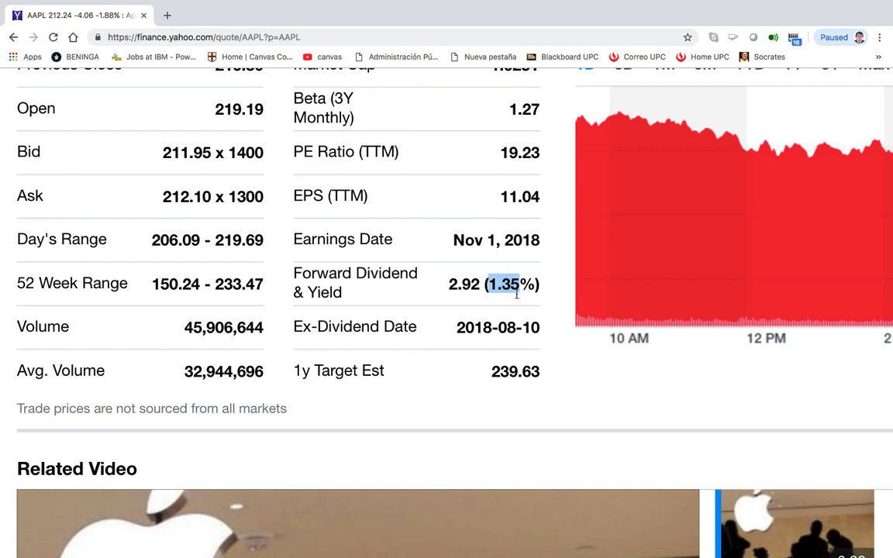
pyautogui.click(529, 288)
pyautogui.scroll(-1, 516, 290)
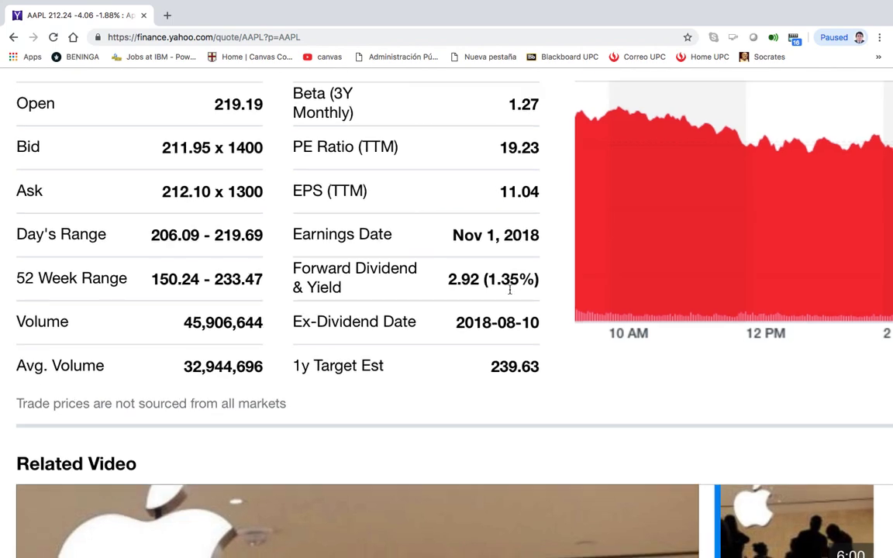
pyautogui.scroll(2, 512, 295)
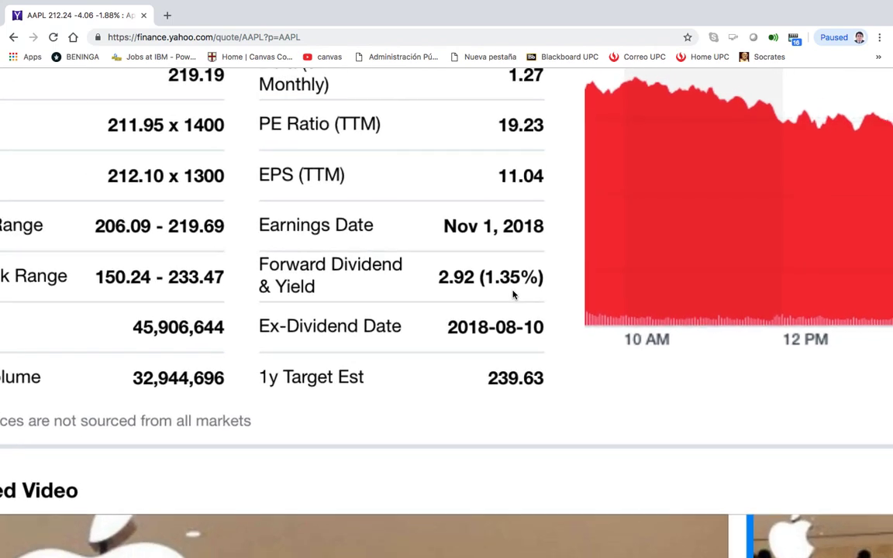
pyautogui.scroll(-1, 513, 294)
pyautogui.hscroll(-1, 514, 295)
pyautogui.scroll(3, 513, 292)
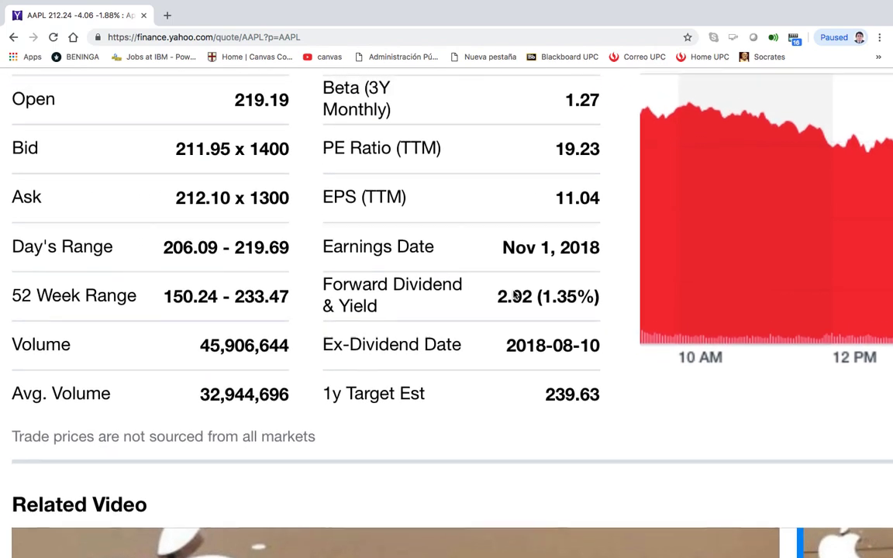
pyautogui.scroll(1, 513, 293)
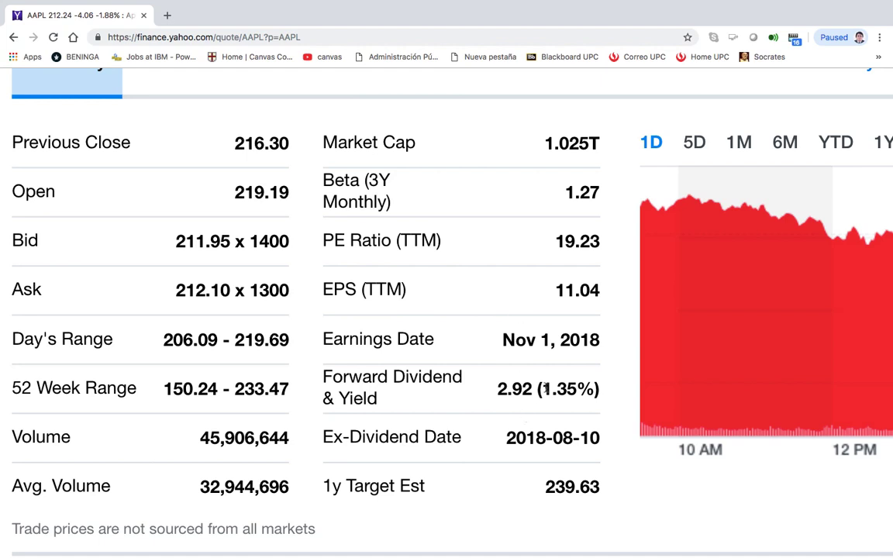
pyautogui.moveTo(541, 389); pyautogui.dragTo(578, 389)
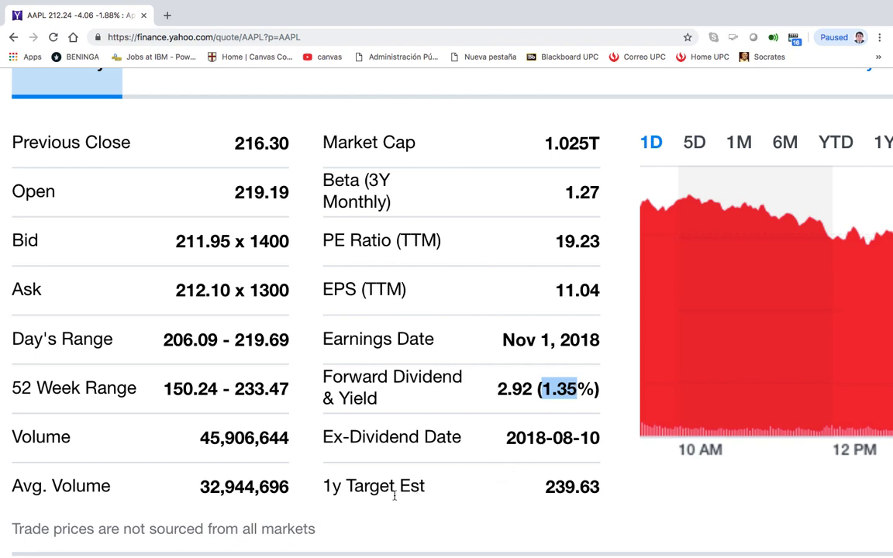
pyautogui.moveTo(541, 487); pyautogui.dragTo(599, 488)
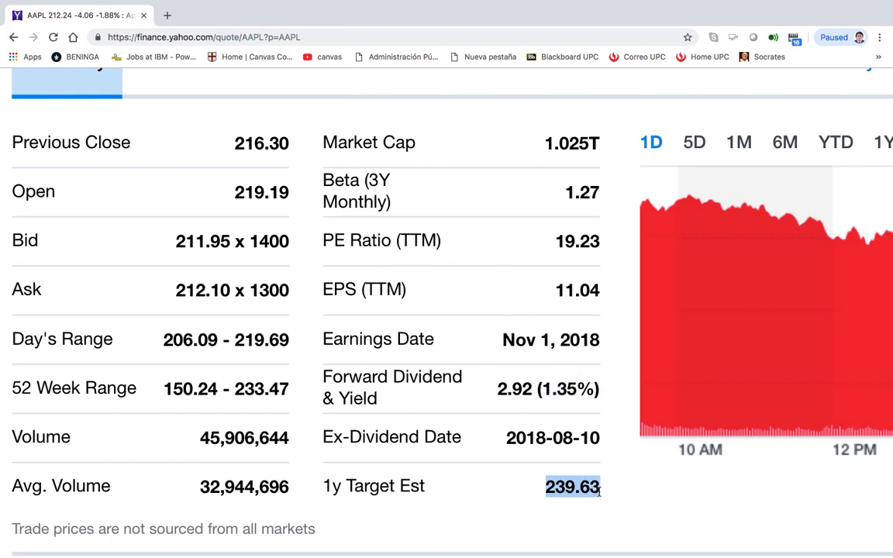
# - Open Apple's Historical Data page and view the table of daily prices
pyautogui.hotkey('ctrl', '-')
pyautogui.hotkey('ctrl', '-')
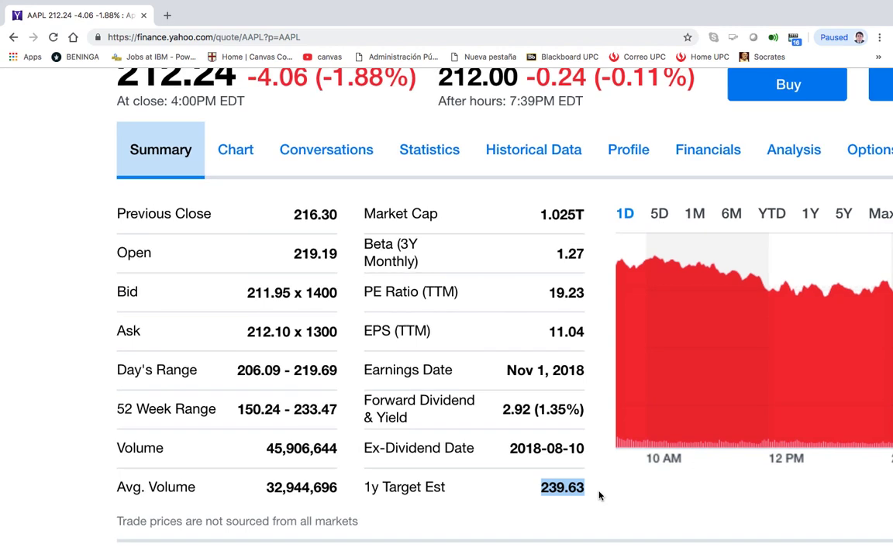
pyautogui.click(518, 159)
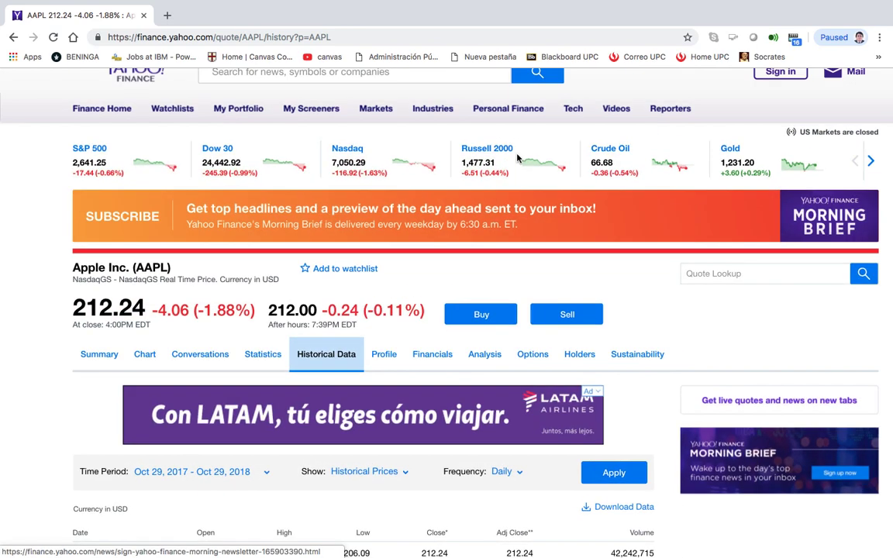
pyautogui.scroll(-1, 519, 158)
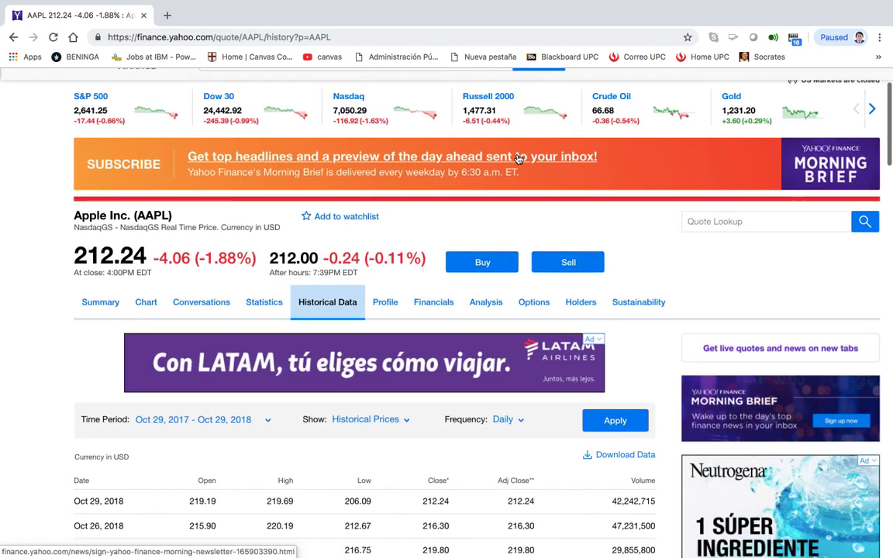
pyautogui.scroll(3, 519, 159)
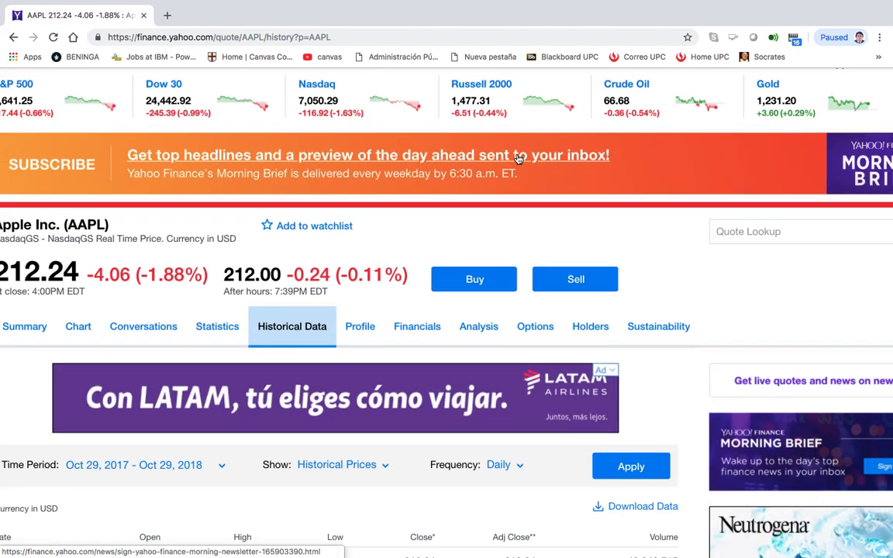
pyautogui.scroll(-5, 519, 159)
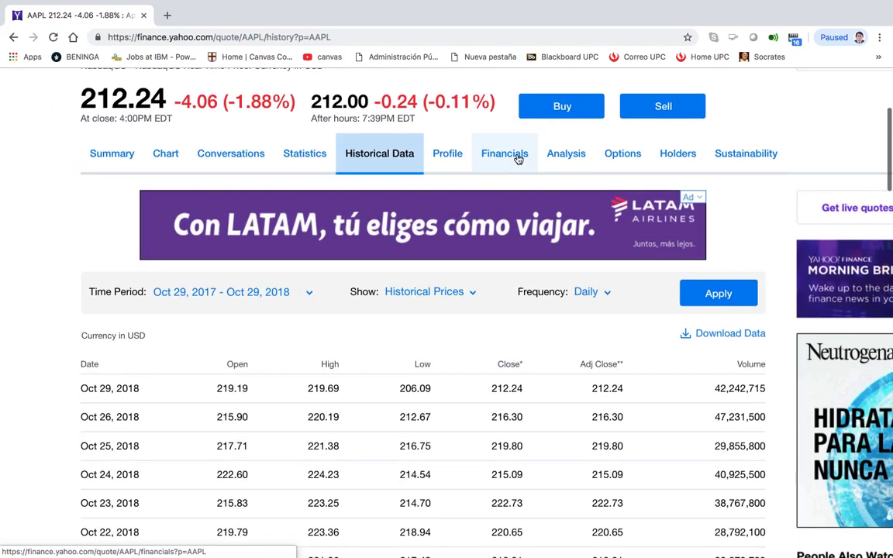
# - Confirm the historical data time period with start date 10/29/2017 and end date 10/29/2018
pyautogui.scroll(-1, 519, 159)
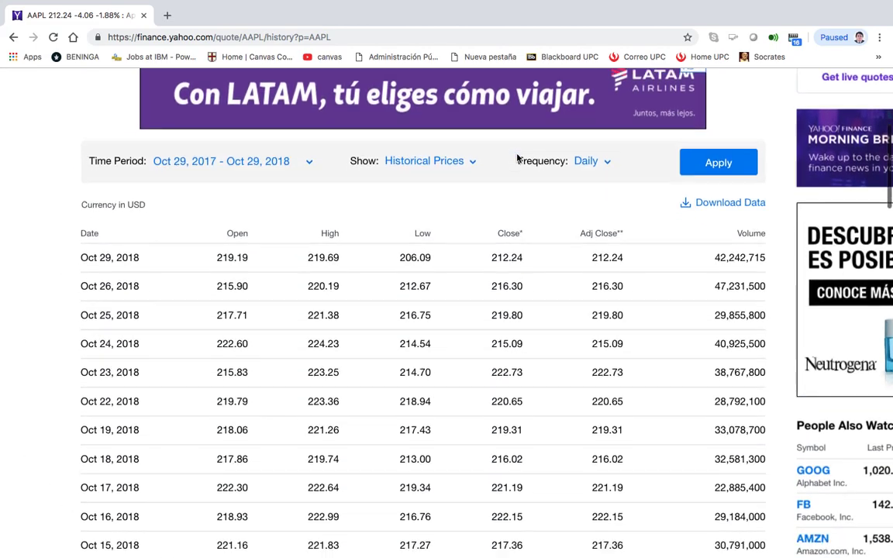
pyautogui.click(311, 161)
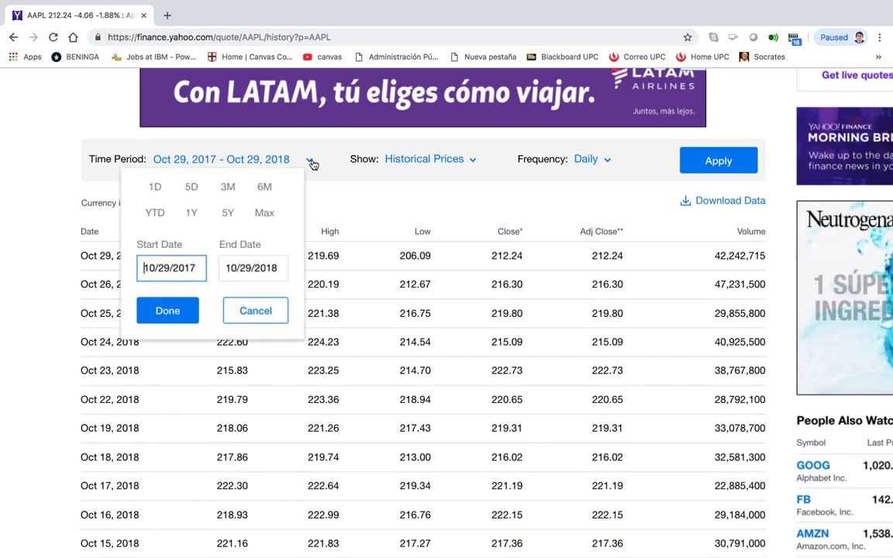
pyautogui.click(407, 221)
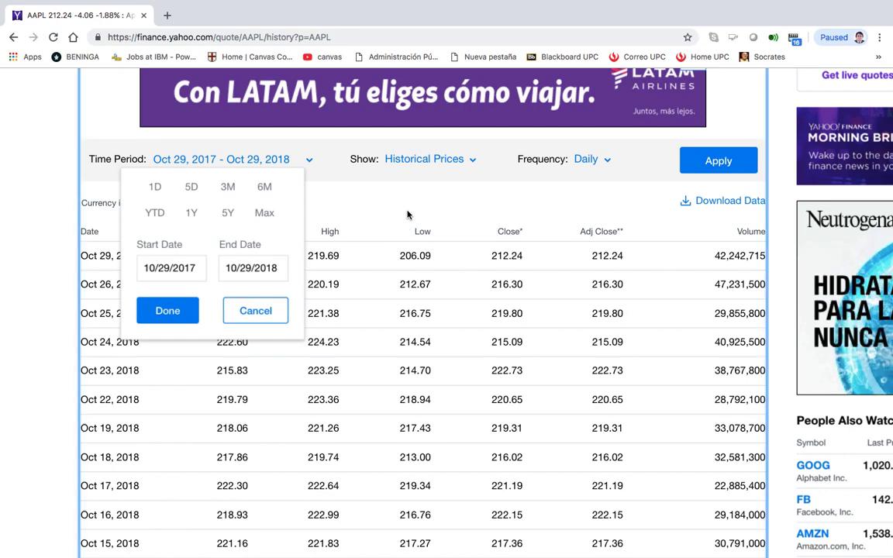
pyautogui.hscroll(2, 407, 215)
pyautogui.hscroll(2, 407, 214)
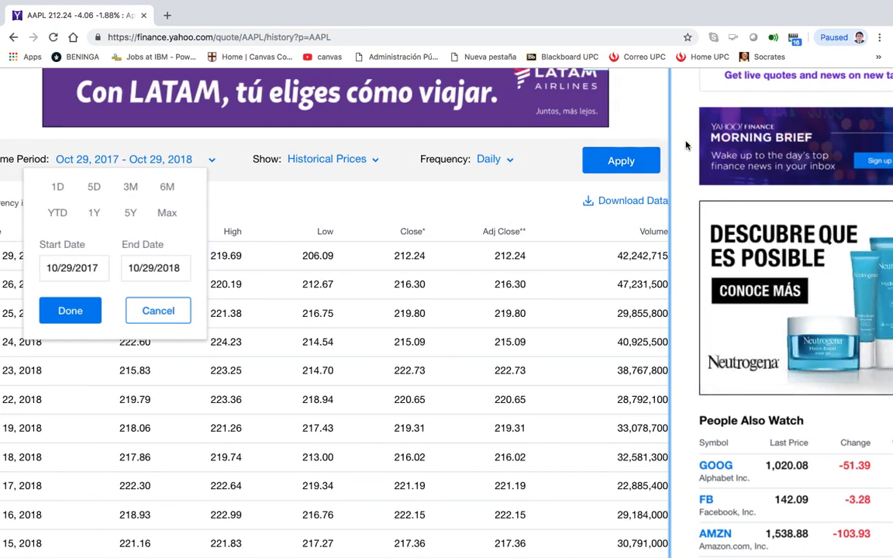
pyautogui.click(68, 308)
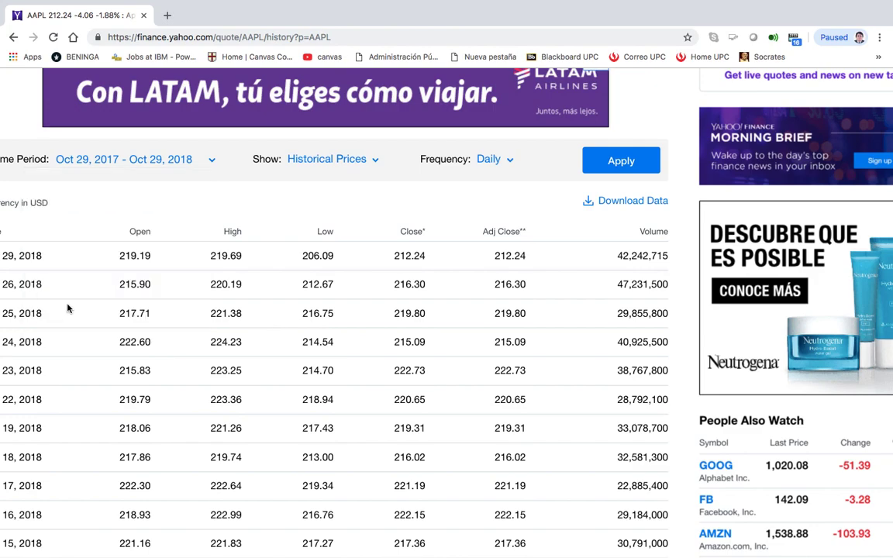
# - Keep Historical Prices at Daily frequency and apply the settings to Apple's historical data table
pyautogui.scroll(5, 112, 288)
pyautogui.scroll(3, 113, 287)
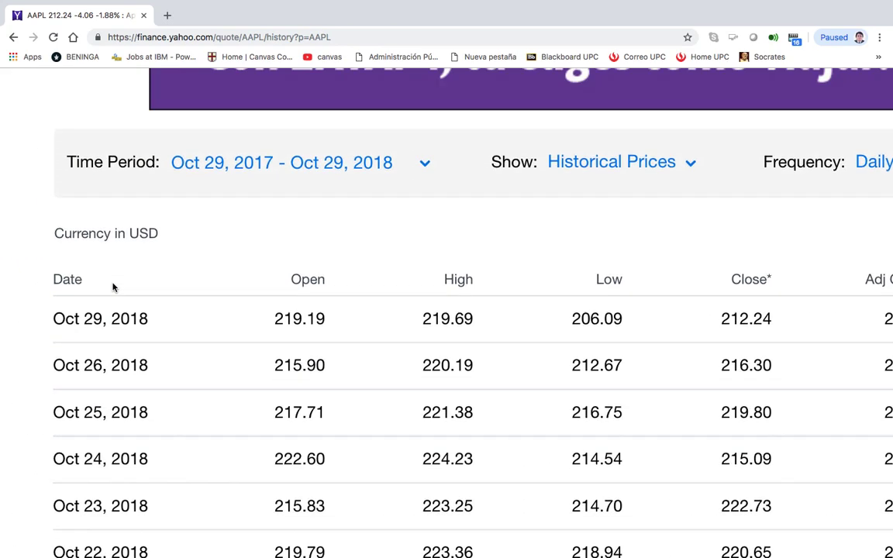
pyautogui.hscroll(1, 189, 277)
pyautogui.hscroll(1, 190, 277)
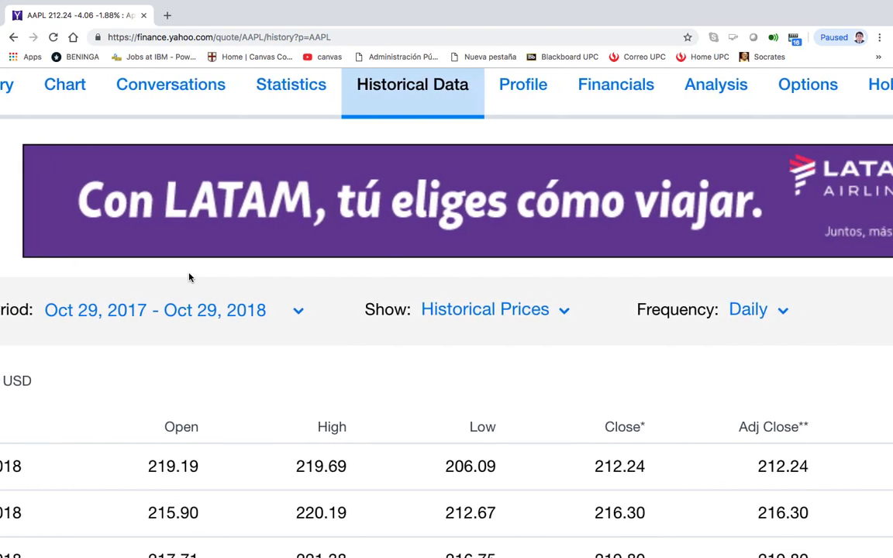
pyautogui.hscroll(1, 189, 277)
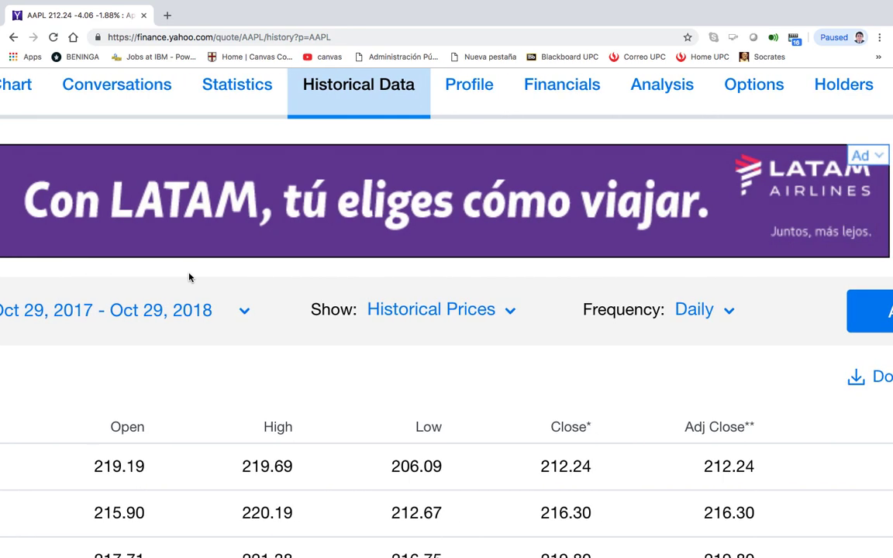
pyautogui.click(511, 312)
pyautogui.click(589, 374)
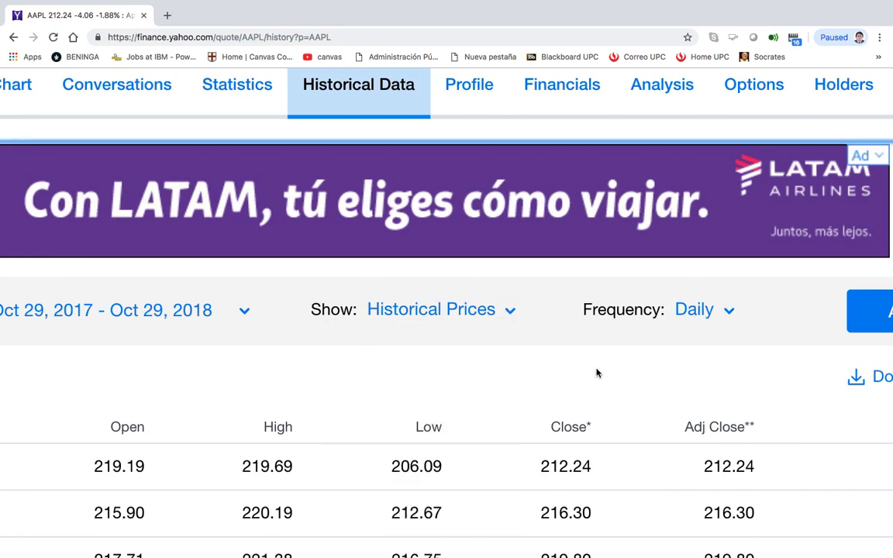
pyautogui.scroll(-3, 626, 400)
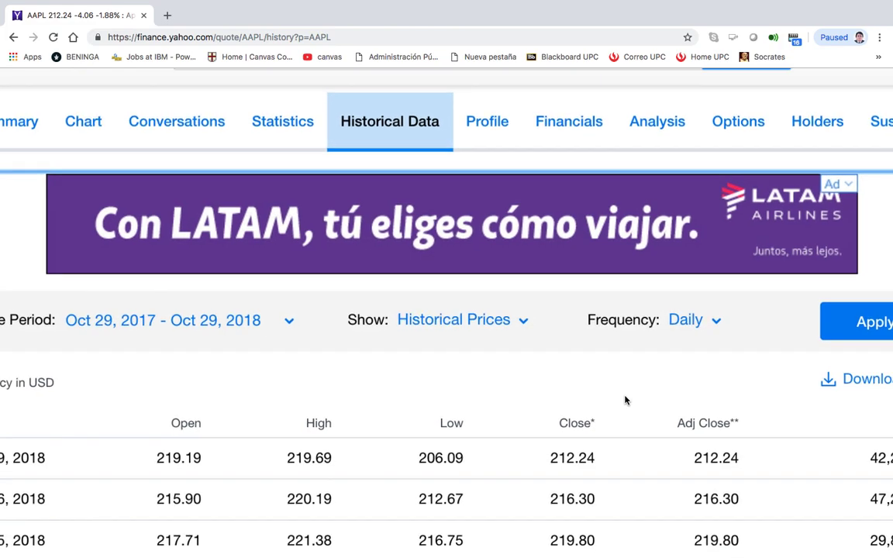
pyautogui.scroll(3, 626, 401)
pyautogui.hscroll(5, 625, 400)
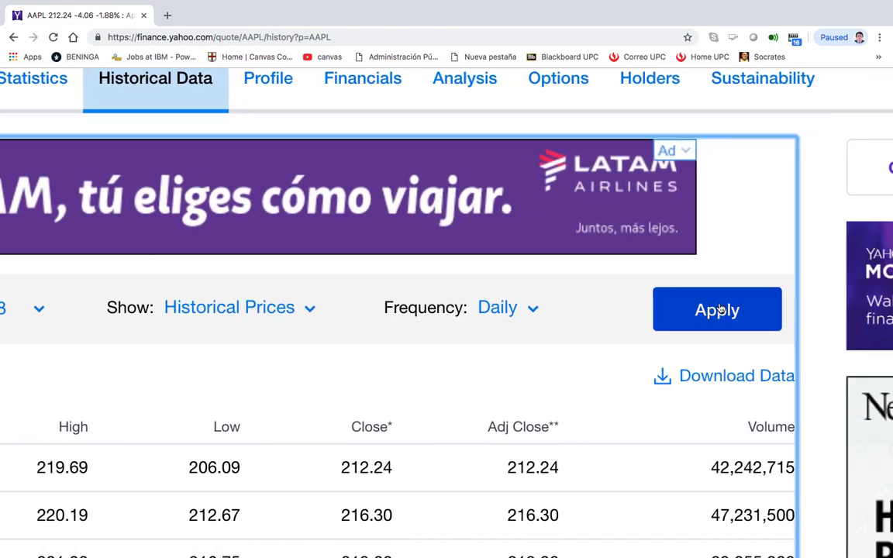
pyautogui.click(719, 312)
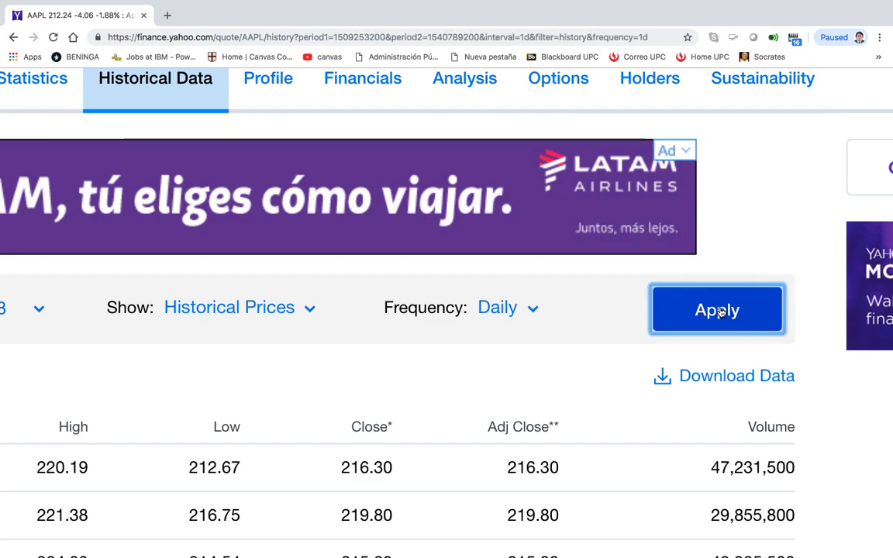
# - Download Apple's historical data as AAPL in comma-separated values format to the Downloads folder
pyautogui.scroll(-5, 485, 479)
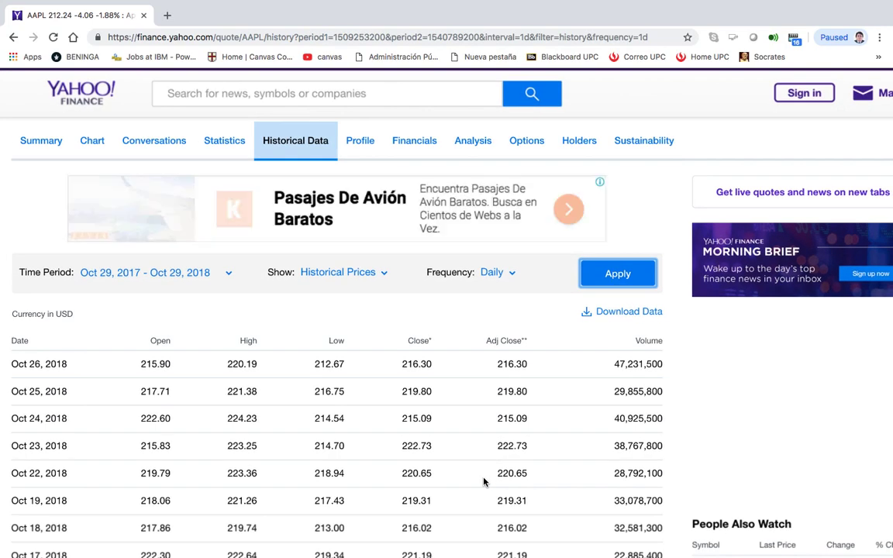
pyautogui.scroll(-1, 484, 481)
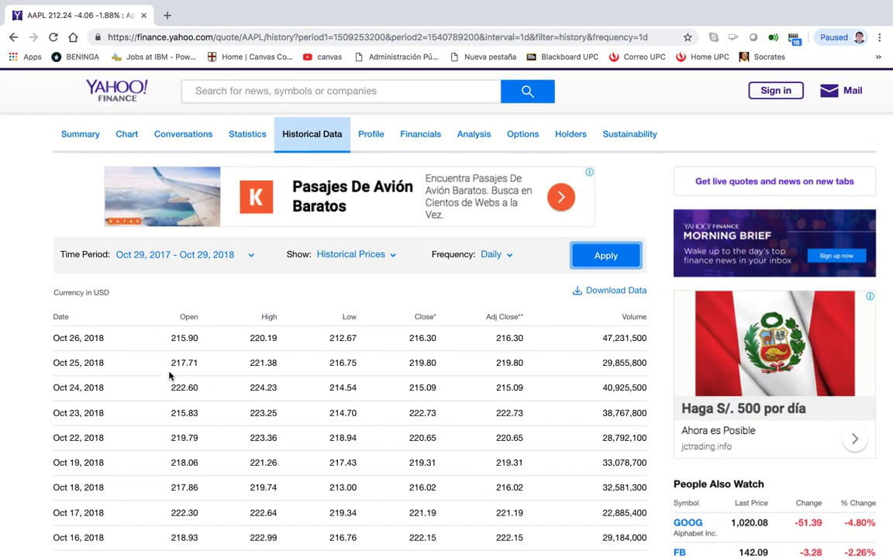
pyautogui.scroll(3, 95, 339)
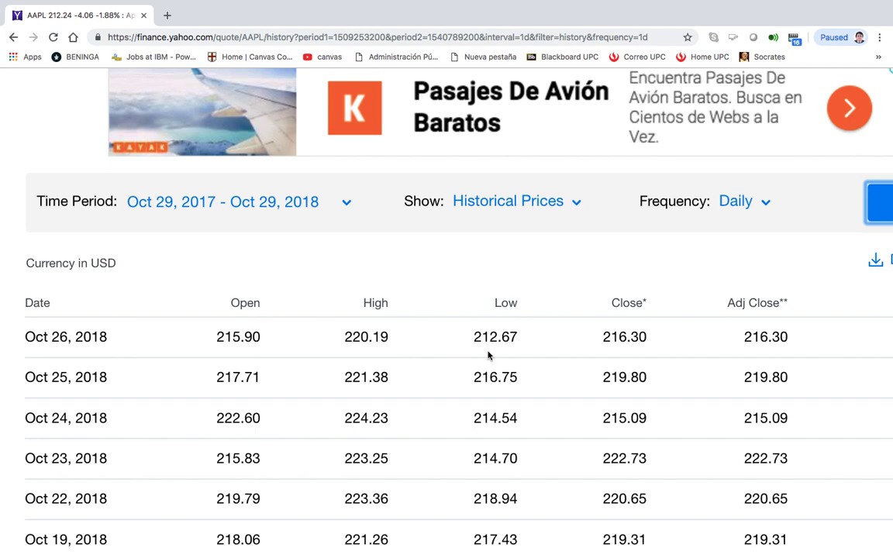
pyautogui.hscroll(5, 717, 338)
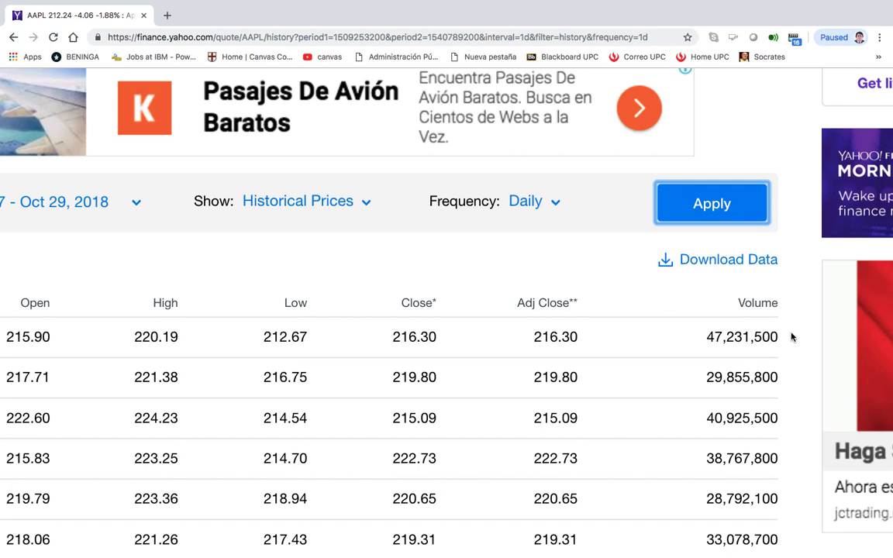
pyautogui.click(751, 266)
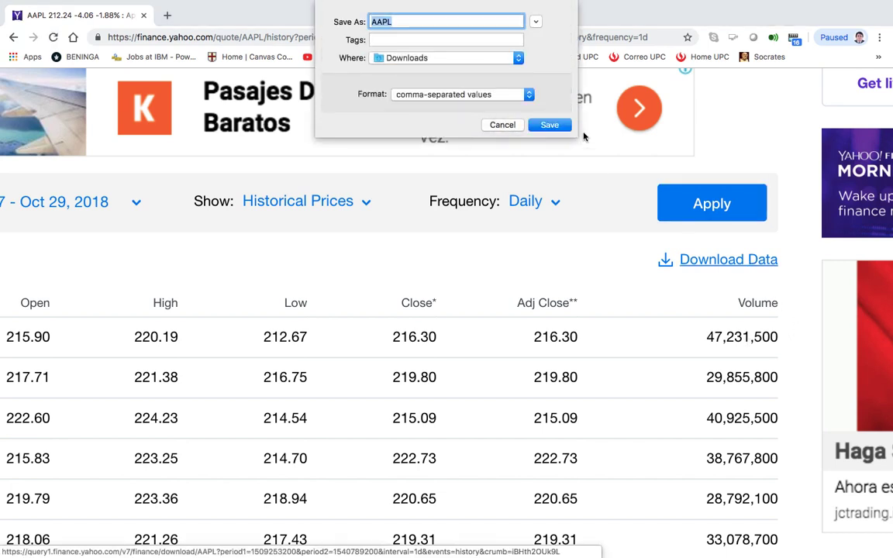
pyautogui.click(530, 96)
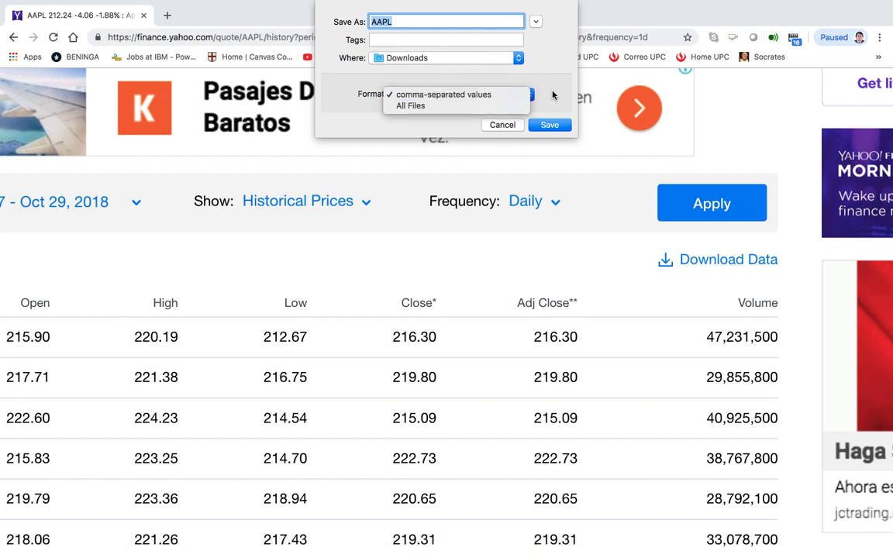
pyautogui.click(530, 96)
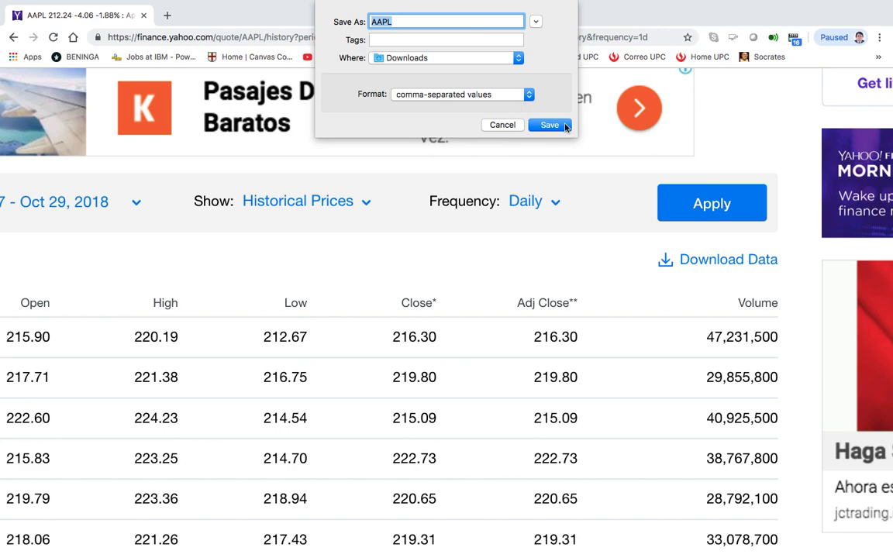
pyautogui.click(550, 124)
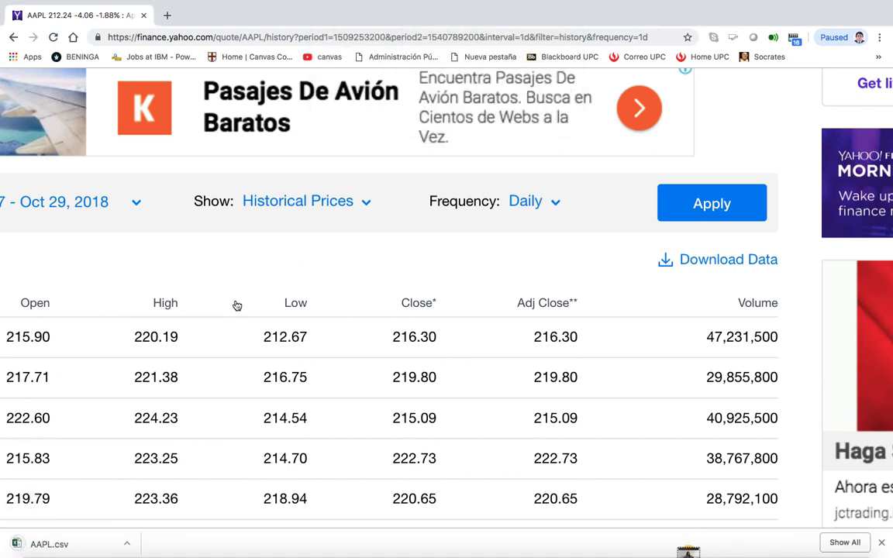
# - Open the downloaded AAPL.csv file in Excel and show its first rows enlarged
pyautogui.click(52, 545)
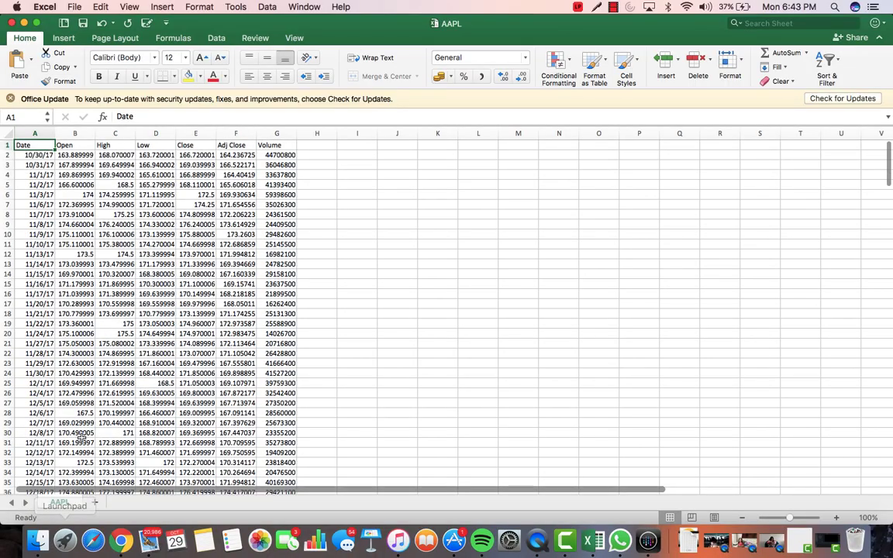
pyautogui.scroll(5, 122, 217)
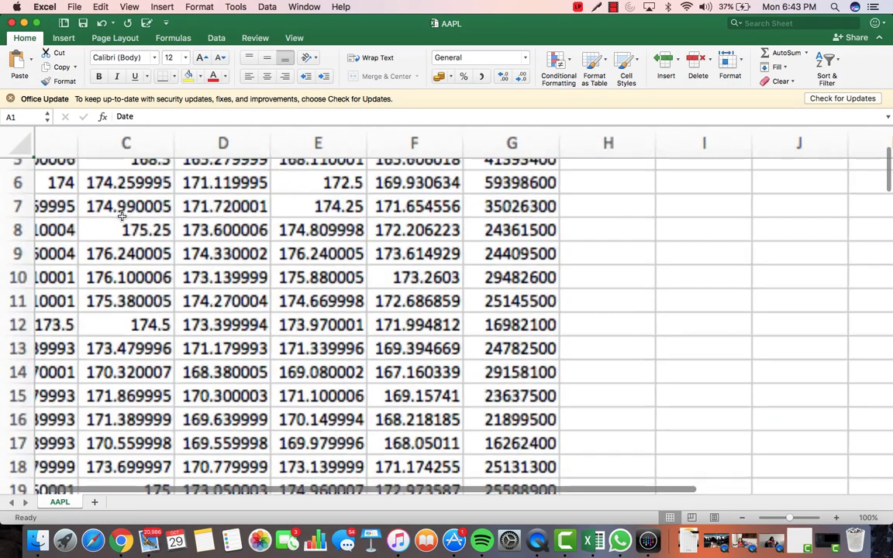
pyautogui.scroll(4, 122, 217)
pyautogui.hscroll(-4, 122, 217)
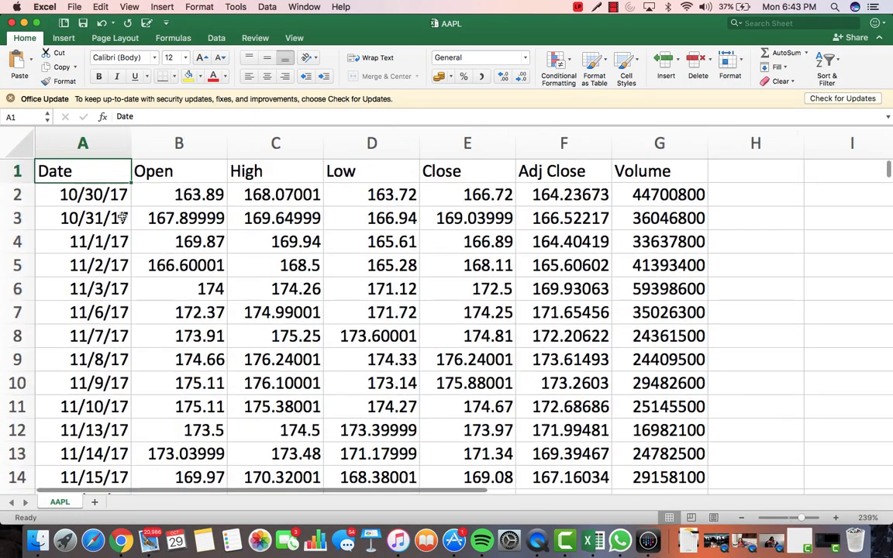
# - Format the prices in cells B2:F6 with the comma number style and three decimal places
pyautogui.click(203, 196)
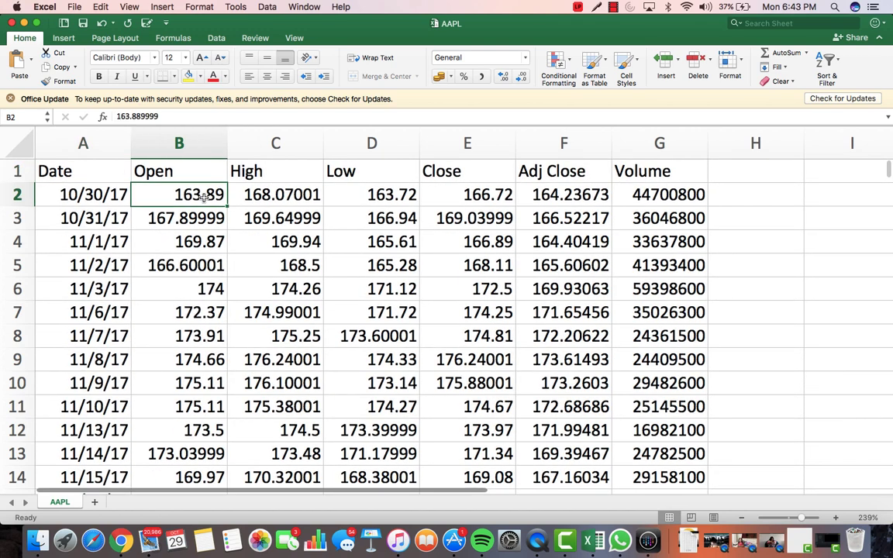
pyautogui.hotkey('shift', 'Right')
pyautogui.hotkey('shift', 'Right')
pyautogui.hotkey('shift', 'Right')
pyautogui.hotkey('shift', 'Right')
pyautogui.hotkey('shift', 'Right')
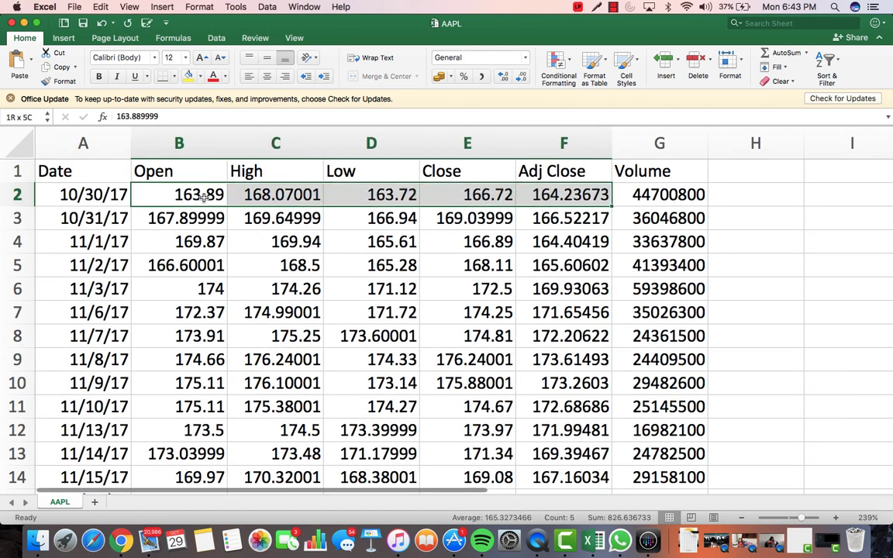
pyautogui.hotkey('shift', 'Left')
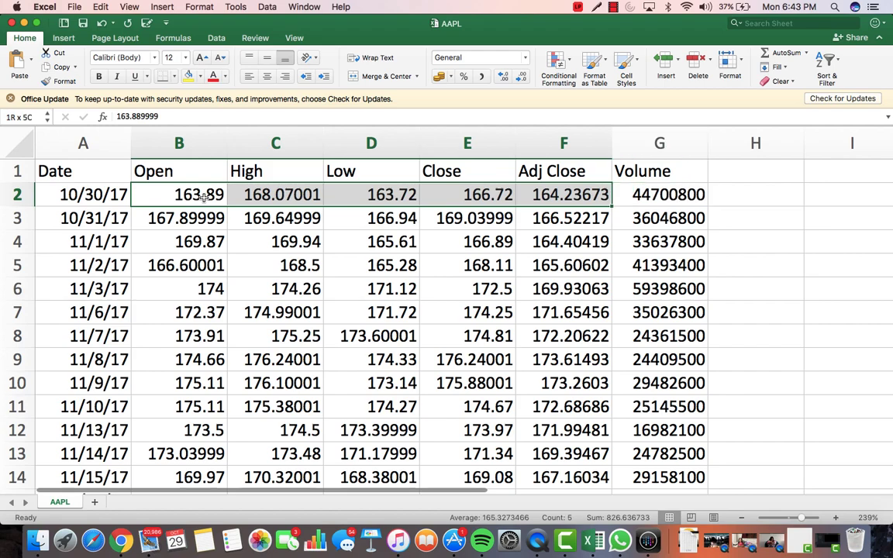
pyautogui.hotkey('ctrl', 'Down')
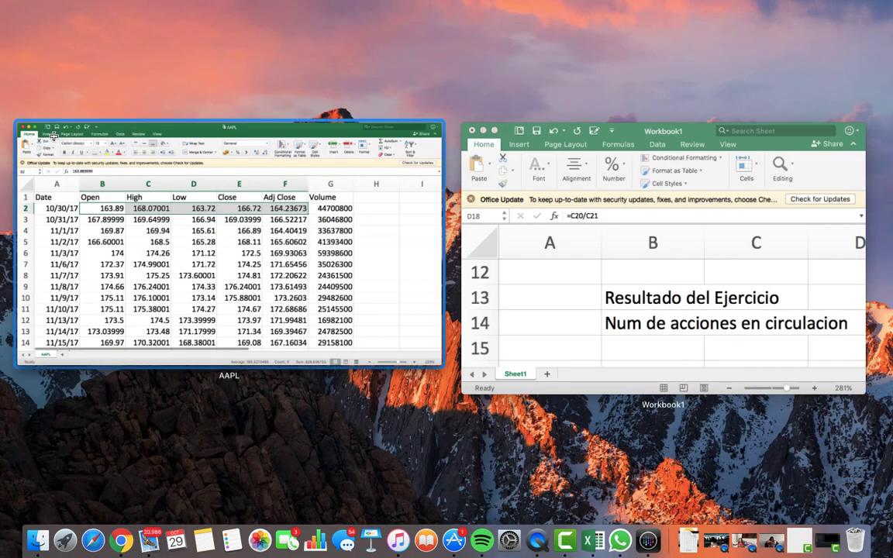
pyautogui.click(176, 196)
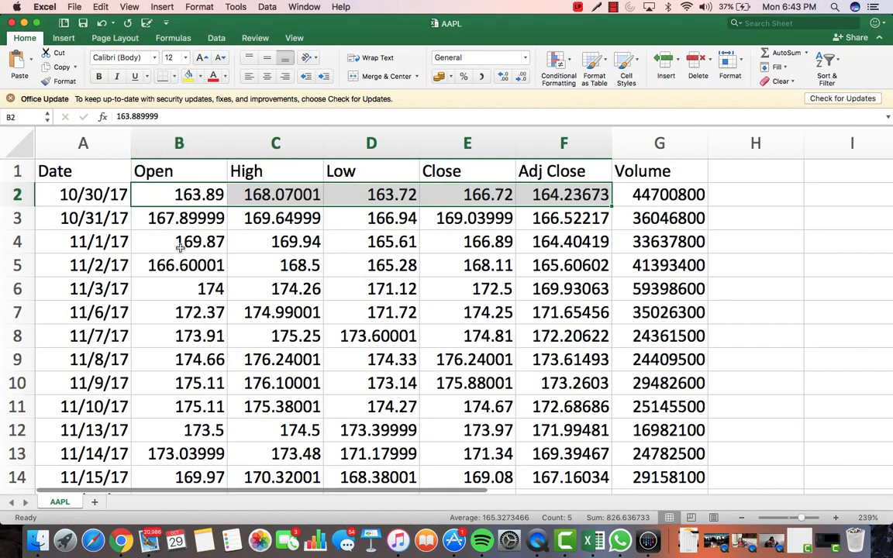
pyautogui.hotkey('shift', 'Down')
pyautogui.hotkey('shift', 'Down')
pyautogui.hotkey('shift', 'Down')
pyautogui.hotkey('shift', 'Down')
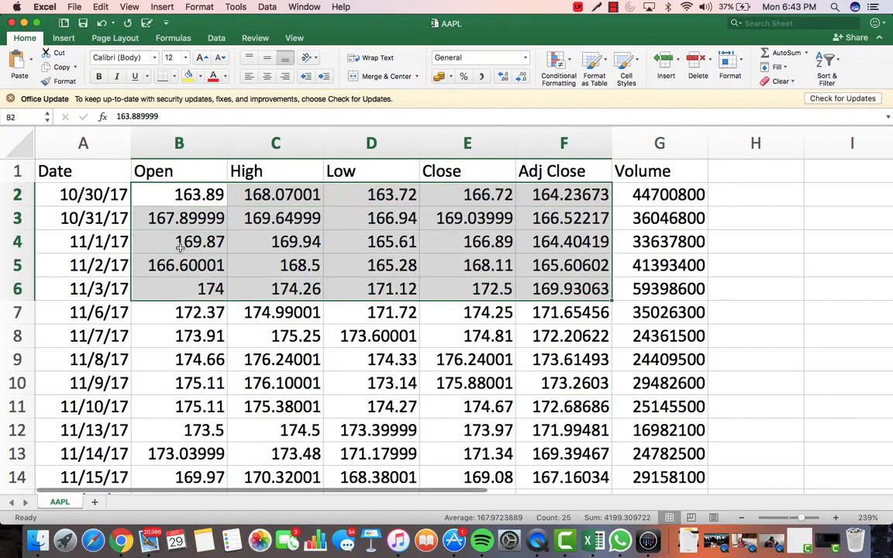
pyautogui.click(481, 76)
pyautogui.click(506, 79)
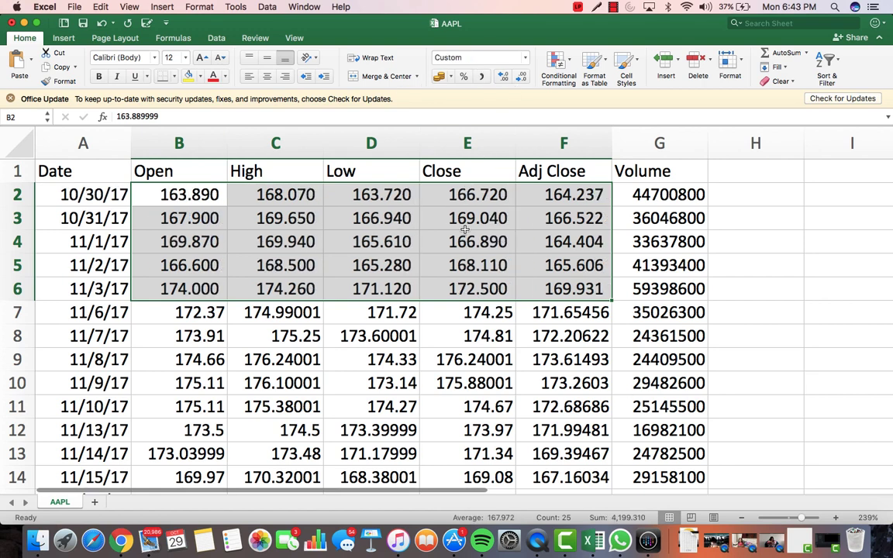
pyautogui.click(425, 310)
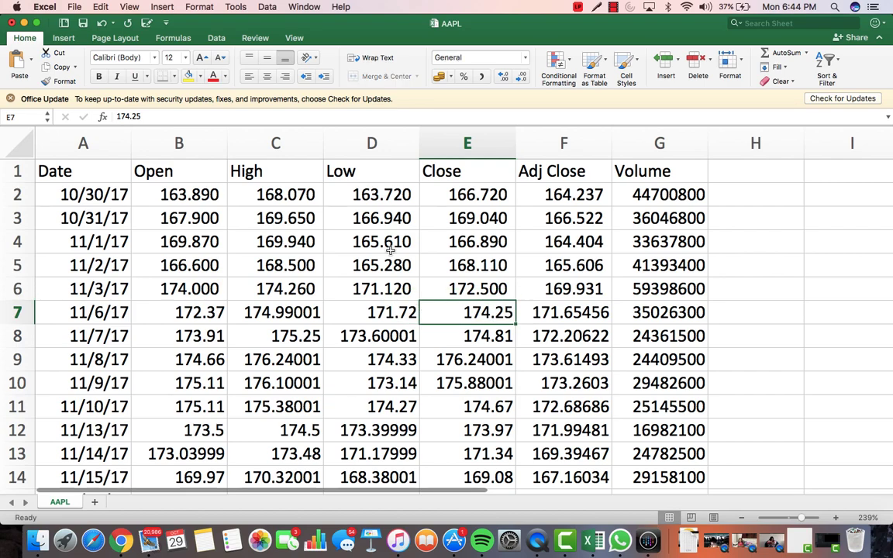
# - Delete the Open, High and Low columns from the AAPL sheet
pyautogui.scroll(3, 390, 246)
pyautogui.scroll(2, 391, 247)
pyautogui.hscroll(-3, 391, 246)
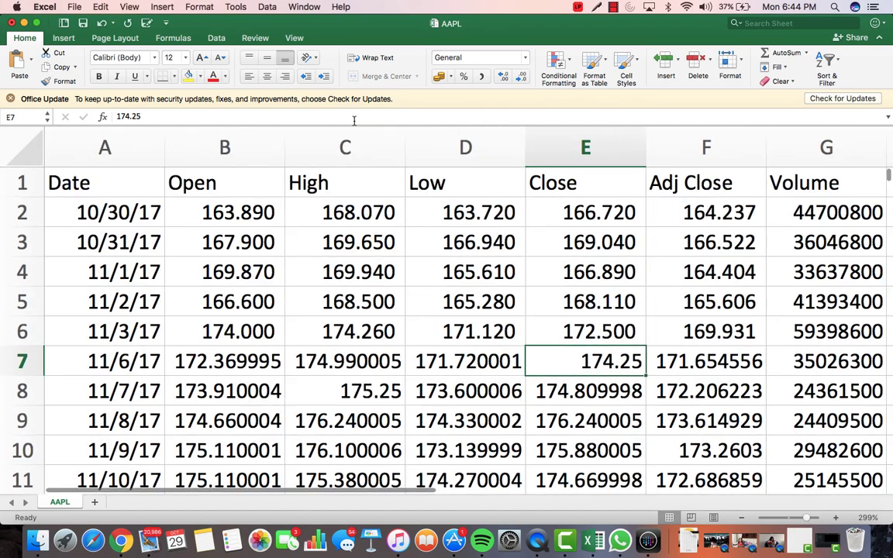
pyautogui.click(543, 211)
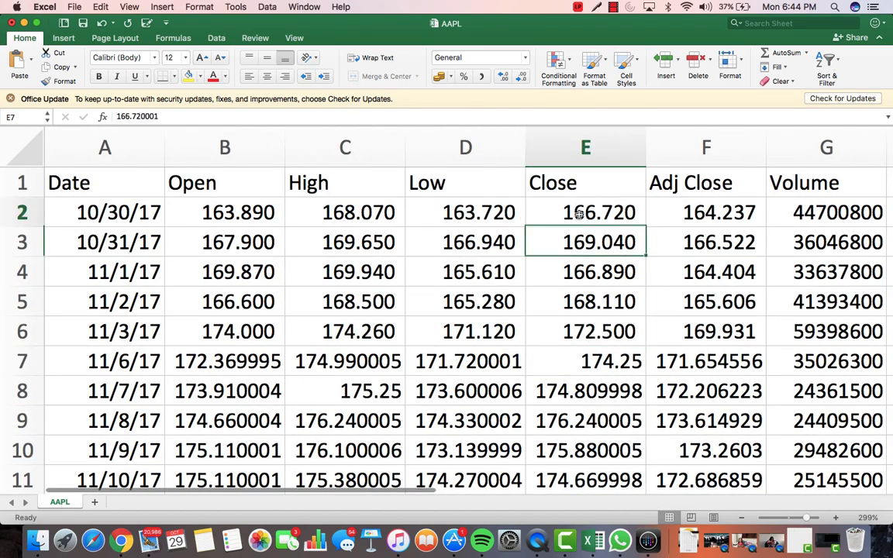
pyautogui.moveTo(229, 152); pyautogui.dragTo(418, 193)
pyautogui.rightClick(373, 247)
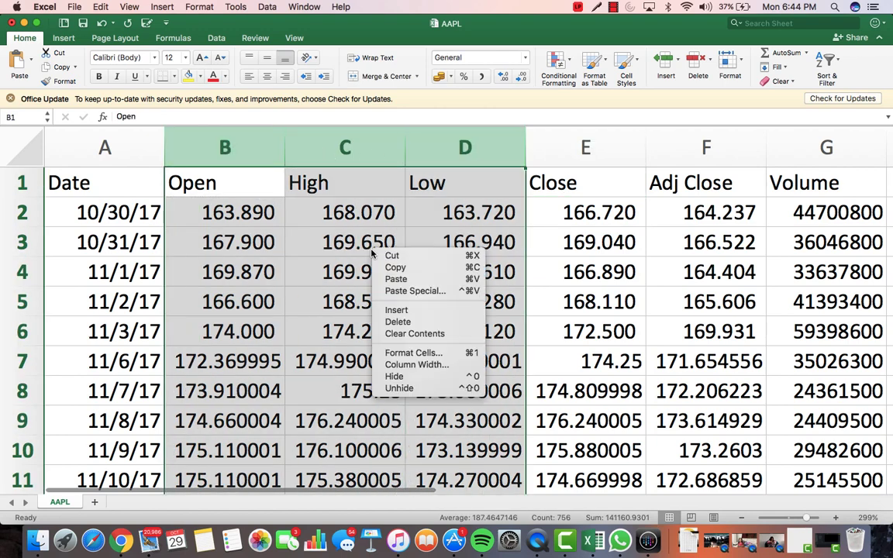
pyautogui.click(405, 323)
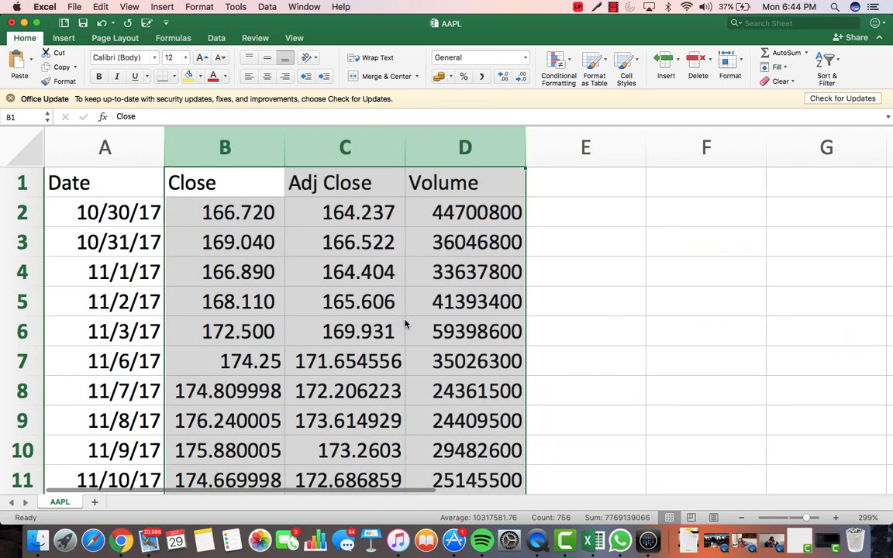
# - Delete the Adj Close and Volume columns from the AAPL sheet
pyautogui.moveTo(370, 147); pyautogui.dragTo(435, 150)
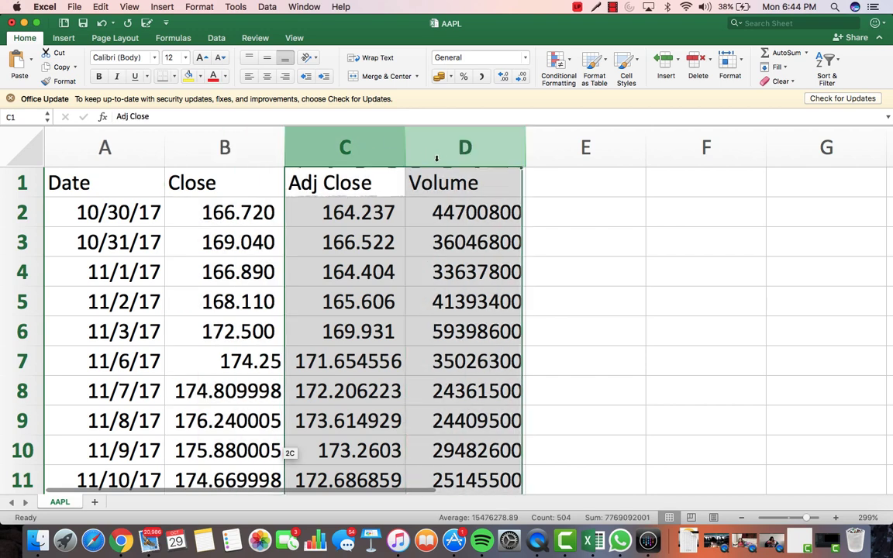
pyautogui.rightClick(417, 236)
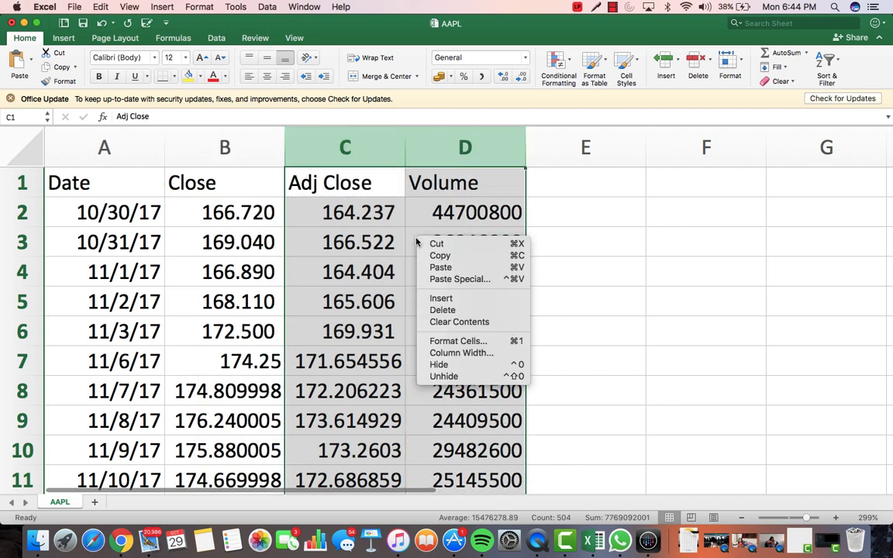
pyautogui.click(453, 312)
# - Format the whole Close column with the comma number style
pyautogui.click(260, 149)
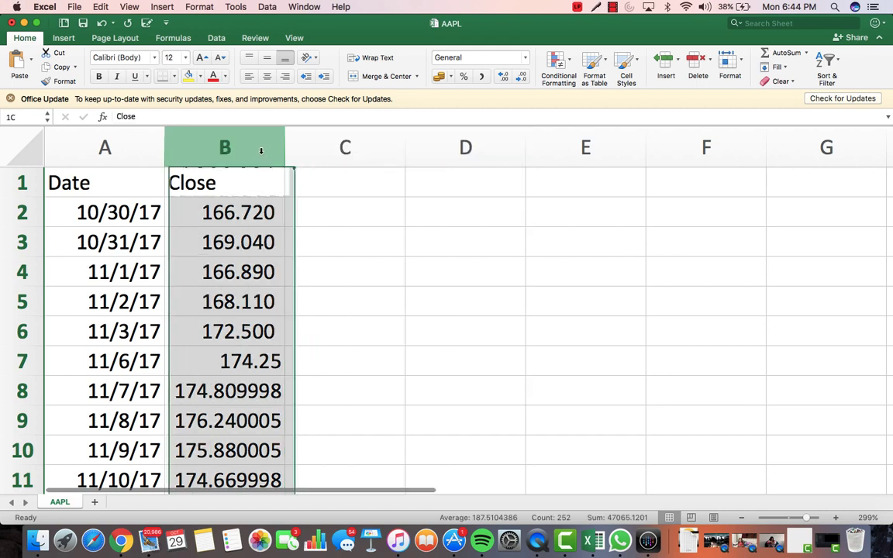
pyautogui.click(439, 76)
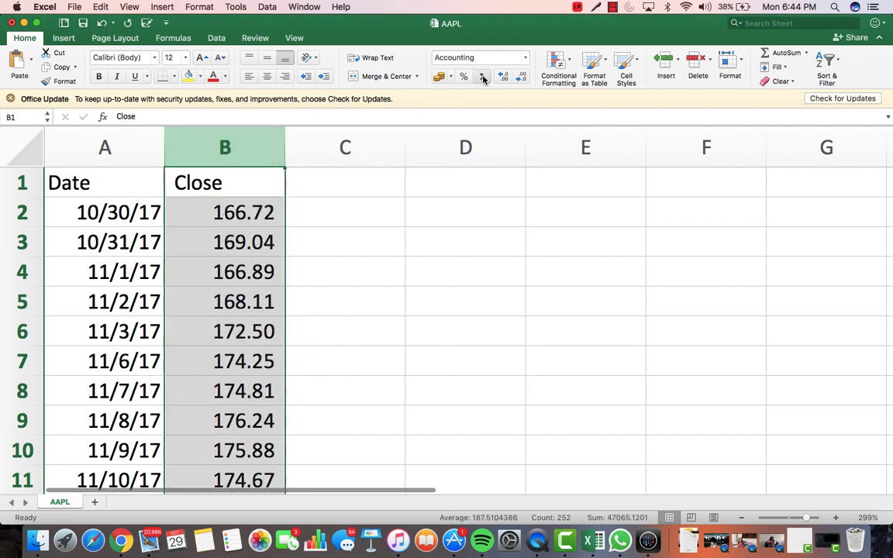
pyautogui.click(279, 256)
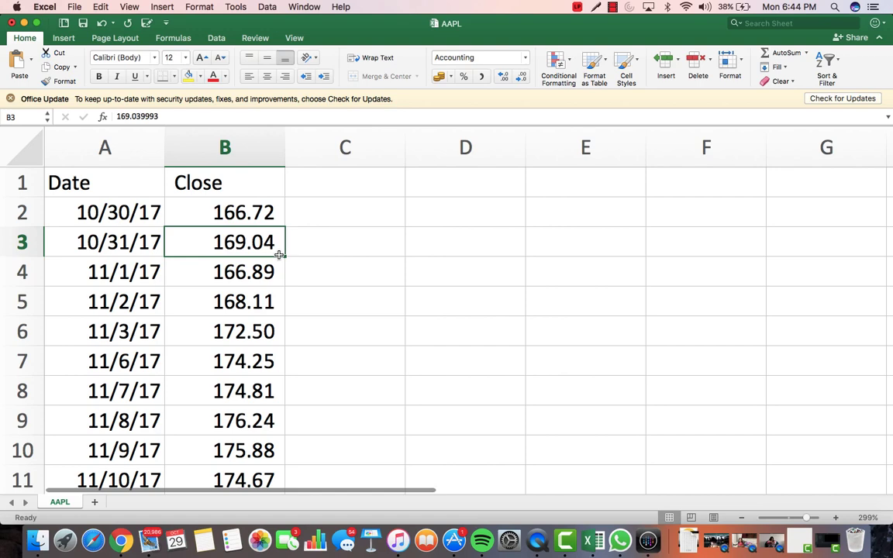
# - Switch to Chrome and examine the available Show and Frequency options for Apple's historical data, keeping Historical Prices and Daily
pyautogui.press('super+Tab')
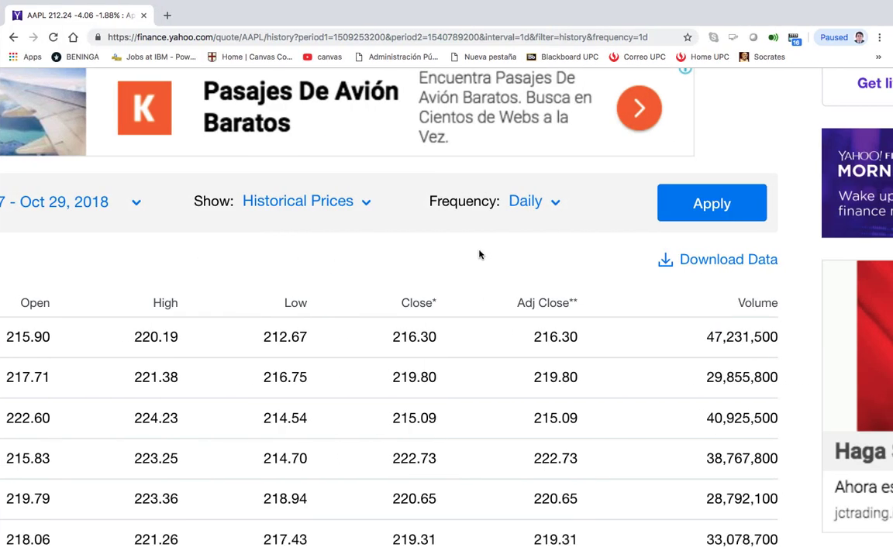
pyautogui.press('super+minus')
pyautogui.press('super+minus')
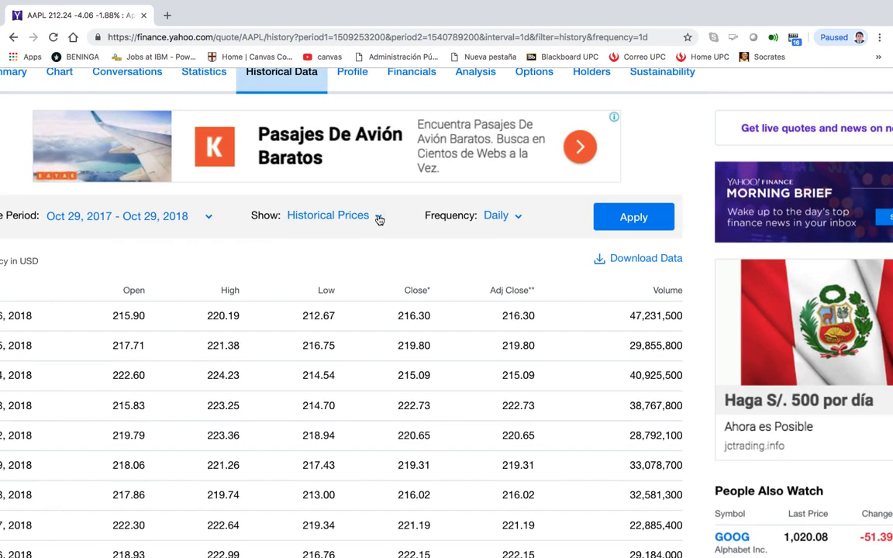
pyautogui.click(379, 218)
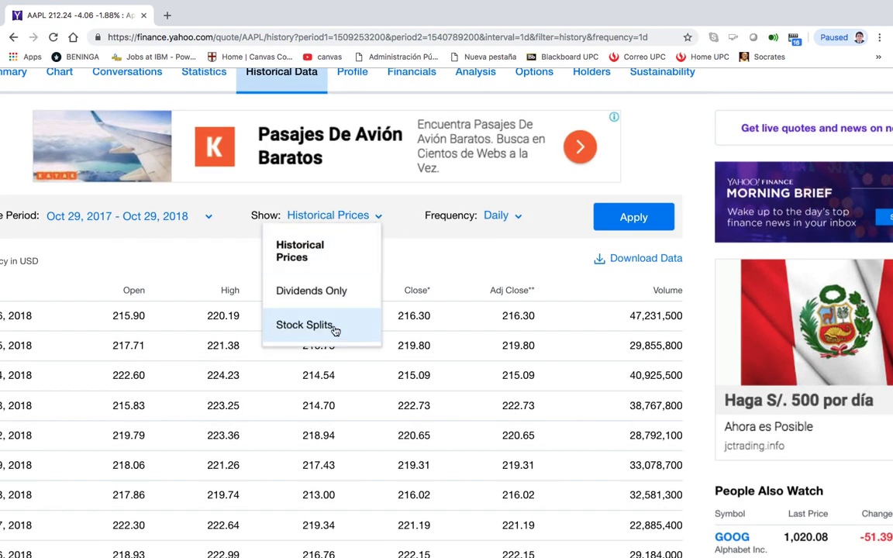
pyautogui.click(225, 257)
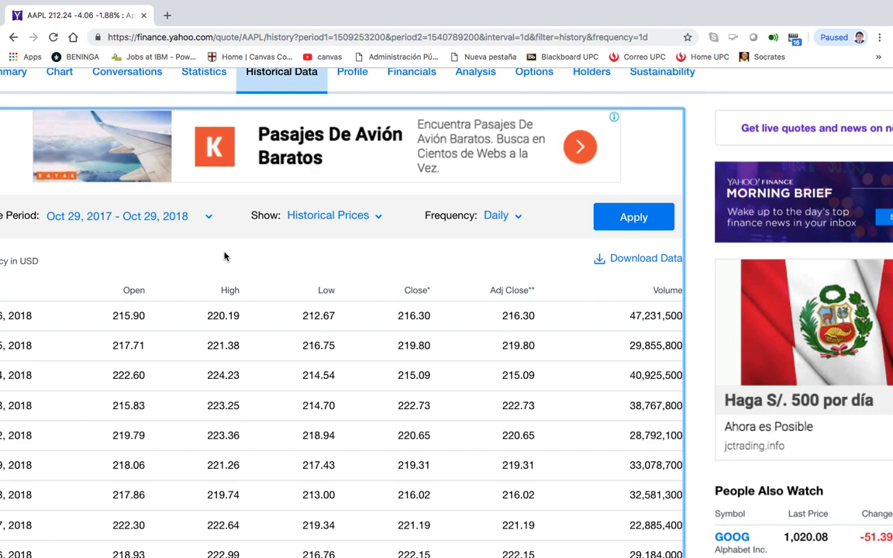
pyautogui.hscroll(-5, 225, 257)
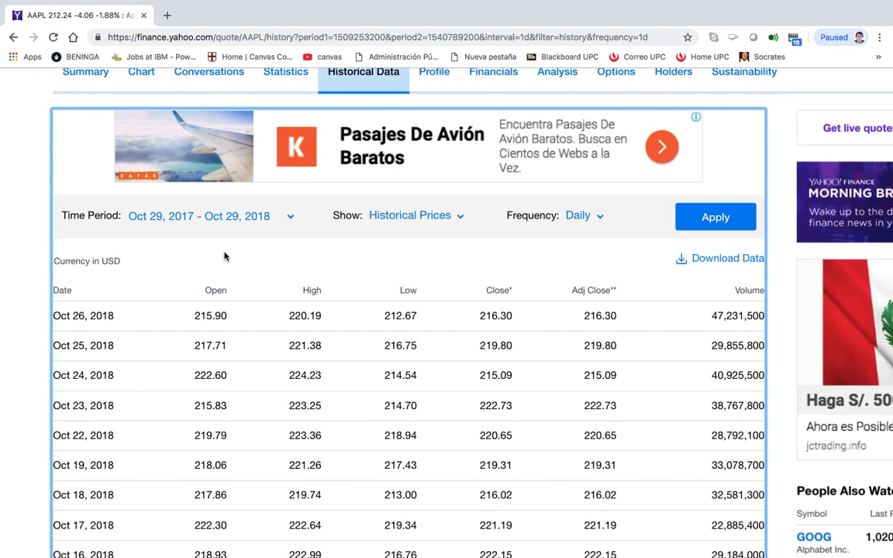
pyautogui.scroll(2, 225, 257)
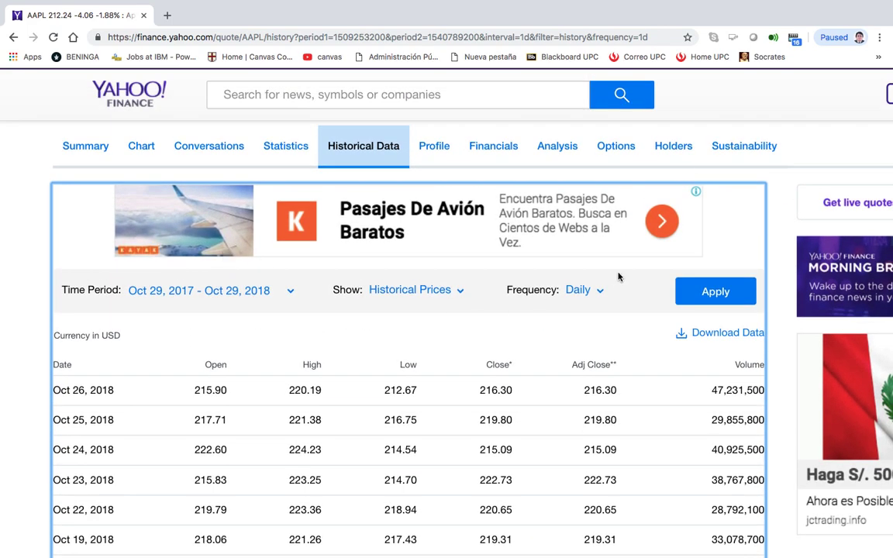
pyautogui.click(599, 293)
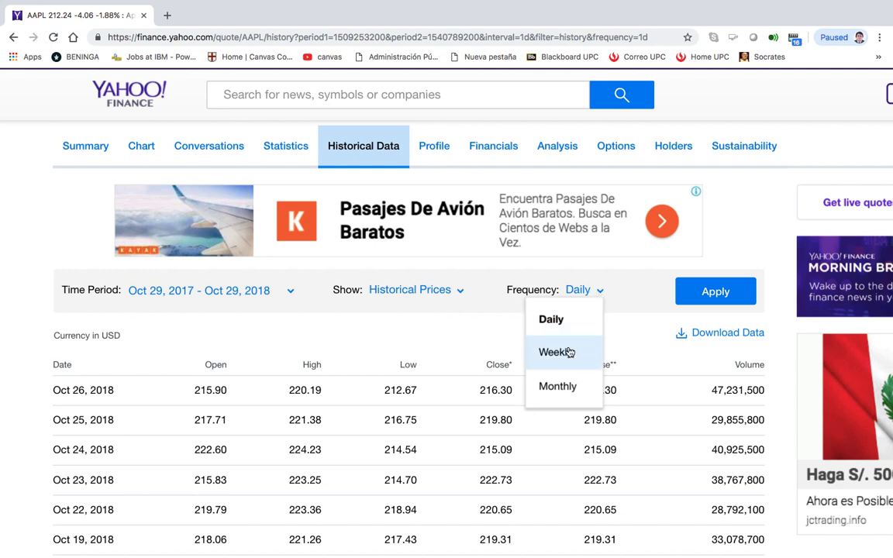
pyautogui.click(446, 337)
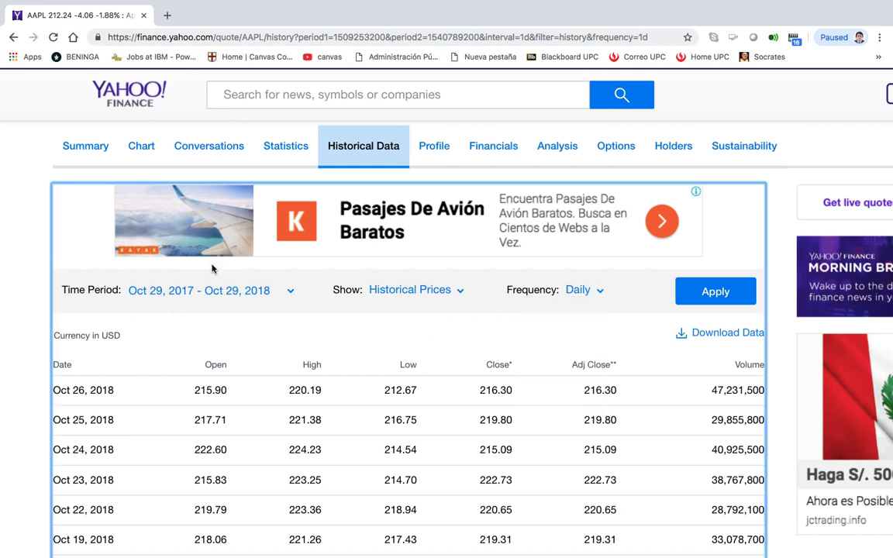
# - Open Apple's Statistics page on Yahoo Finance and examine the Trailing P/E entry under Valuation Measures at an enlarged view
pyautogui.click(296, 150)
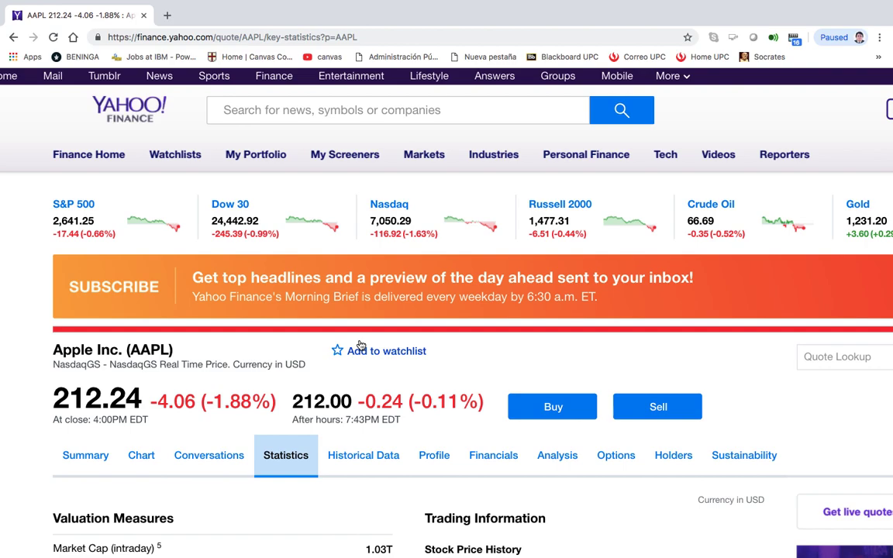
pyautogui.scroll(-5, 359, 345)
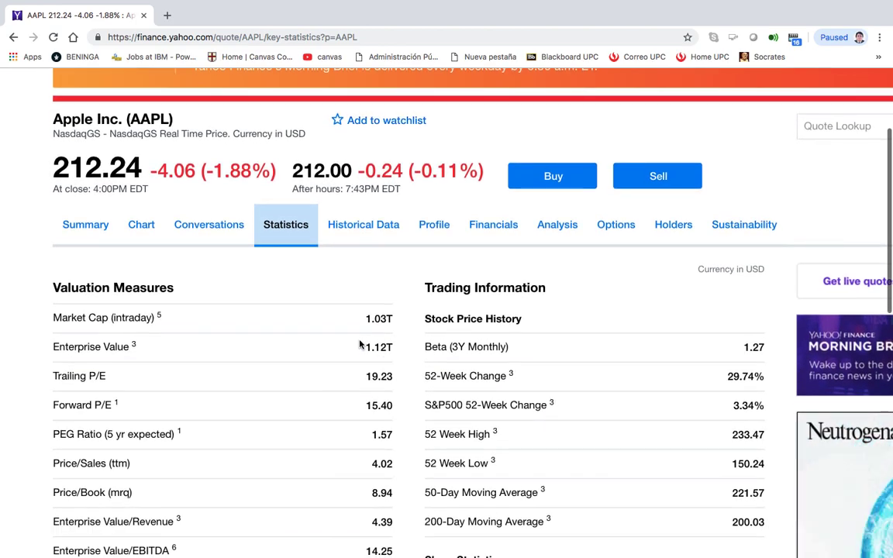
pyautogui.hscroll(-1, 360, 345)
pyautogui.keyDown('ctrl'); pyautogui.scroll(3, 360, 345); pyautogui.keyUp('ctrl')
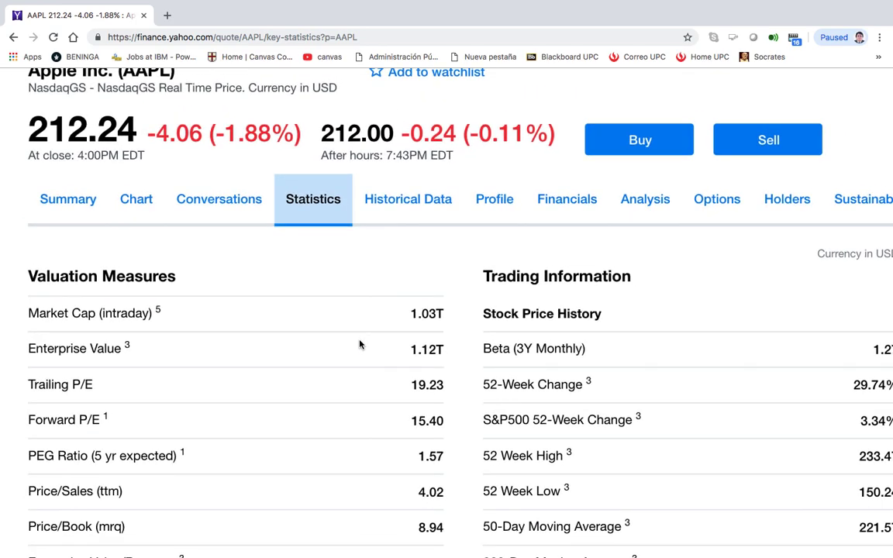
pyautogui.scroll(-2, 360, 345)
pyautogui.keyDown('ctrl'); pyautogui.scroll(1, 359, 345); pyautogui.keyUp('ctrl')
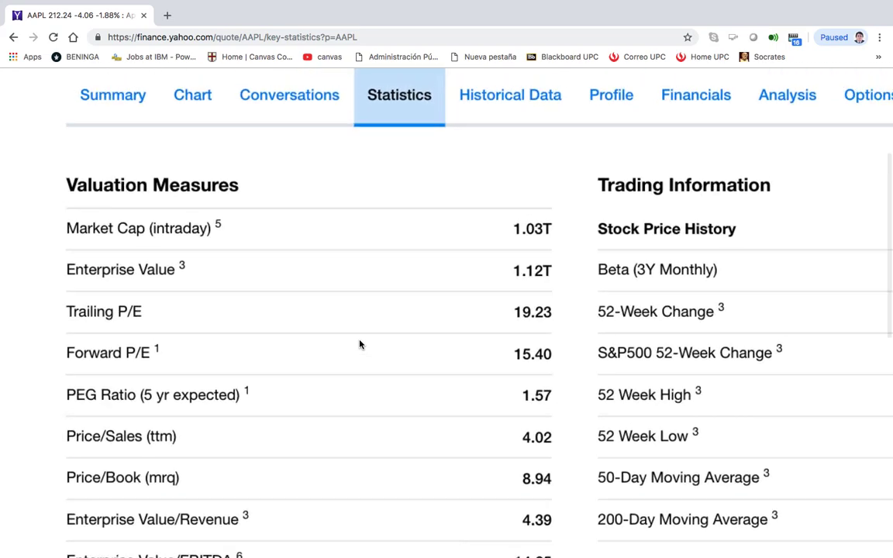
pyautogui.hscroll(-1, 360, 345)
pyautogui.keyDown('ctrl'); pyautogui.scroll(2, 360, 345); pyautogui.keyUp('ctrl')
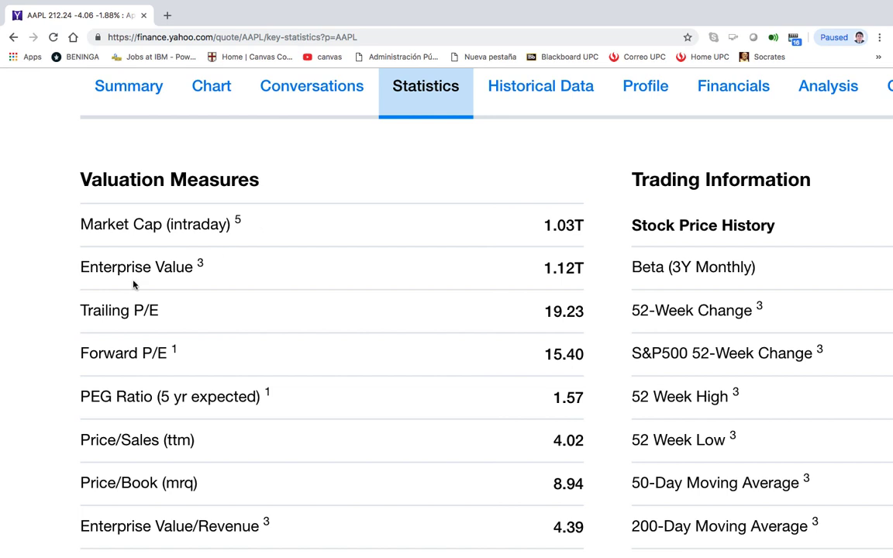
pyautogui.moveTo(80, 317); pyautogui.dragTo(165, 310)
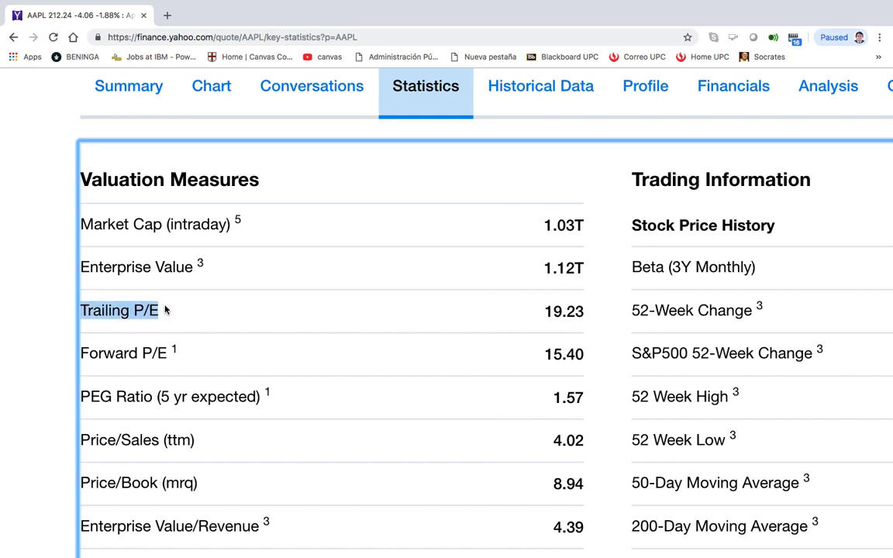
pyautogui.click(71, 328)
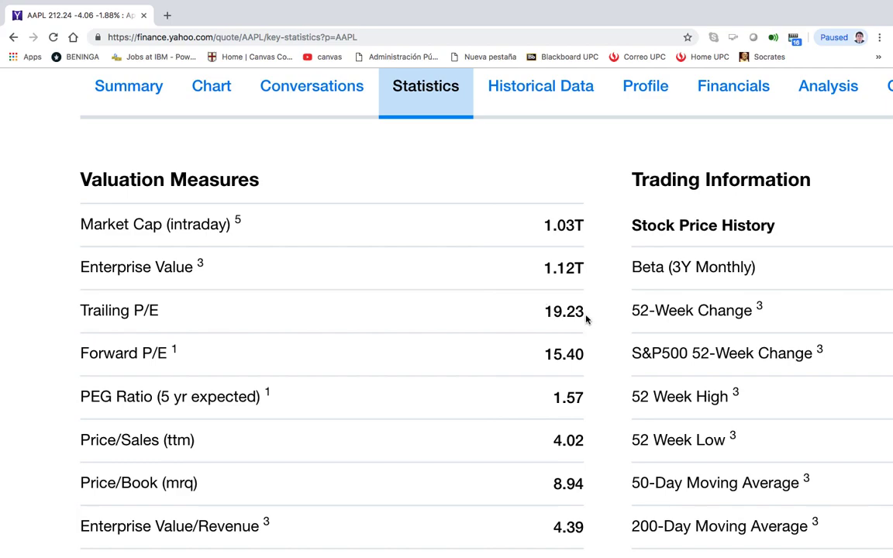
# - Examine Apple's enlarged valuation multiples, from Trailing P/E and Forward P/E through Price/Book to Enterprise Value/EBITDA
pyautogui.scroll(2, 551, 326)
pyautogui.scroll(-1, 551, 327)
pyautogui.hscroll(-1, 551, 326)
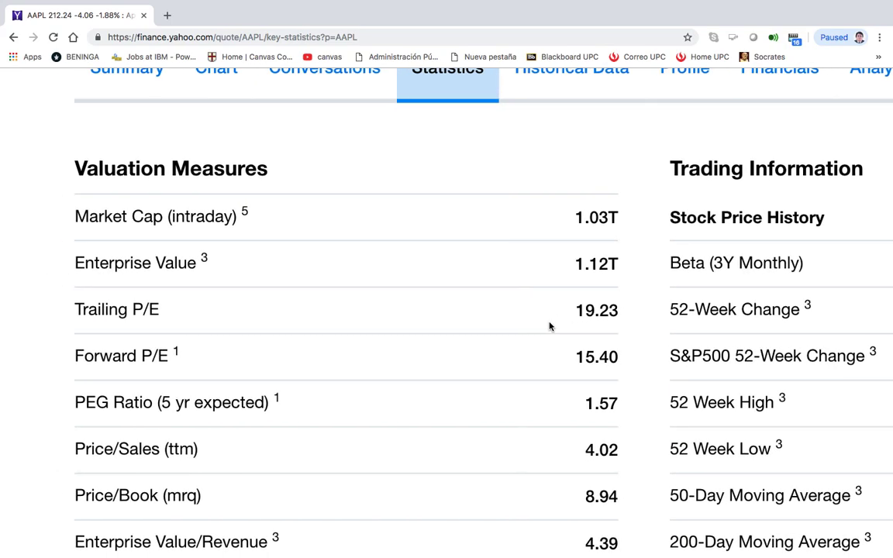
pyautogui.scroll(3, 549, 326)
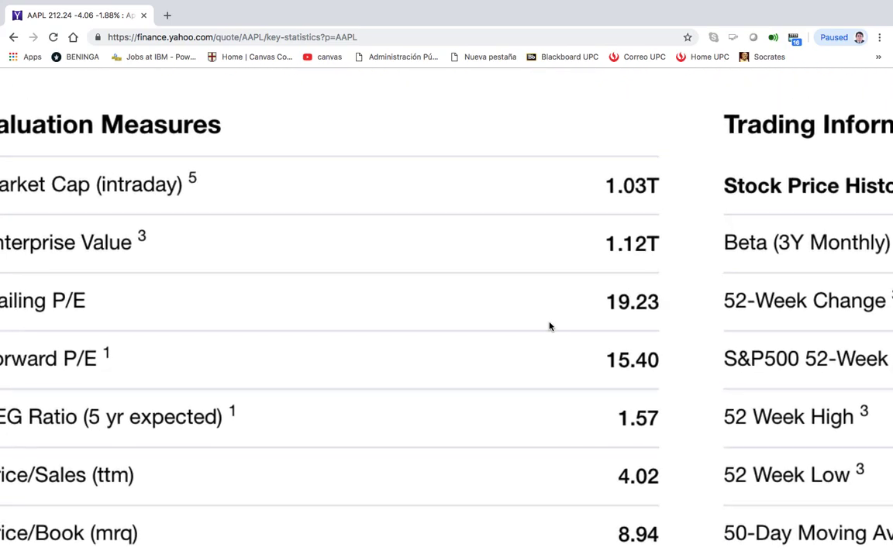
pyautogui.hscroll(-2, 550, 326)
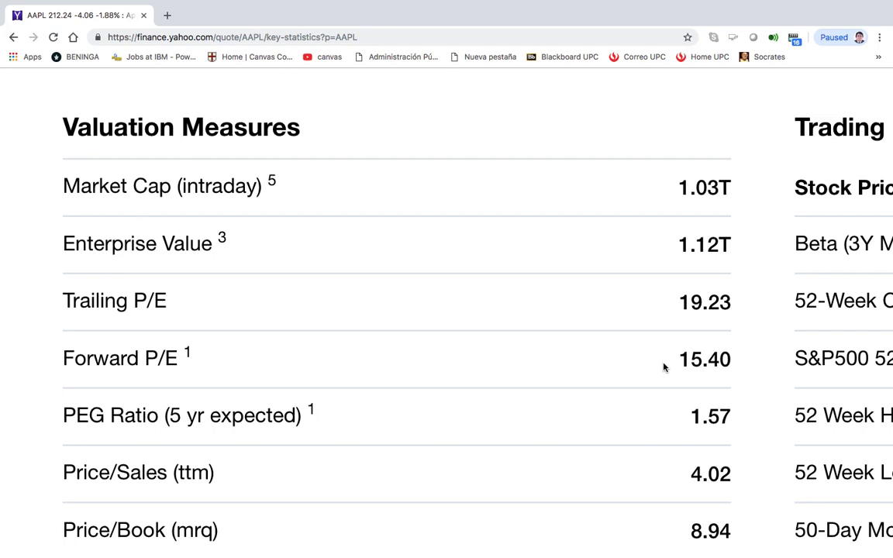
pyautogui.scroll(-2, 664, 368)
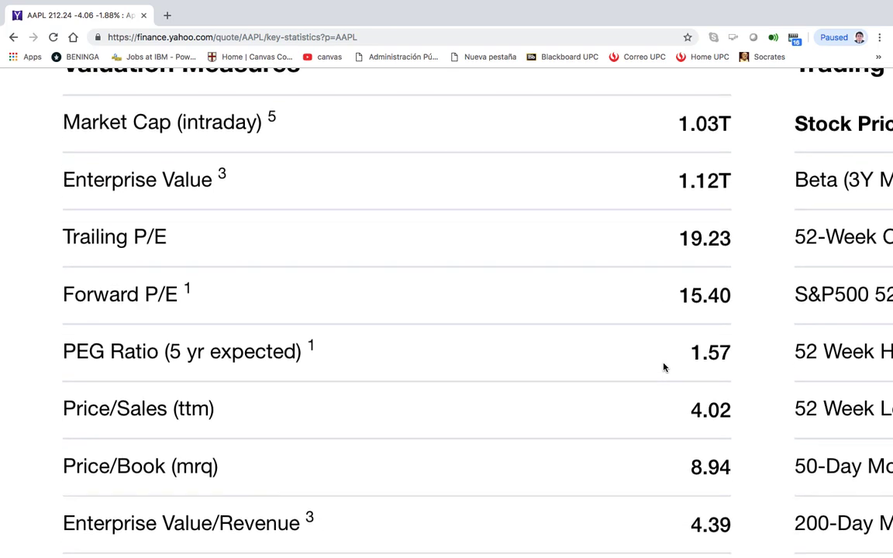
pyautogui.scroll(-3, 664, 368)
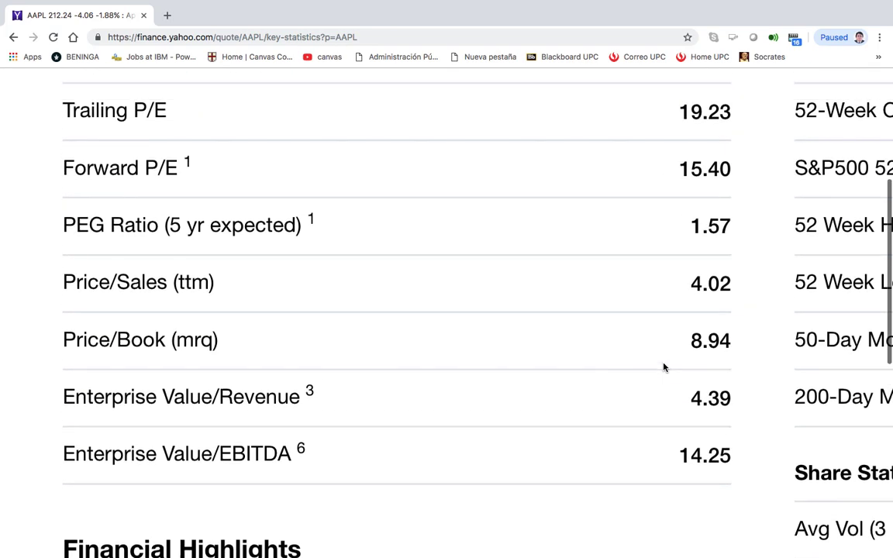
pyautogui.scroll(3, 664, 368)
pyautogui.scroll(1, 664, 368)
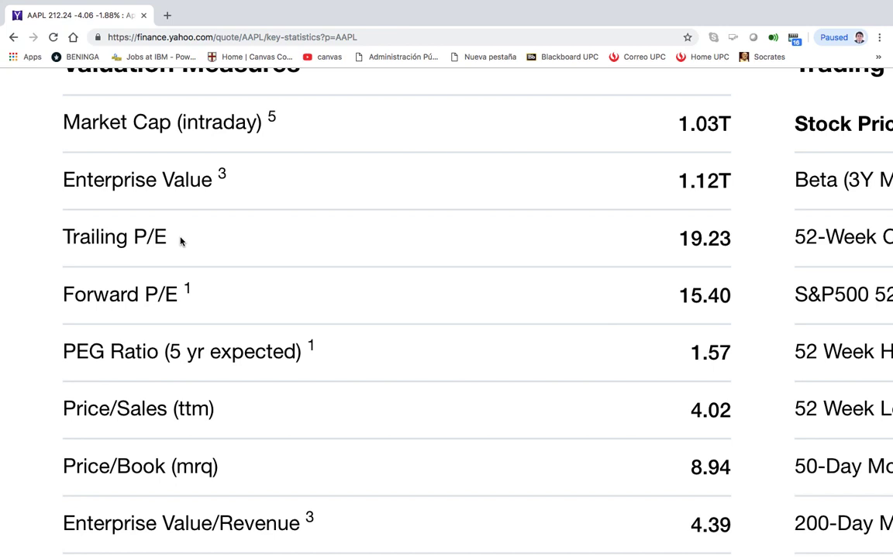
# - Examine Apple's Financial Highlights, including profitability, management effectiveness, income statement and balance sheet figures, alongside its dividend statistics
pyautogui.scroll(-8, 180, 241)
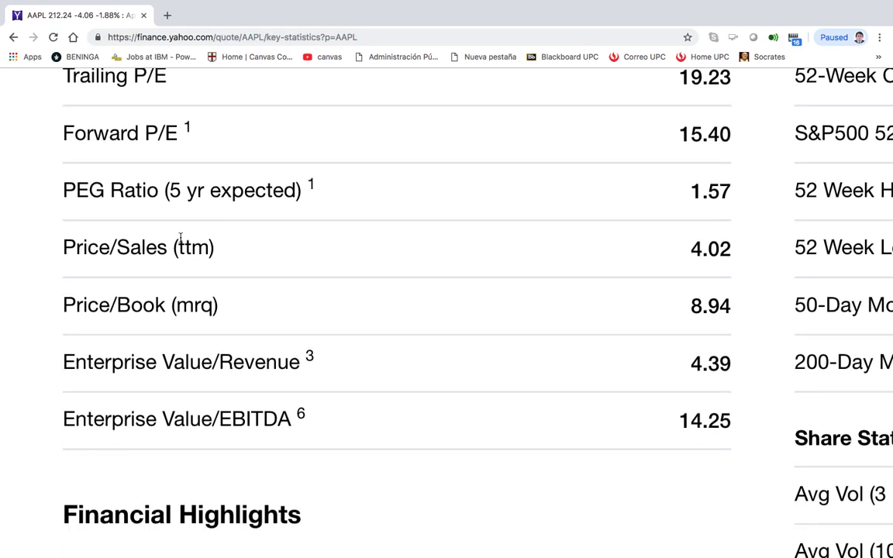
pyautogui.scroll(-6, 180, 237)
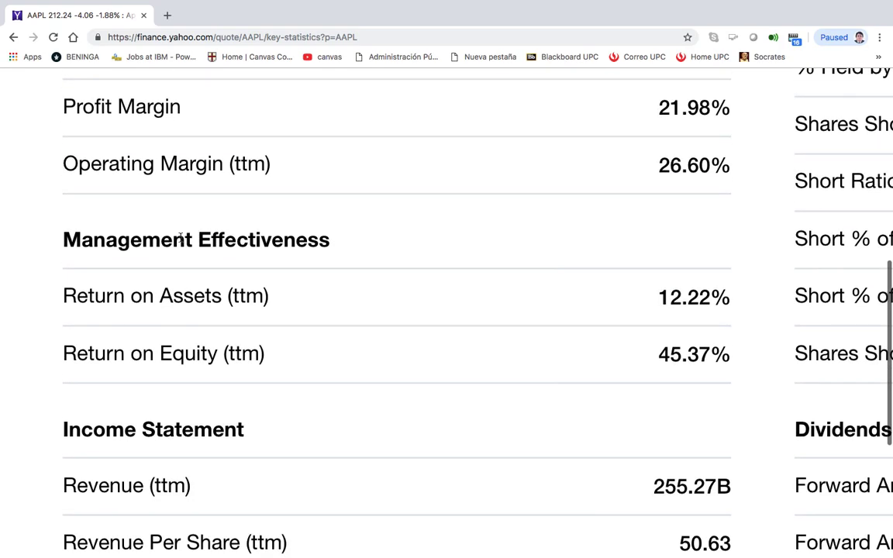
pyautogui.press('super+minus')
pyautogui.press('super+minus')
pyautogui.scroll(5, 180, 241)
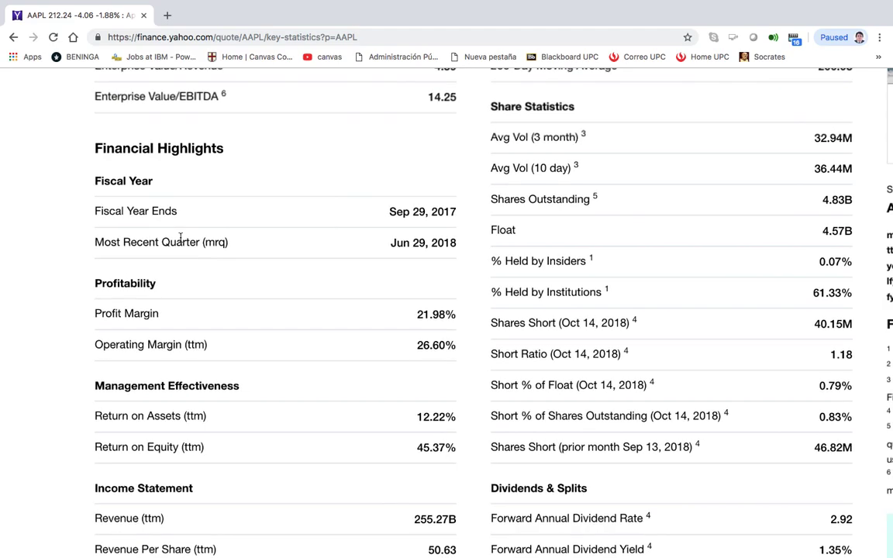
pyautogui.scroll(1, 179, 241)
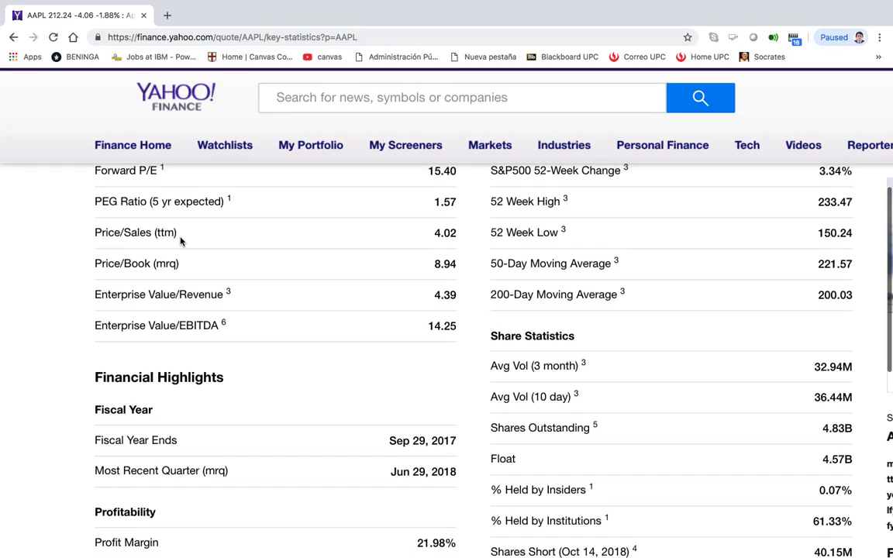
pyautogui.scroll(-10, 180, 241)
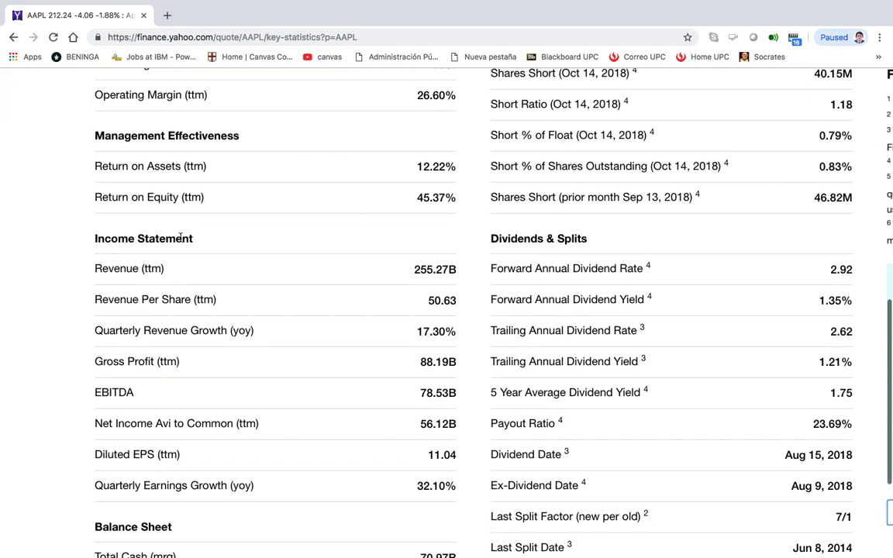
pyautogui.scroll(-4, 180, 242)
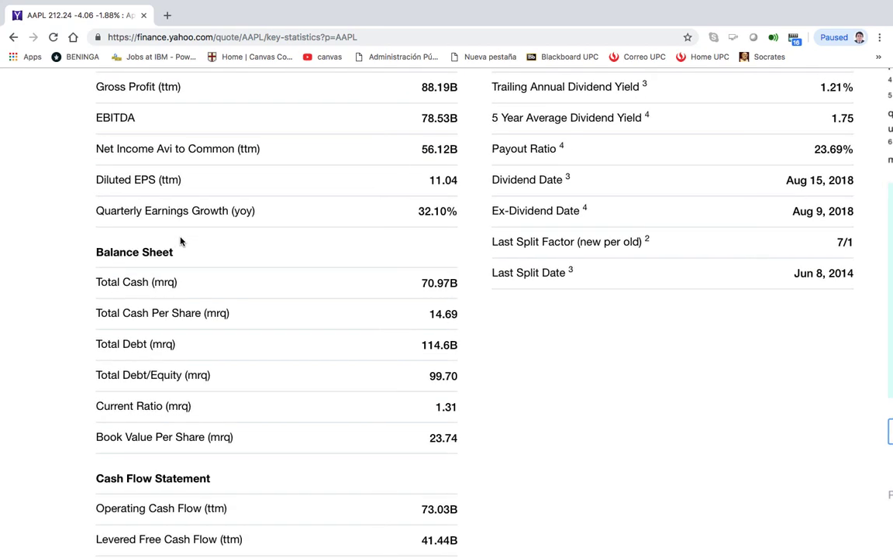
pyautogui.hscroll(-2, 180, 242)
pyautogui.hscroll(2, 180, 242)
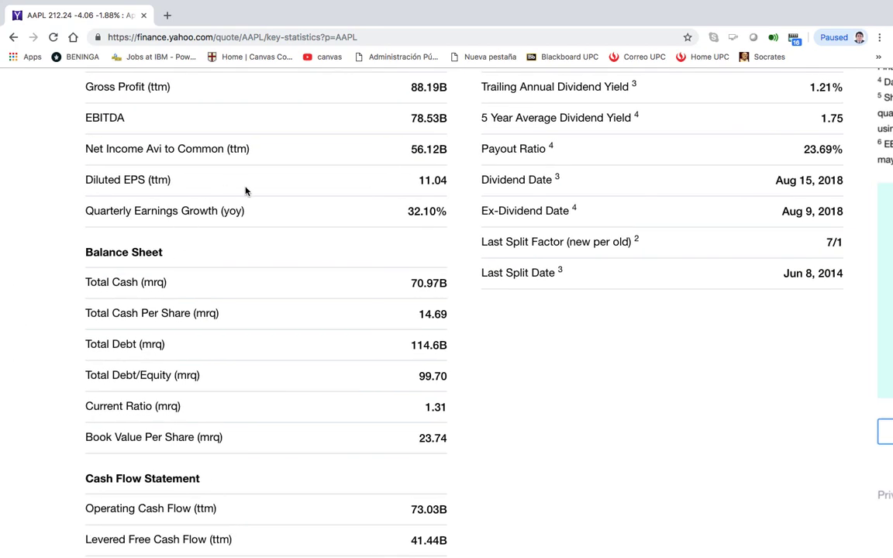
pyautogui.scroll(3, 265, 258)
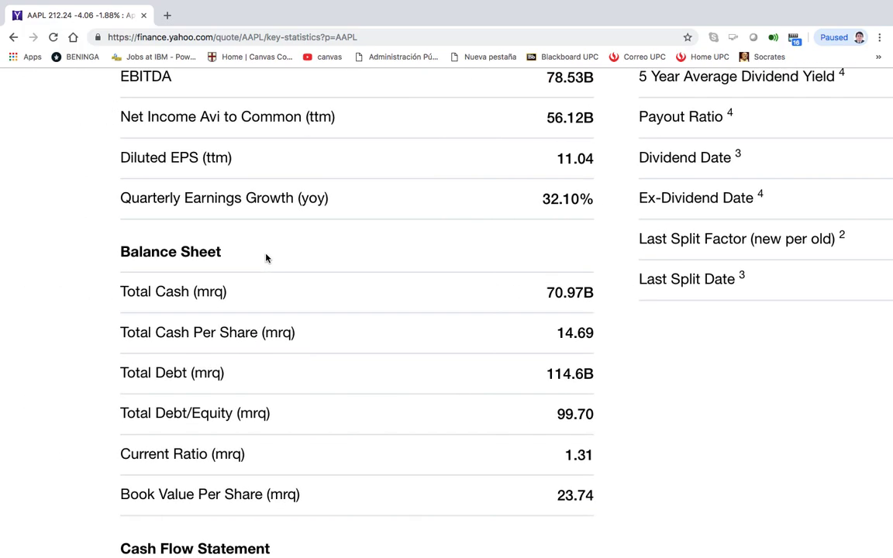
pyautogui.scroll(10, 265, 258)
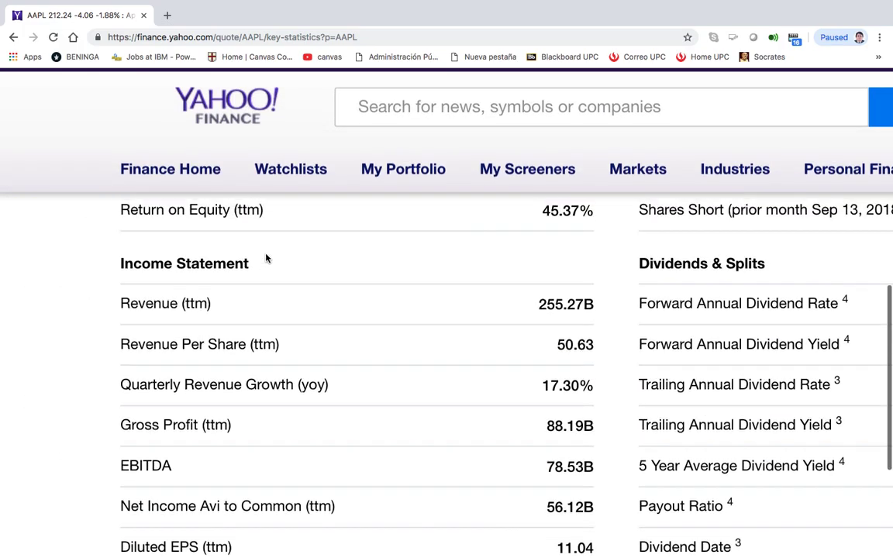
# - Return to Apple's Valuation Measures and examine the multiples from Market Cap and Forward P/E through Enterprise Value/EBITDA
pyautogui.scroll(14, 265, 258)
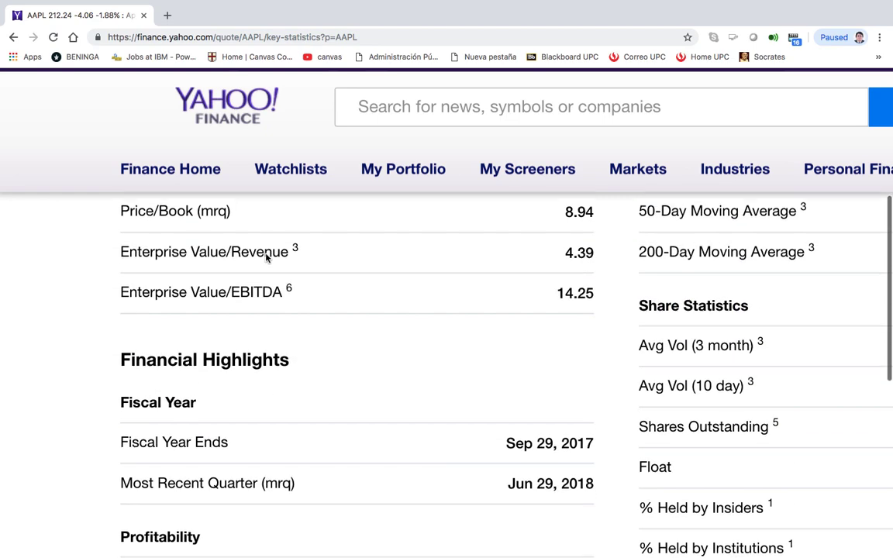
pyautogui.scroll(4, 265, 257)
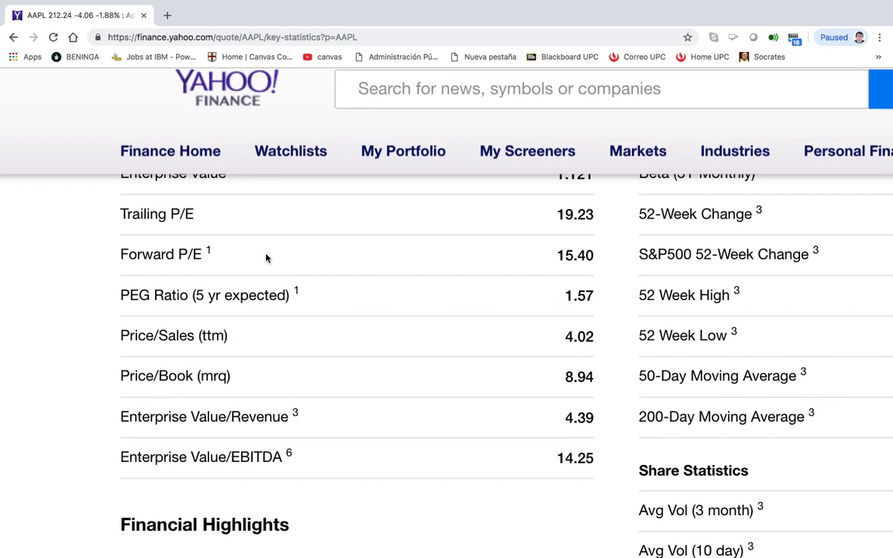
pyautogui.scroll(3, 265, 258)
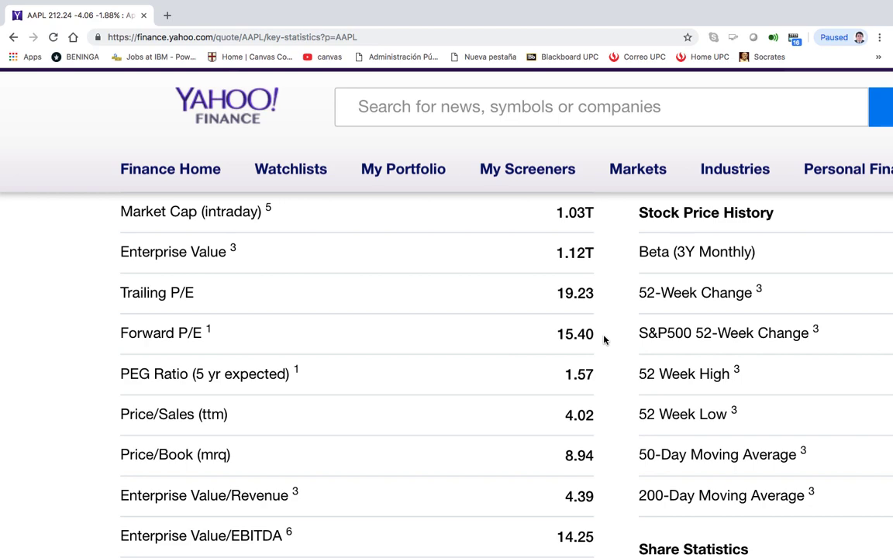
pyautogui.hscroll(1, 359, 381)
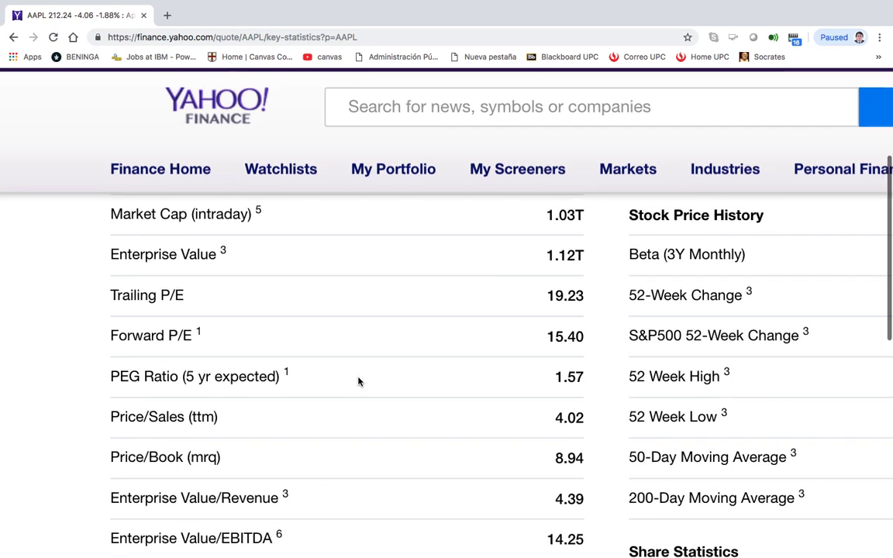
pyautogui.scroll(-1, 359, 381)
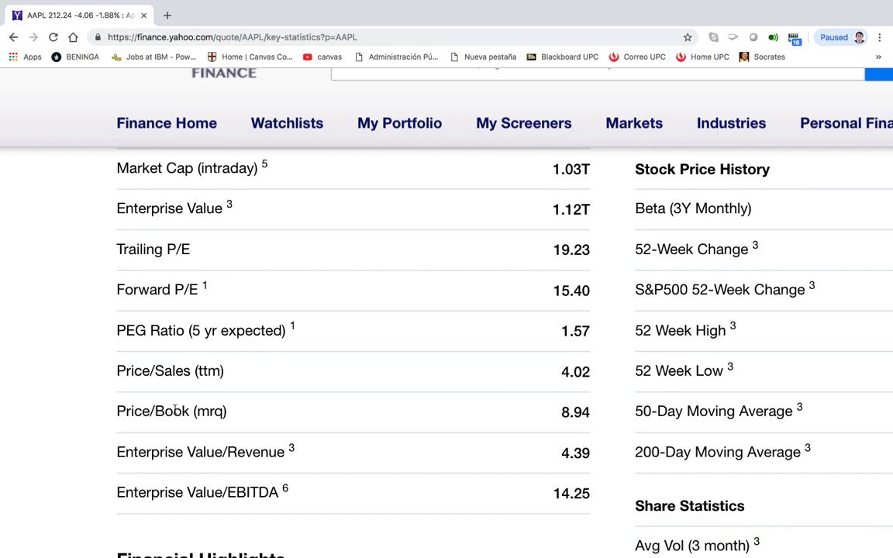
# - Find Book Value Per Share (mrq) in Apple's Balance Sheet section and briefly highlight its figure
pyautogui.scroll(-5, 175, 411)
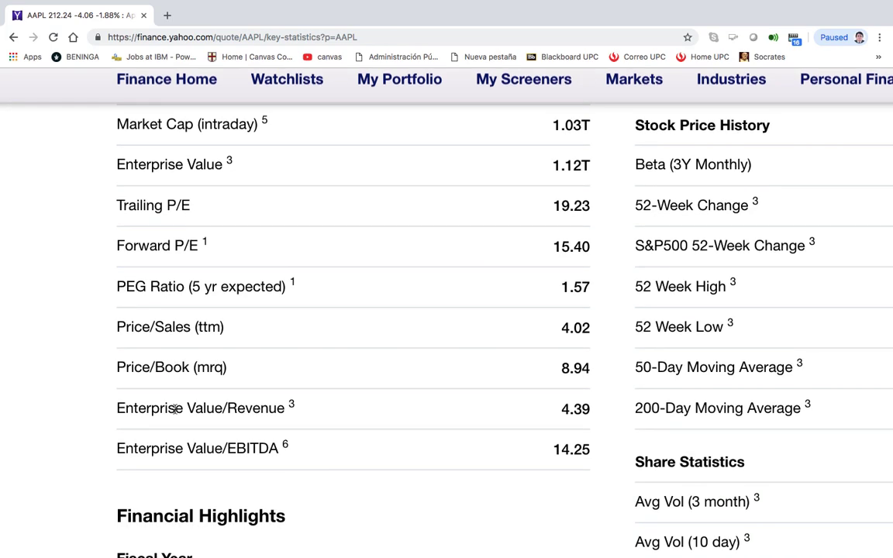
pyautogui.scroll(-6, 175, 411)
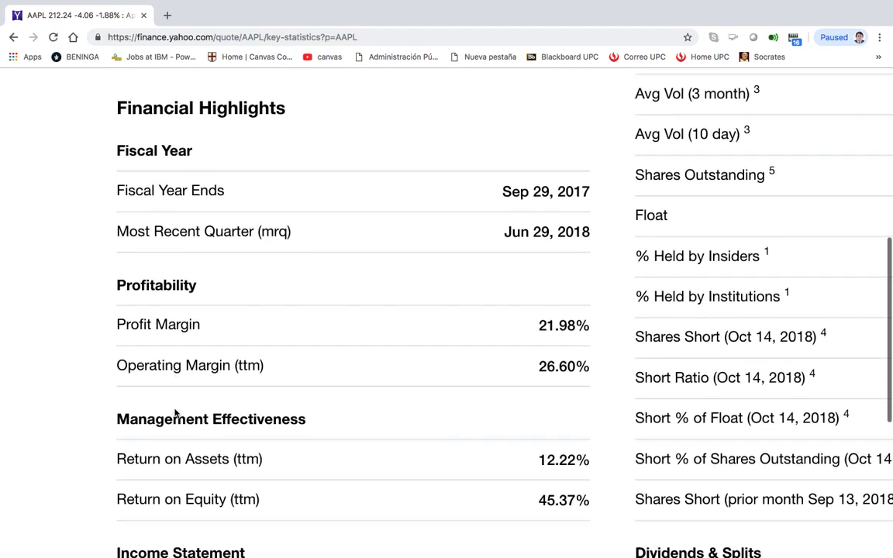
pyautogui.scroll(-4, 176, 411)
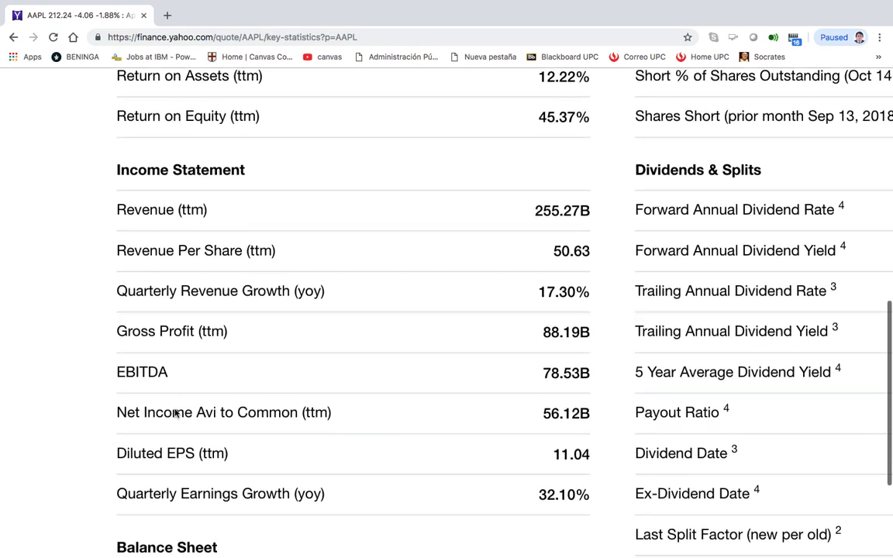
pyautogui.scroll(-3, 175, 411)
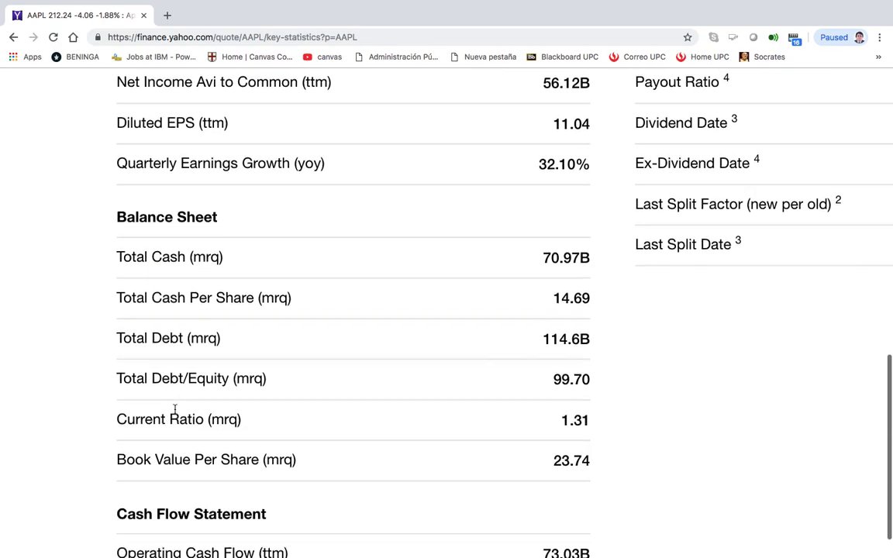
pyautogui.scroll(1, 175, 409)
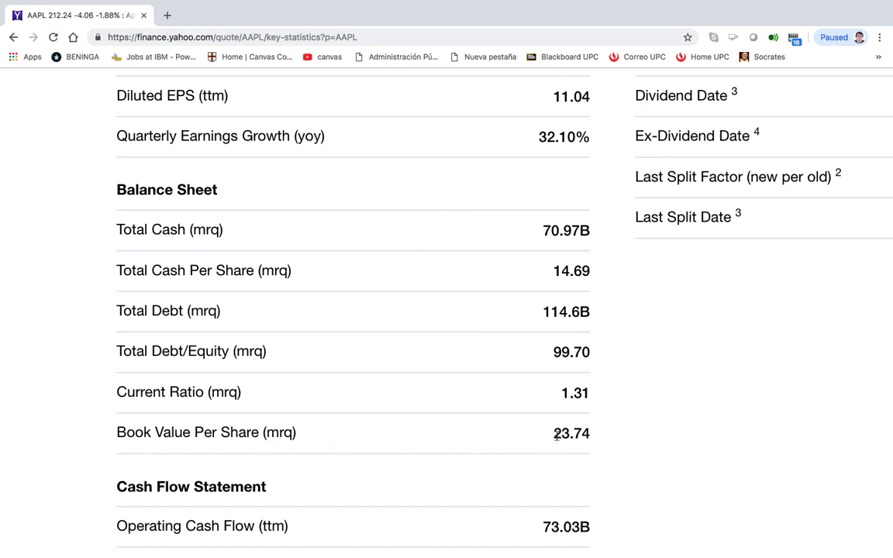
pyautogui.moveTo(556, 437); pyautogui.dragTo(591, 436)
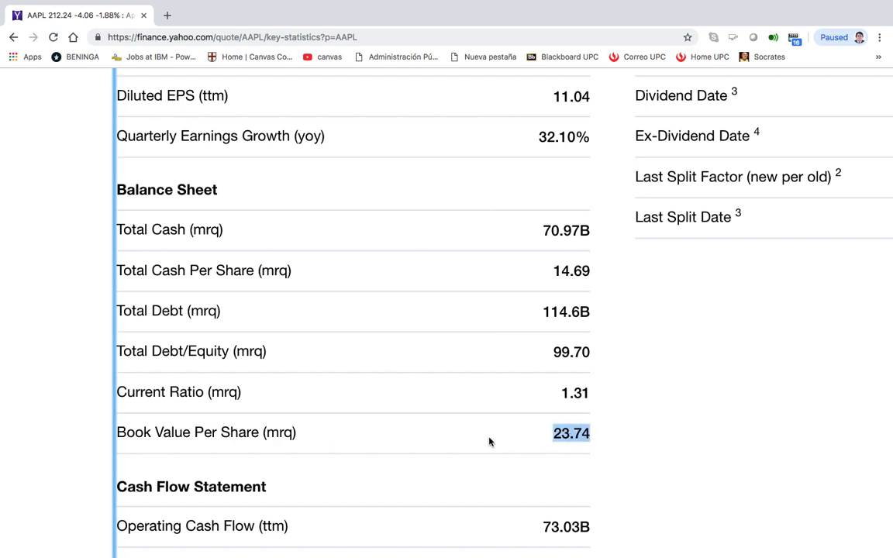
pyautogui.click(462, 438)
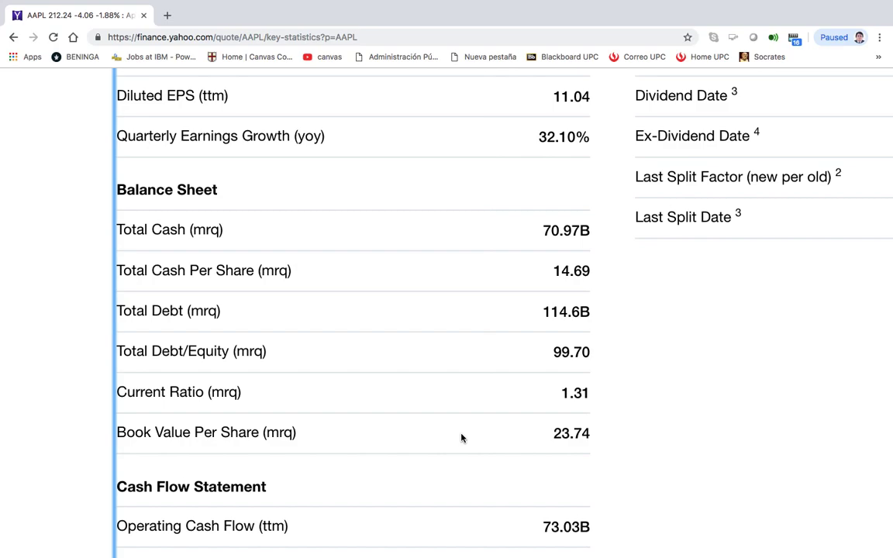
# - Recheck the Valuation Measures and Income Statement sections, then highlight the Book Value Per Share figure in the Balance Sheet again
pyautogui.scroll(15, 462, 438)
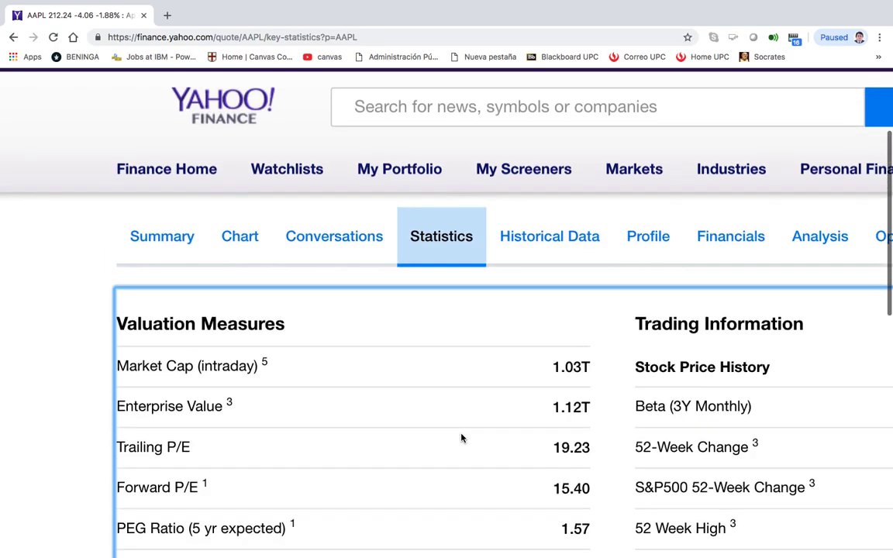
pyautogui.scroll(-10, 461, 438)
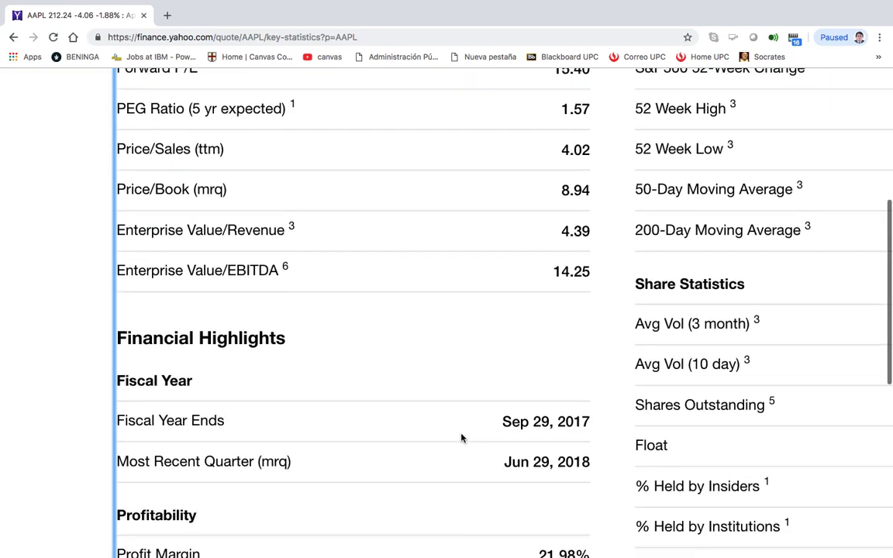
pyautogui.scroll(-5, 462, 438)
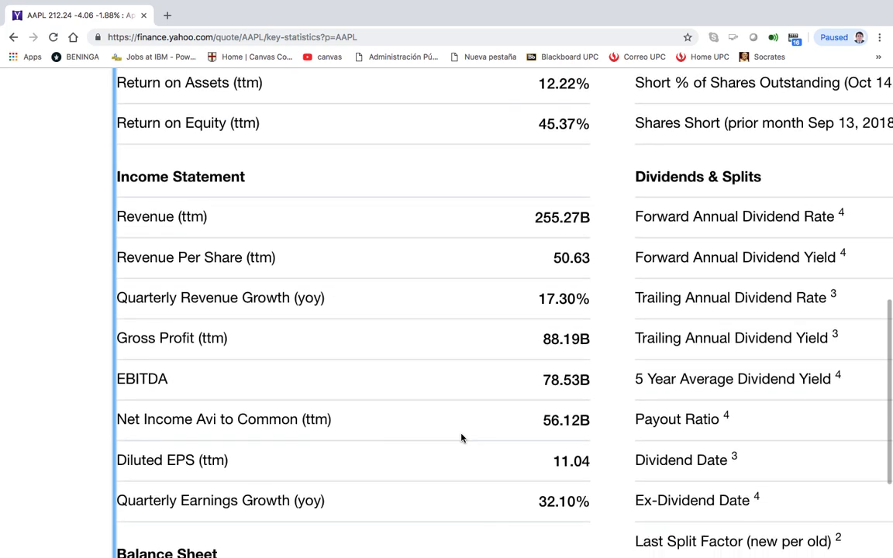
pyautogui.scroll(-6, 462, 438)
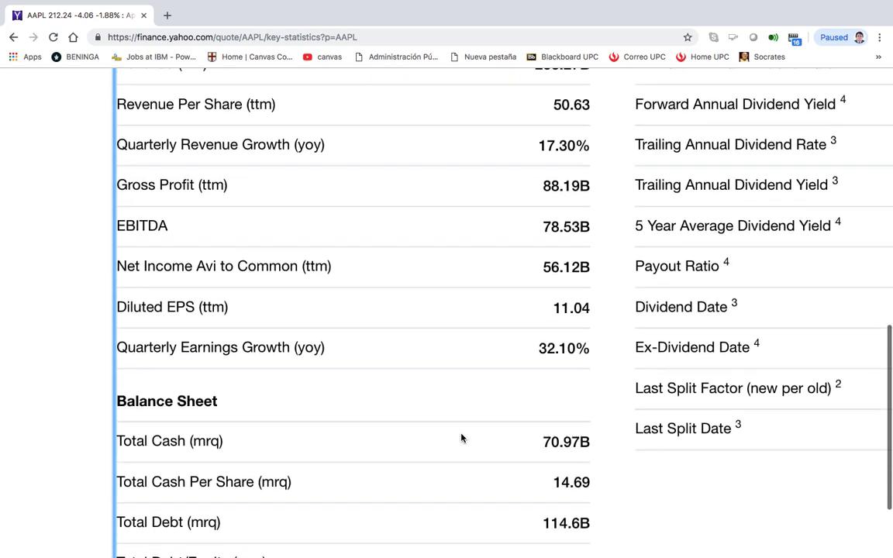
pyautogui.scroll(1, 462, 438)
pyautogui.scroll(-2, 462, 438)
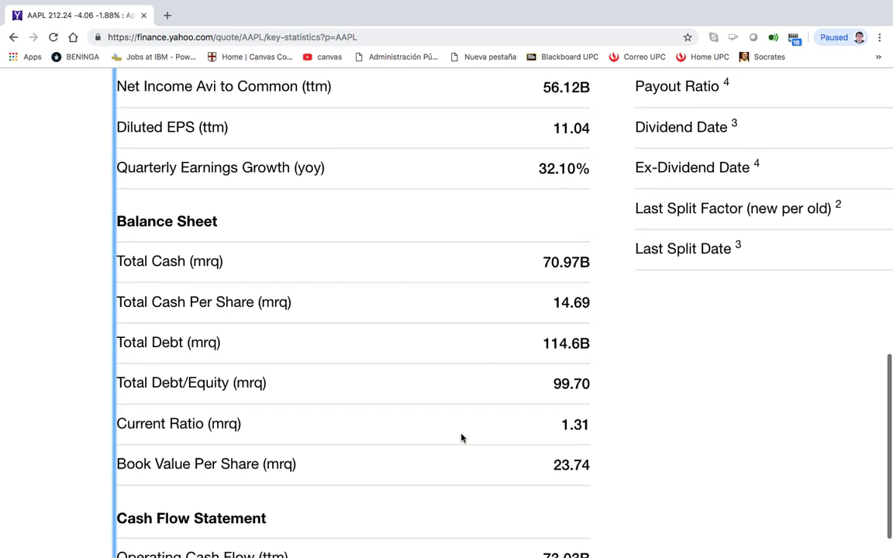
pyautogui.scroll(-1, 461, 438)
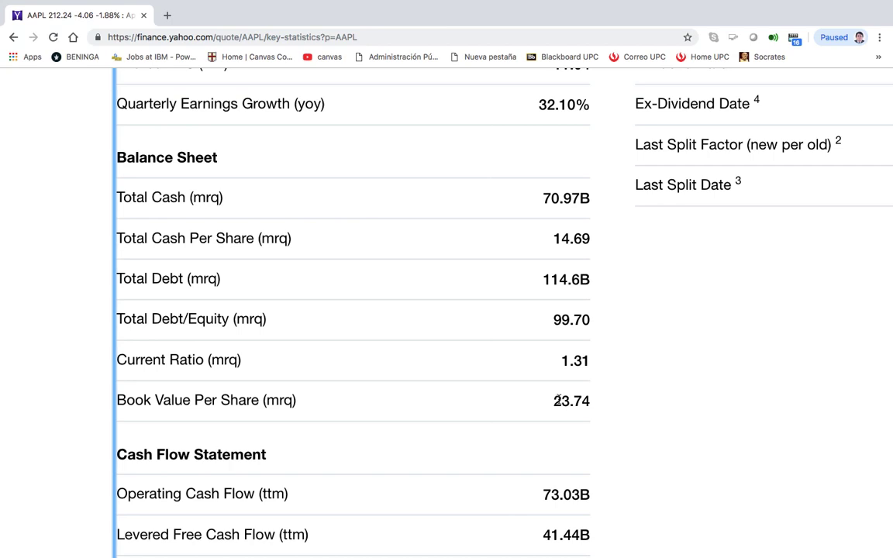
pyautogui.moveTo(555, 401); pyautogui.dragTo(592, 402)
# - Go back to Valuation Measures and highlight only the Price/Book (mrq) figure to relate it to book value per share
pyautogui.scroll(5, 591, 402)
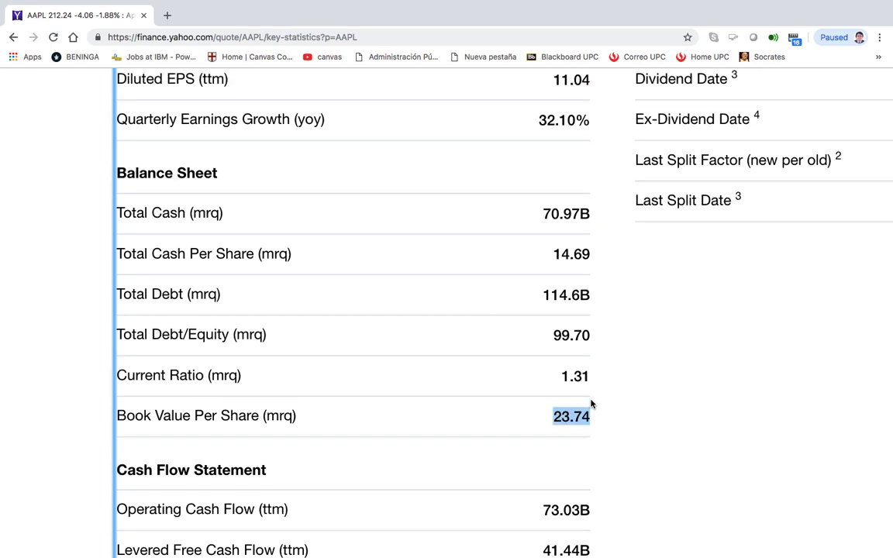
pyautogui.scroll(7, 591, 403)
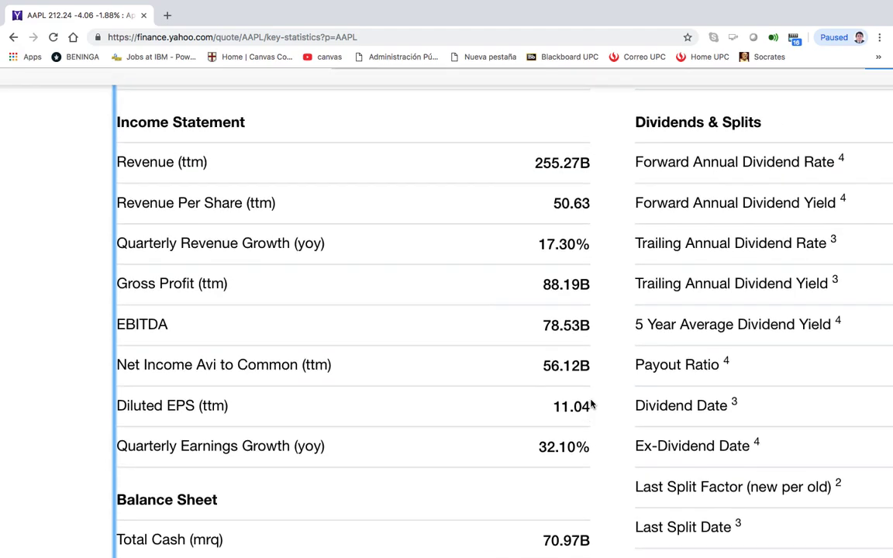
pyautogui.scroll(6, 591, 403)
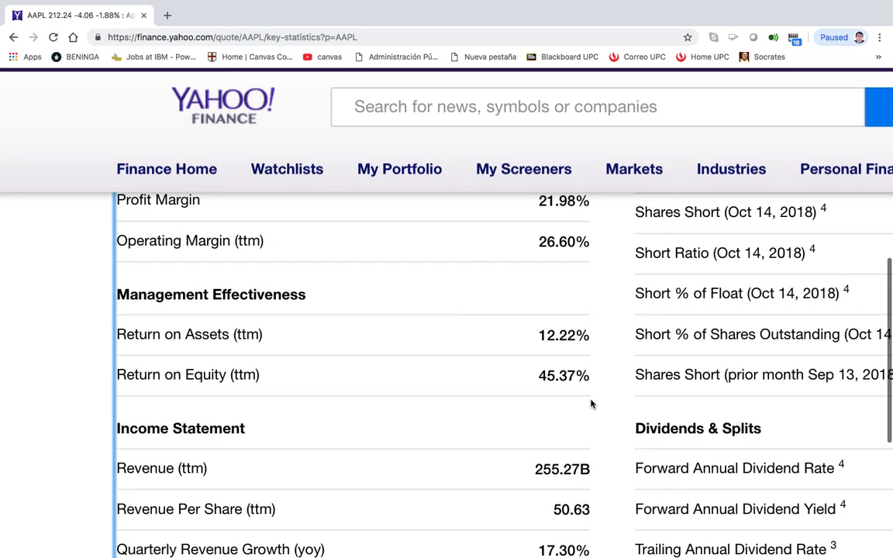
pyautogui.scroll(5, 591, 404)
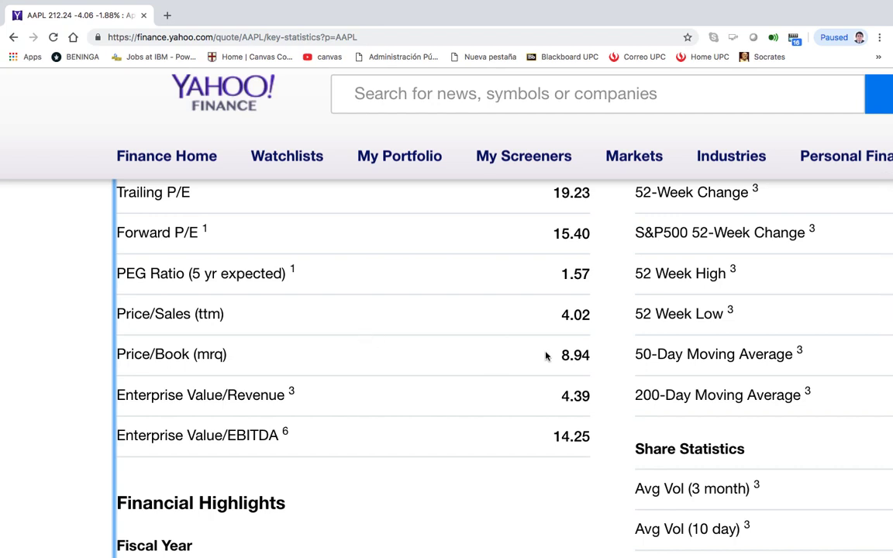
pyautogui.moveTo(509, 320); pyautogui.dragTo(597, 358)
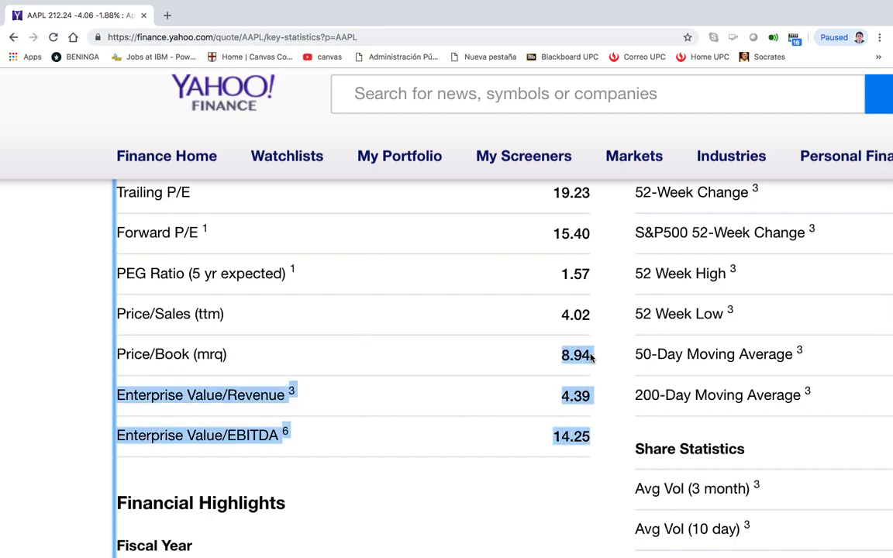
pyautogui.click(591, 357)
pyautogui.moveTo(591, 357)
pyautogui.mouseDown()
pyautogui.moveTo(568, 357)
pyautogui.moveTo(587, 358)
pyautogui.mouseUp()
pyautogui.click(585, 358)
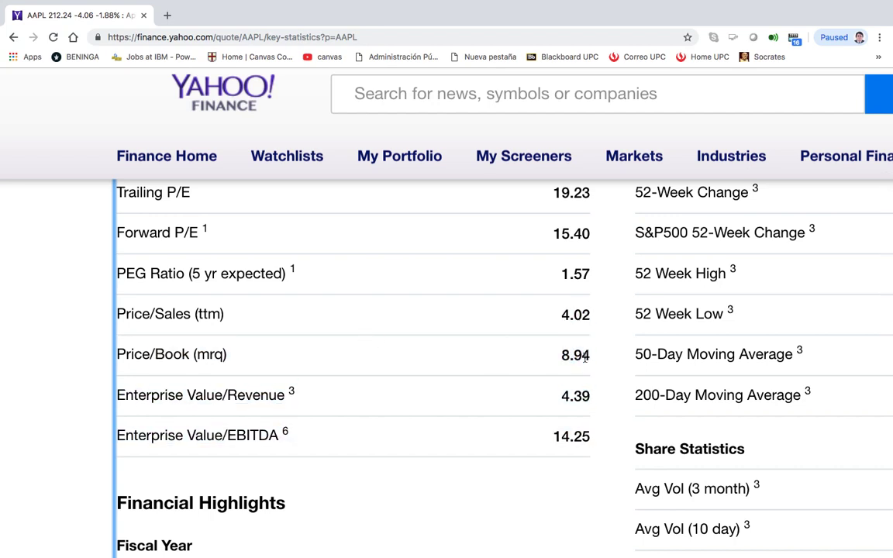
pyautogui.doubleClick(586, 357)
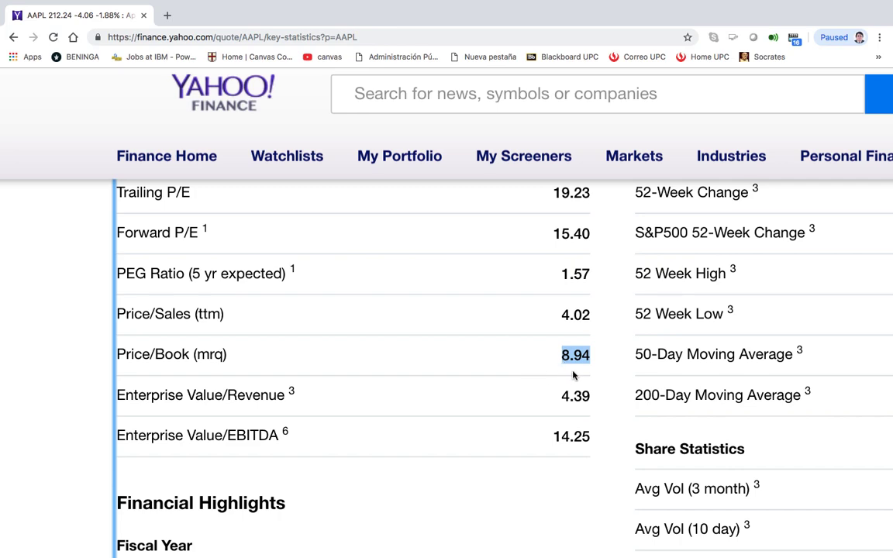
# - Examine Apple's Profitability and Management Effectiveness, highlighting the Operating Margin (ttm) and Return on Equity (ttm) figures in turn
pyautogui.scroll(-5, 506, 421)
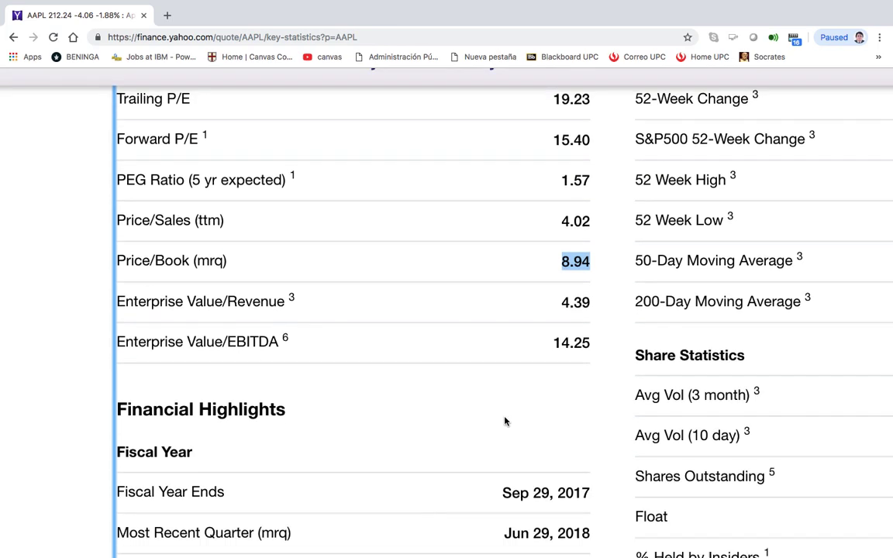
pyautogui.scroll(-5, 504, 421)
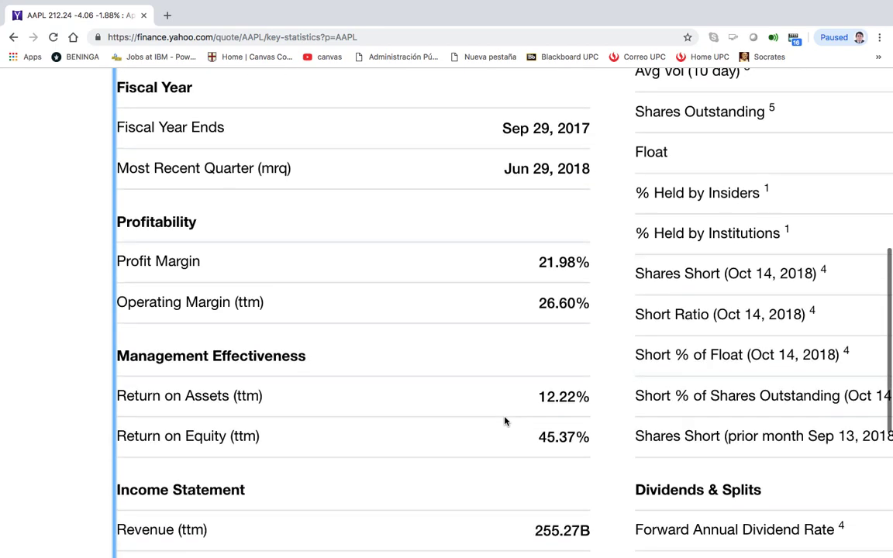
pyautogui.scroll(-2, 505, 421)
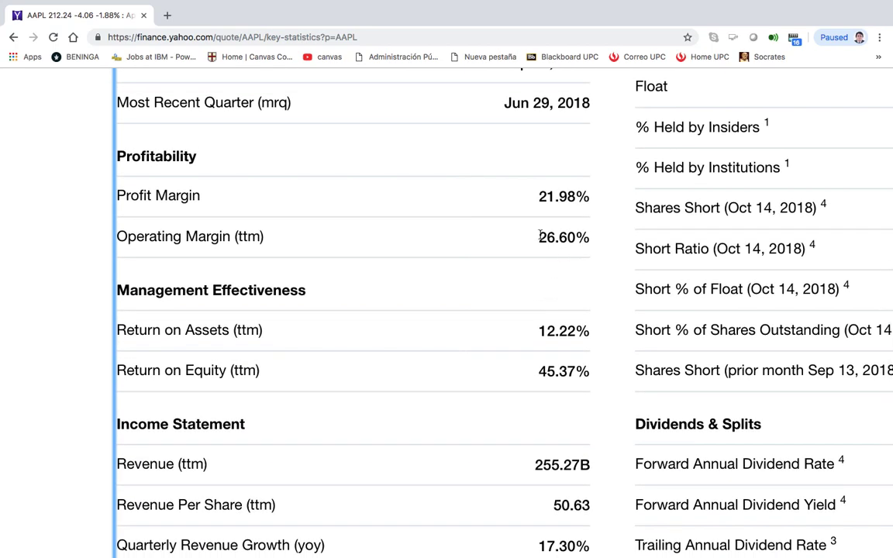
pyautogui.moveTo(539, 238); pyautogui.dragTo(577, 237)
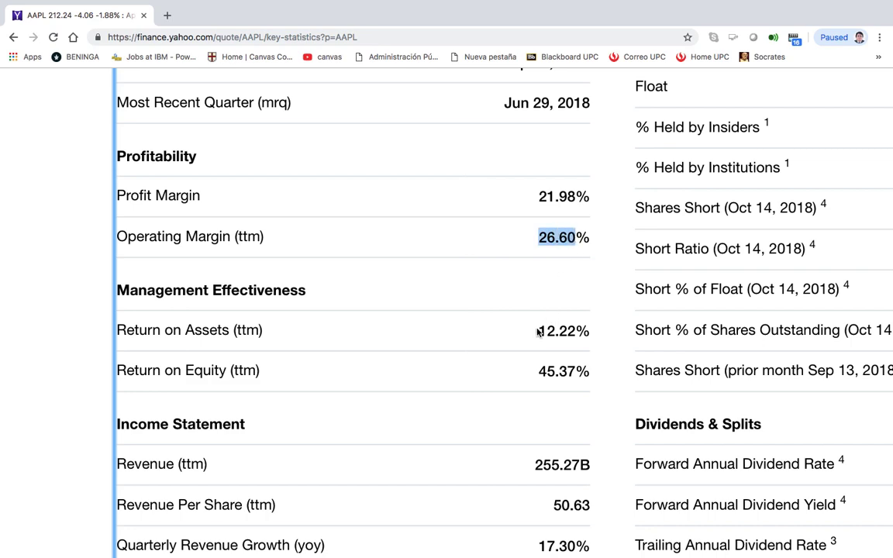
pyautogui.scroll(-3, 522, 357)
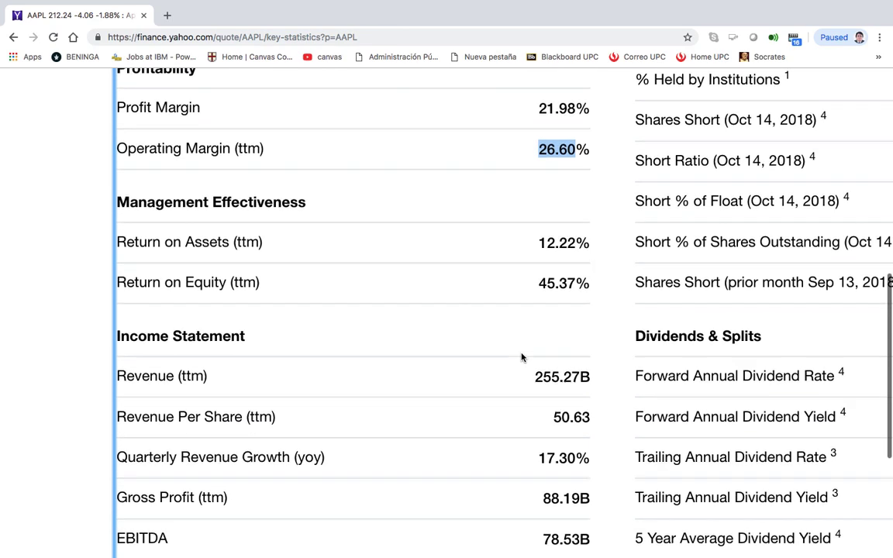
pyautogui.moveTo(541, 289); pyautogui.dragTo(580, 293)
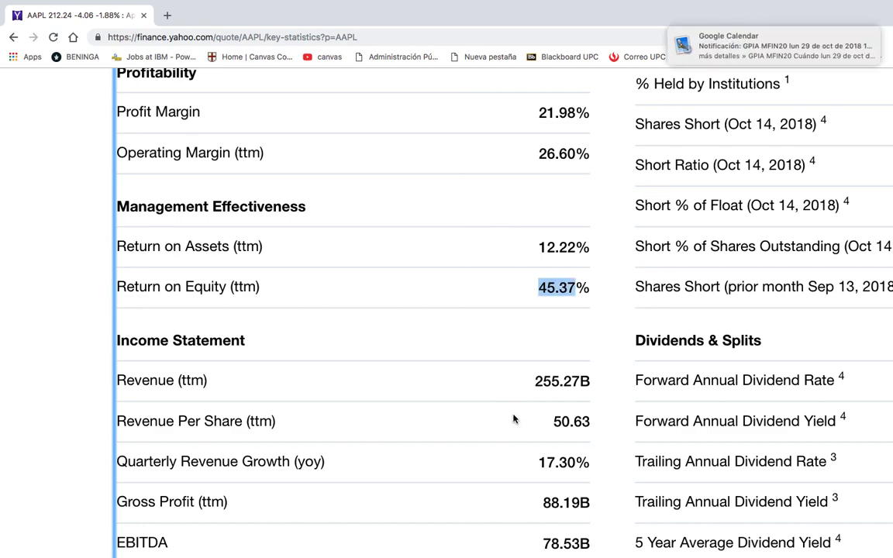
# - Highlight the Revenue (ttm) figure in the Income Statement and examine the cash and debt entries of the Balance Sheet
pyautogui.scroll(-5, 512, 419)
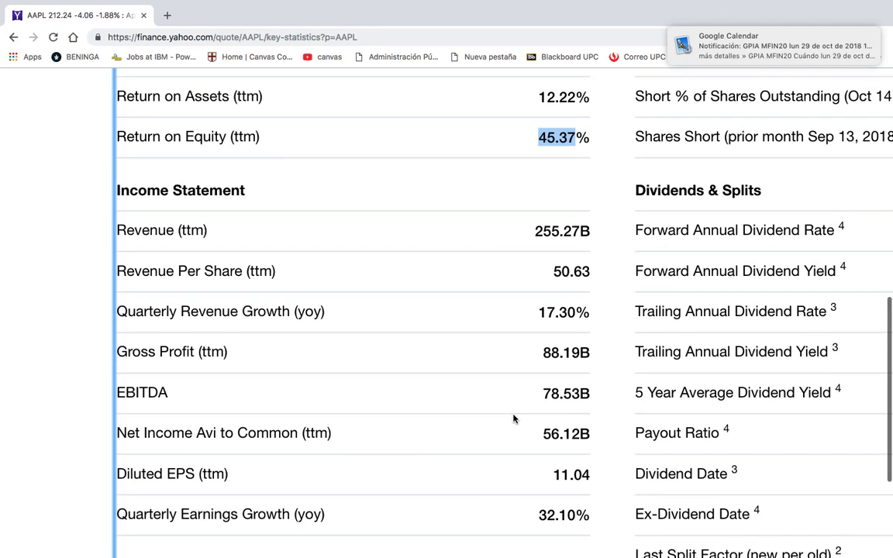
pyautogui.moveTo(544, 231); pyautogui.dragTo(579, 231)
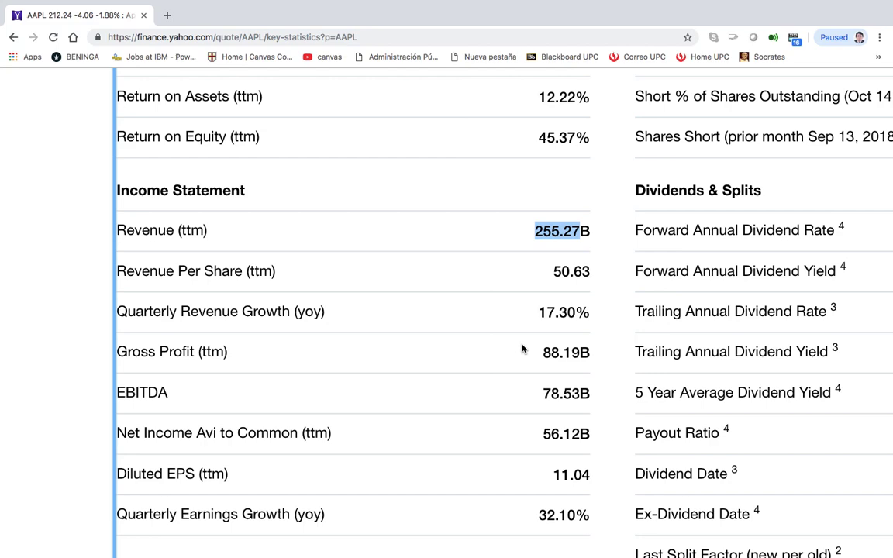
pyautogui.scroll(-5, 523, 350)
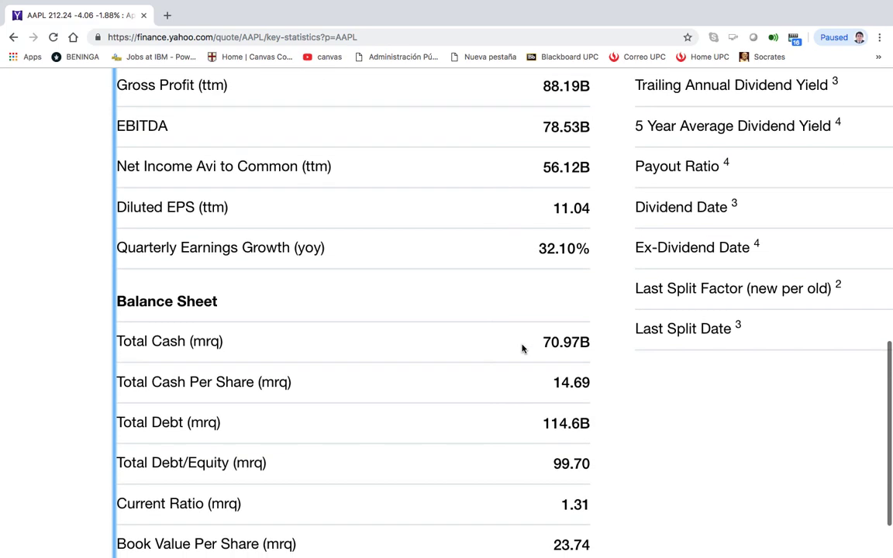
pyautogui.scroll(-1, 522, 350)
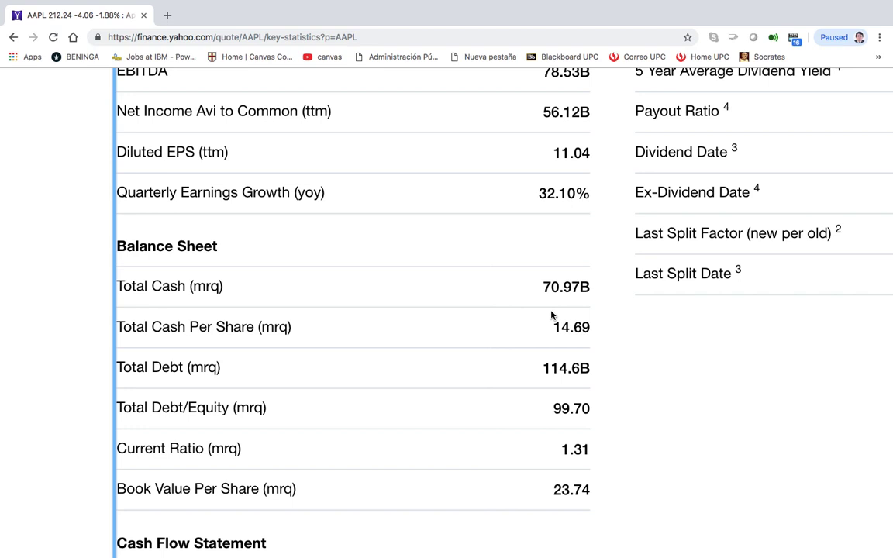
# - Highlight the Current Ratio (mrq) and Book Value Per Share (mrq) figures in the Balance Sheet in turn
pyautogui.scroll(-1, 551, 314)
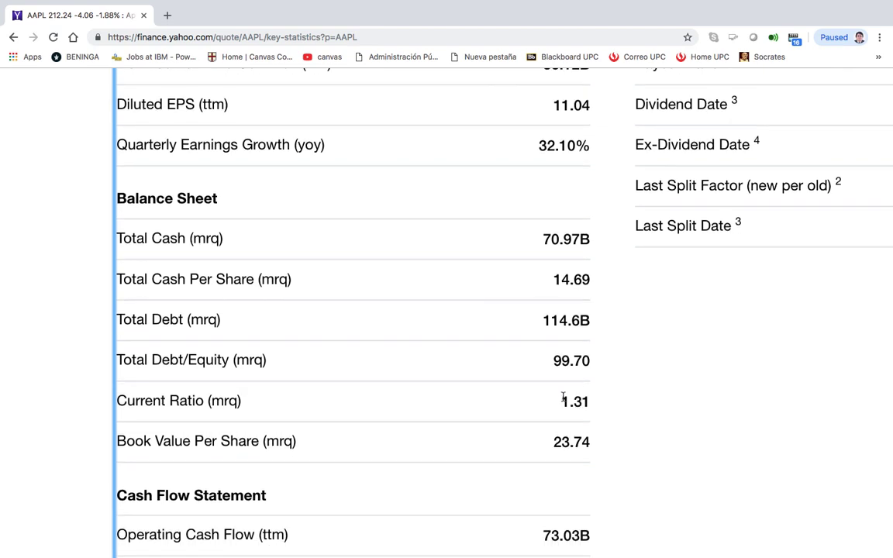
pyautogui.moveTo(565, 399); pyautogui.dragTo(587, 399)
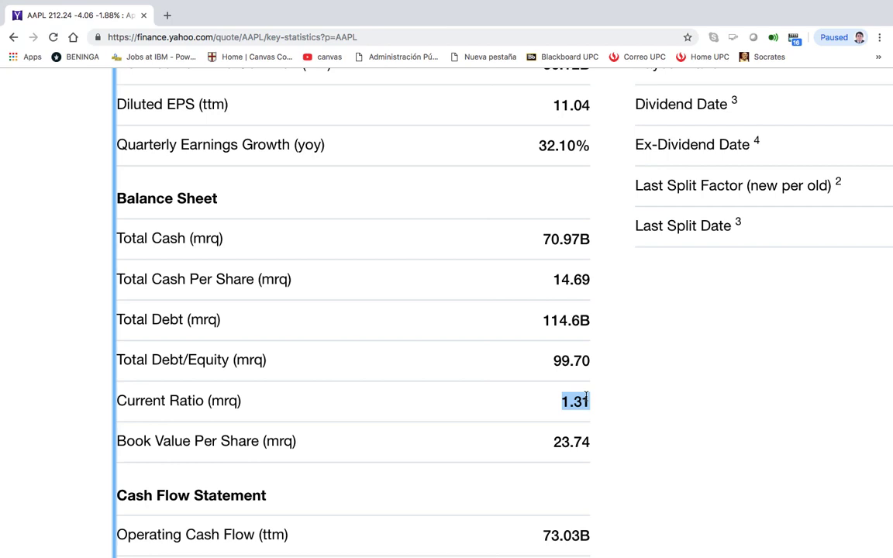
pyautogui.scroll(-2, 587, 398)
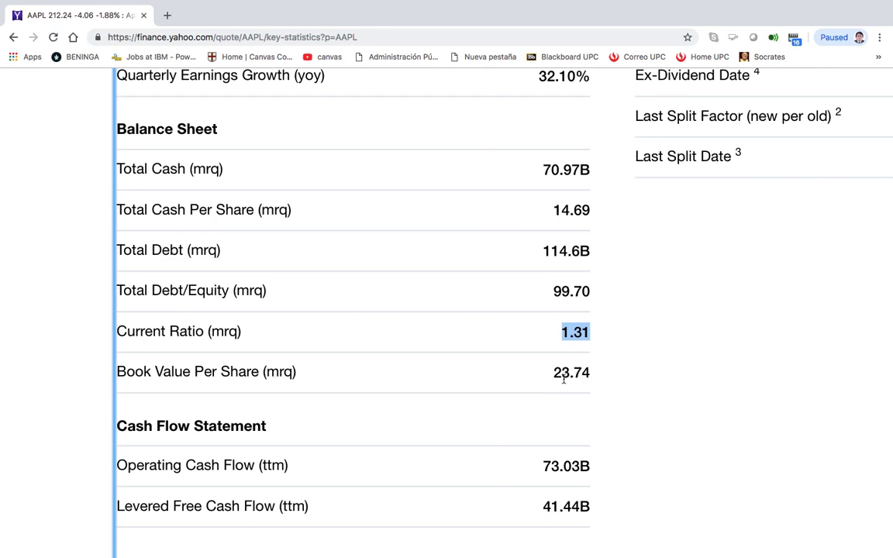
pyautogui.moveTo(556, 372); pyautogui.dragTo(592, 373)
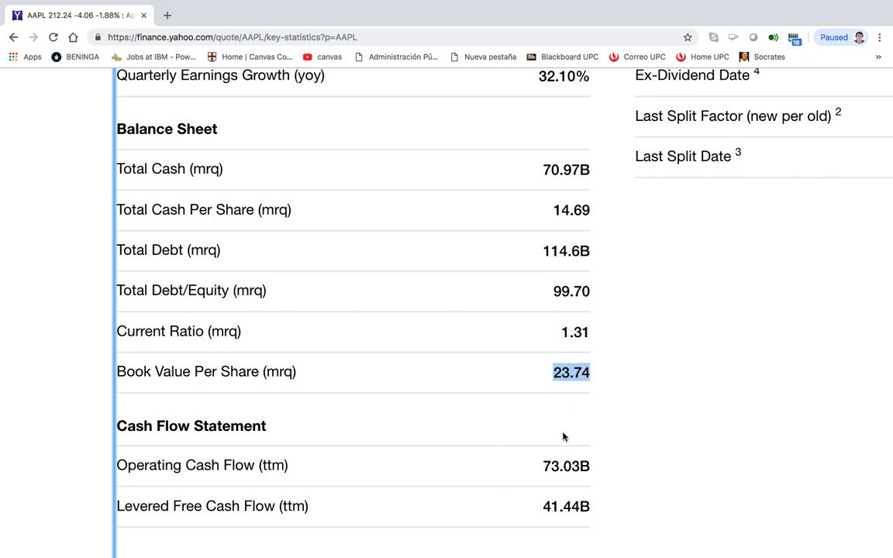
pyautogui.scroll(-1, 564, 436)
pyautogui.scroll(3, 564, 437)
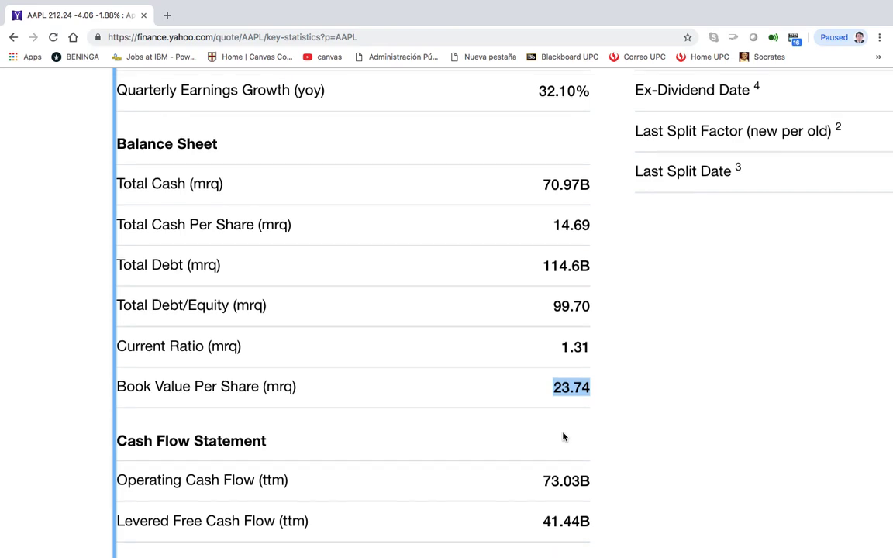
# - Move on to Trading Information and examine the Stock Price History, including beta, the 52-week changes, and the 52-week high and low
pyautogui.scroll(8, 564, 437)
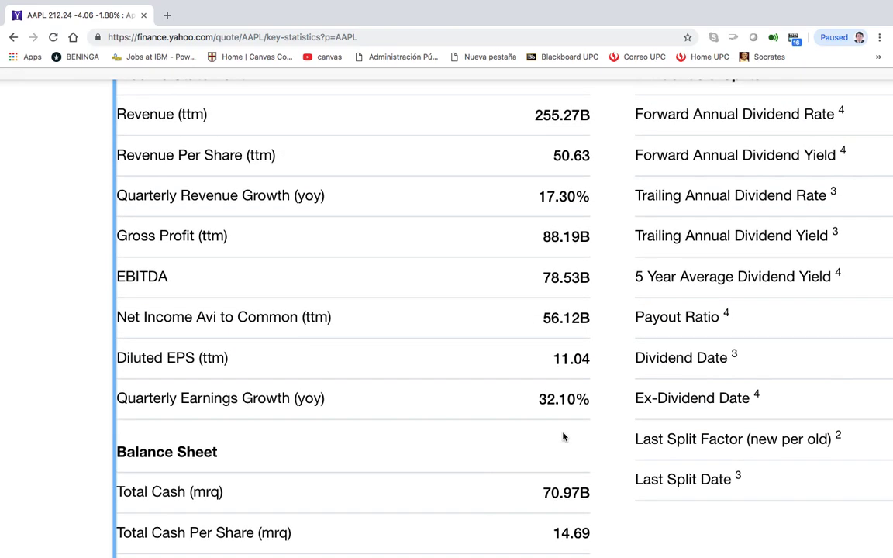
pyautogui.hscroll(4, 564, 439)
pyautogui.hscroll(6, 564, 438)
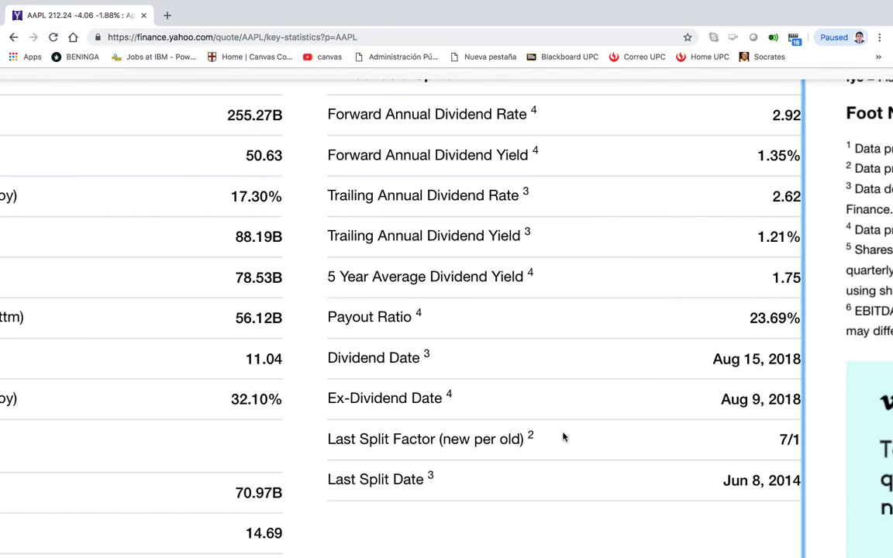
pyautogui.scroll(4, 563, 436)
pyautogui.scroll(12, 563, 437)
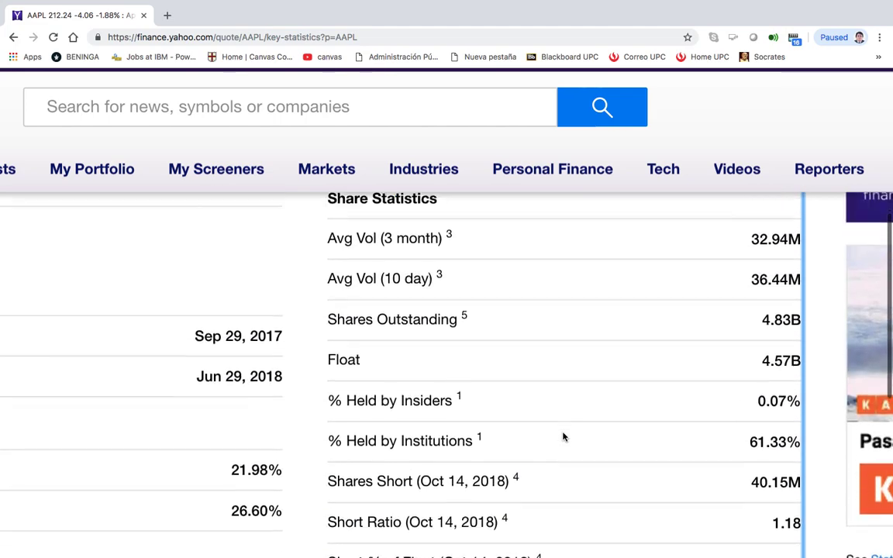
pyautogui.scroll(2, 563, 436)
pyautogui.scroll(3, 556, 433)
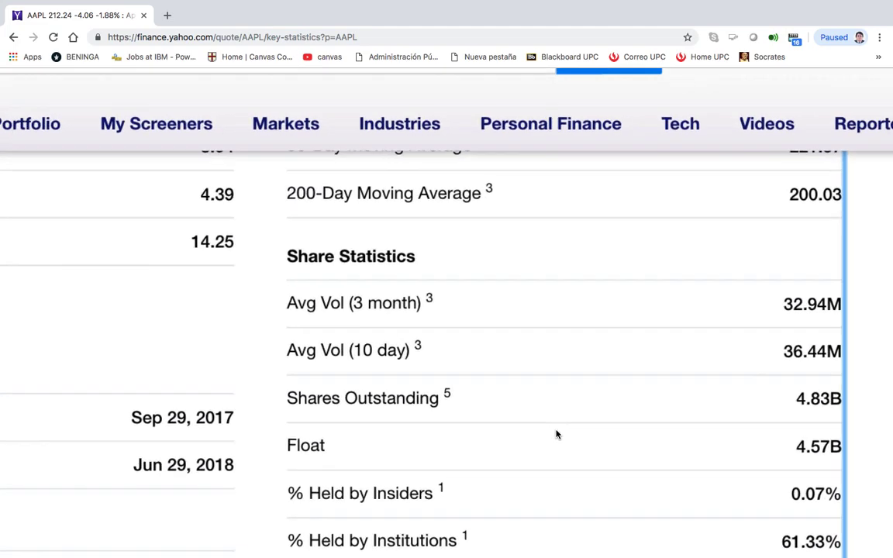
pyautogui.scroll(-2, 556, 435)
pyautogui.hscroll(2, 556, 434)
pyautogui.scroll(2, 556, 434)
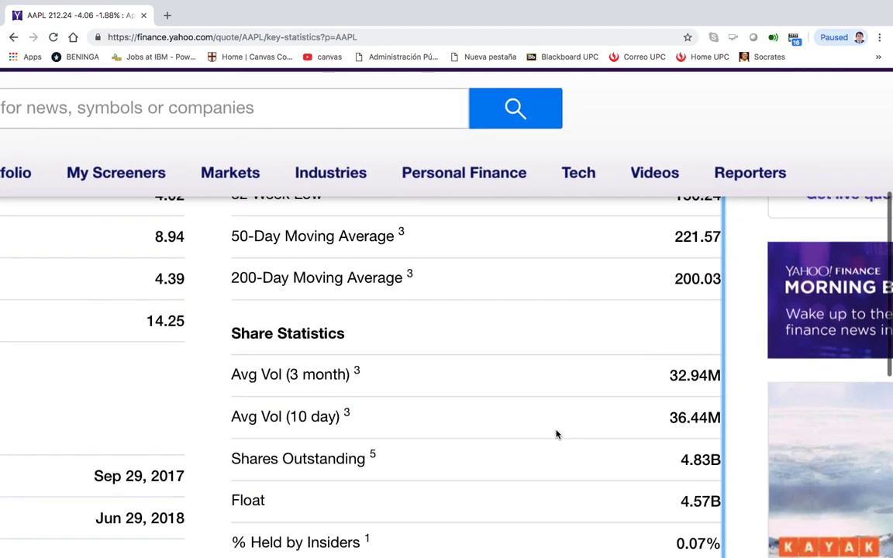
pyautogui.scroll(3, 556, 434)
pyautogui.scroll(-2, 556, 434)
pyautogui.scroll(5, 556, 435)
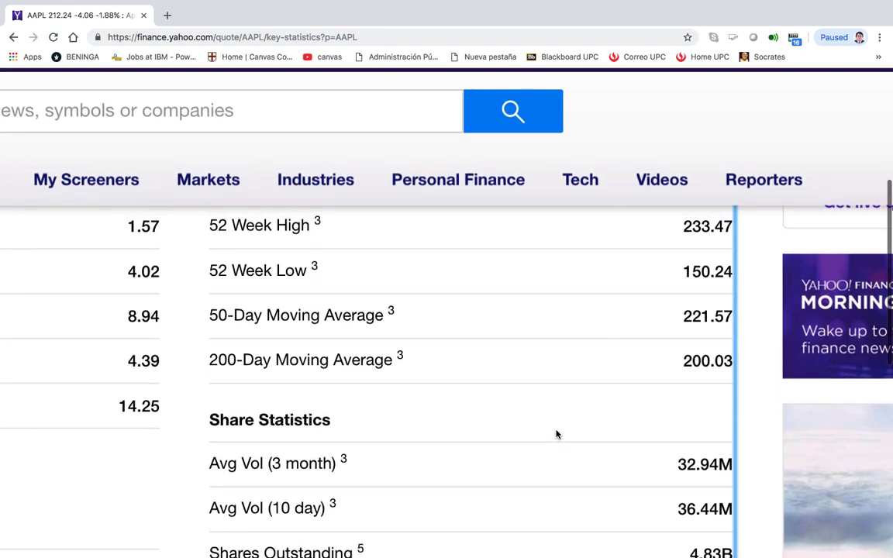
pyautogui.scroll(3, 556, 434)
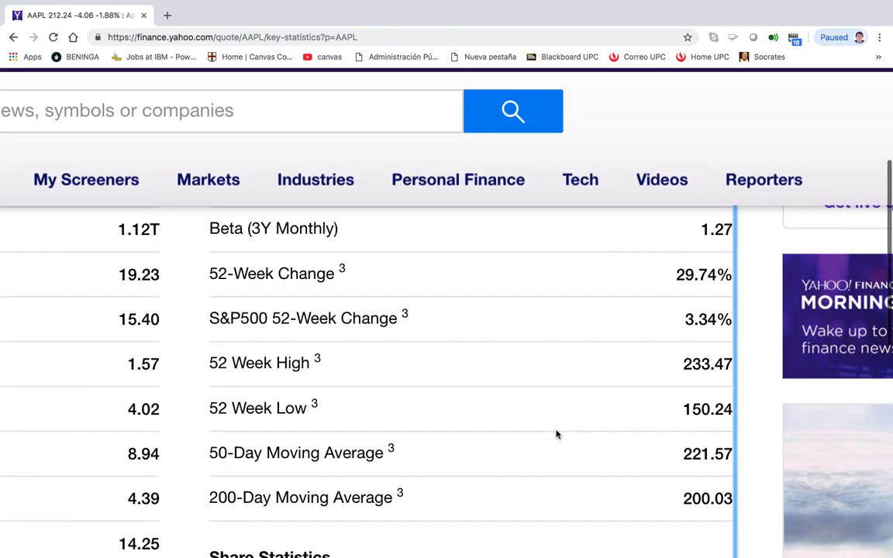
pyautogui.scroll(3, 556, 434)
pyautogui.scroll(-5, 556, 435)
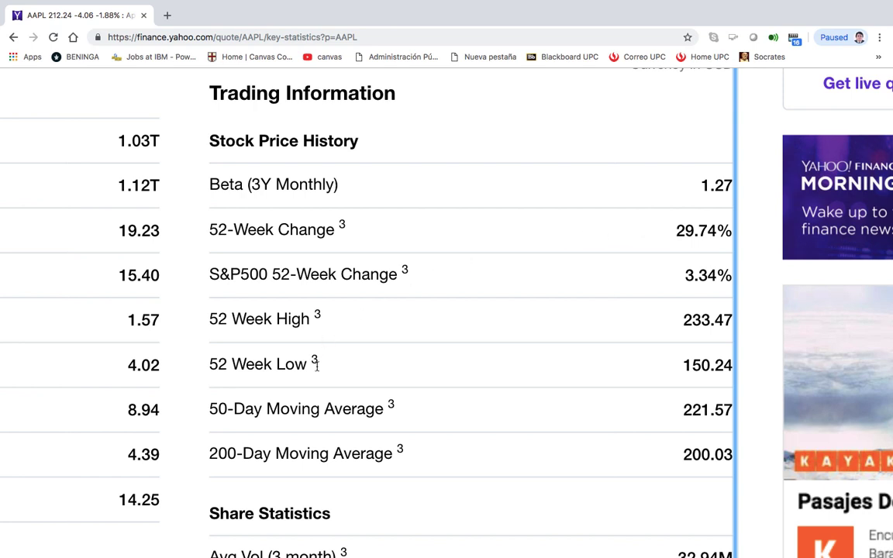
# - Highlight the 50-Day Moving Average figure in Stock Price History and compare it with the 200-Day Moving Average
pyautogui.scroll(-2, 315, 361)
pyautogui.scroll(-1, 316, 371)
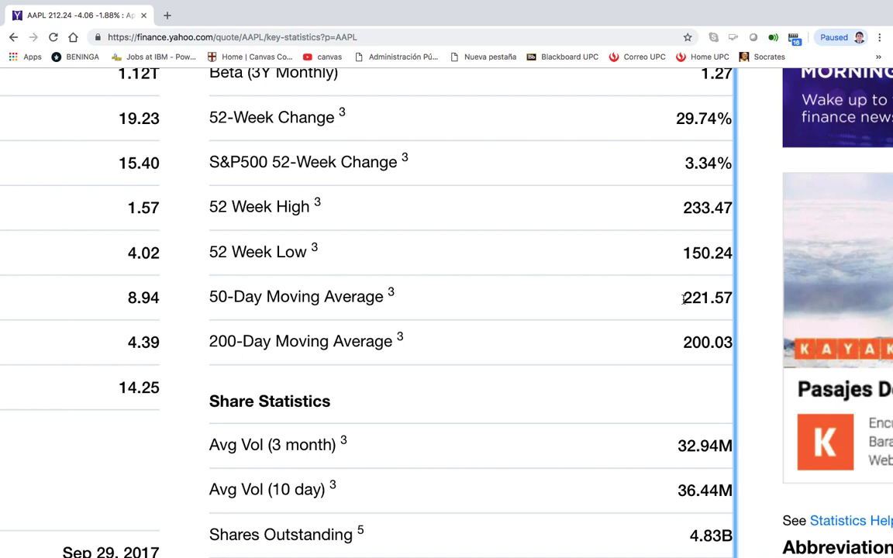
pyautogui.moveTo(683, 297); pyautogui.dragTo(731, 299)
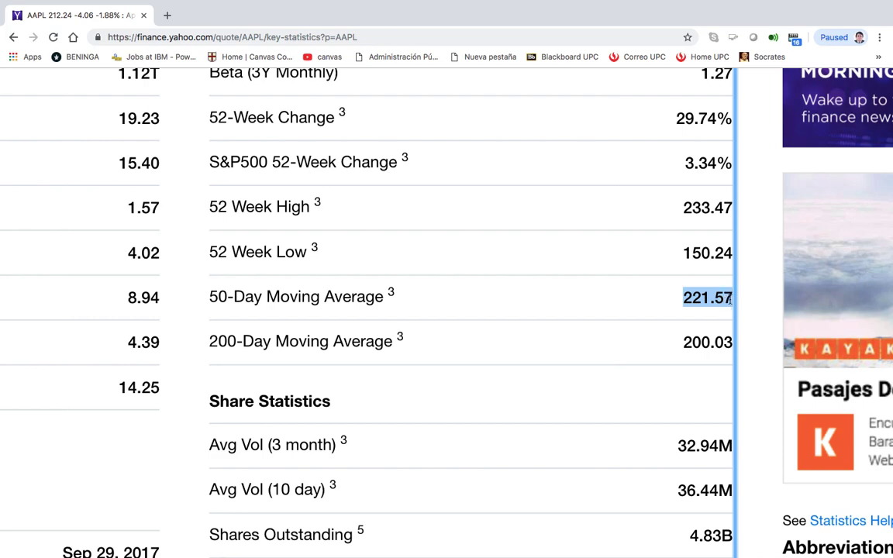
pyautogui.scroll(10, 731, 299)
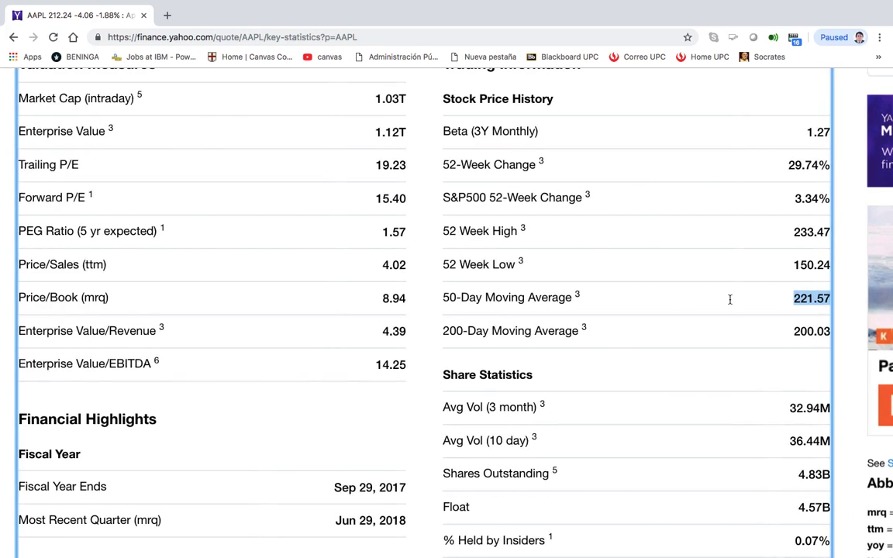
pyautogui.scroll(-5, 731, 303)
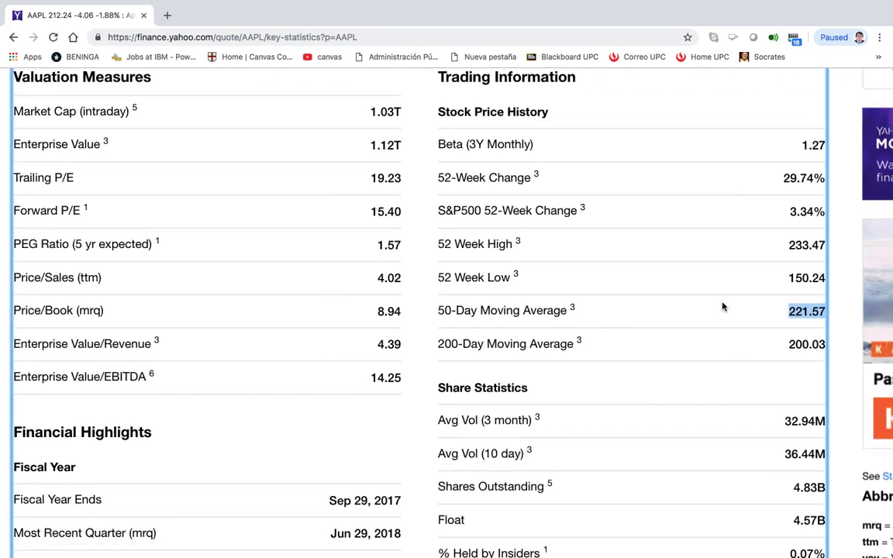
pyautogui.scroll(5, 723, 308)
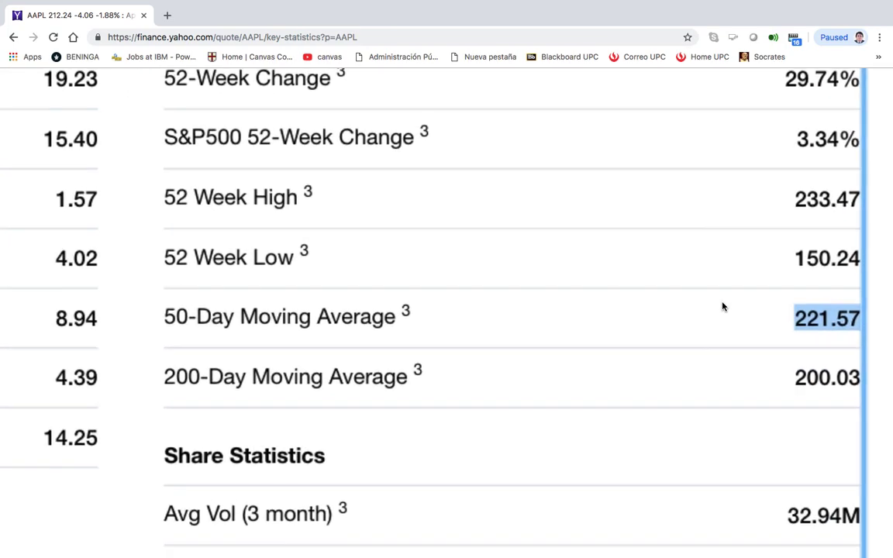
pyautogui.scroll(-2, 723, 307)
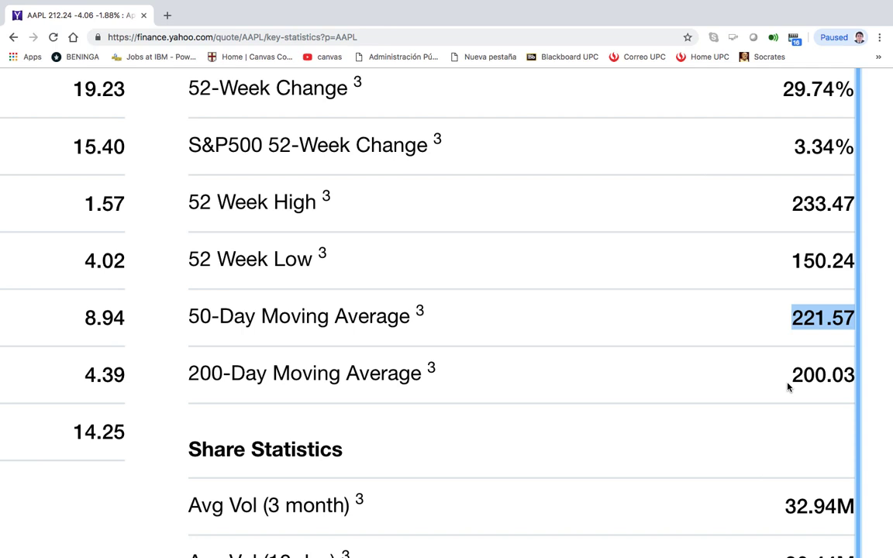
# - Examine the Share Statistics entries for average volume, shares outstanding, float, and insider and institutional holdings
pyautogui.scroll(-3, 788, 386)
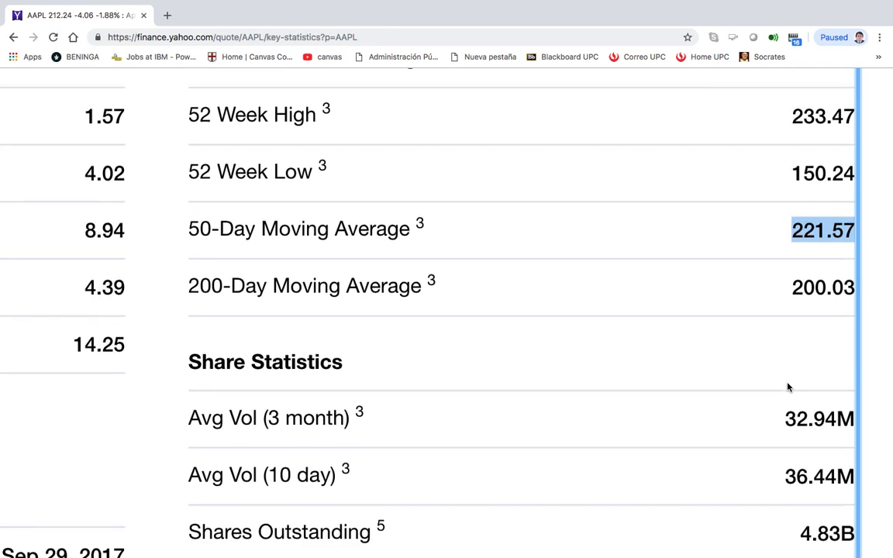
pyautogui.scroll(-5, 787, 386)
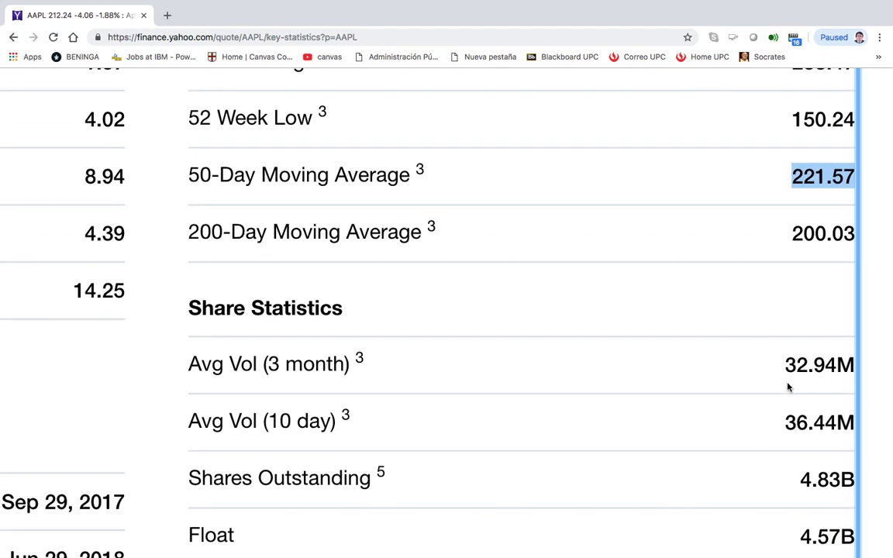
pyautogui.hscroll(2, 788, 388)
pyautogui.scroll(-1, 788, 386)
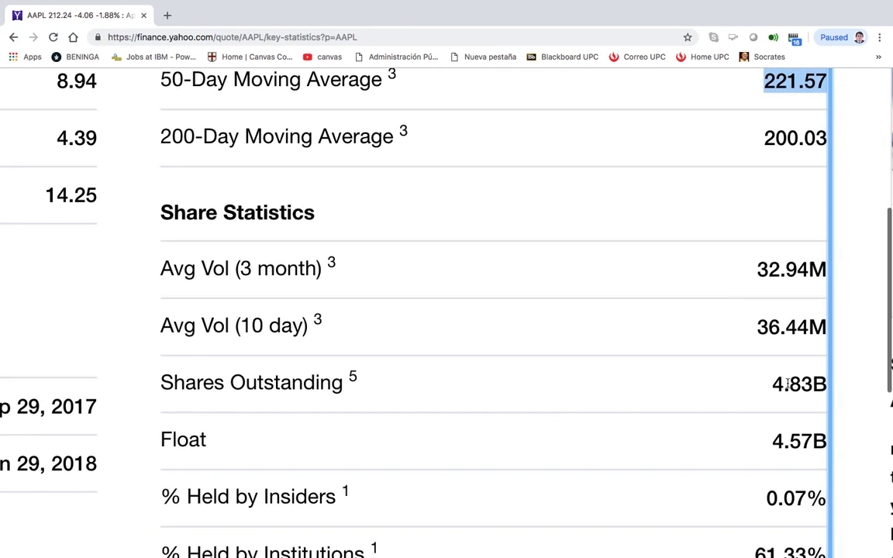
pyautogui.keyDown('ctrl'); pyautogui.scroll(2, 788, 382); pyautogui.keyUp('ctrl')
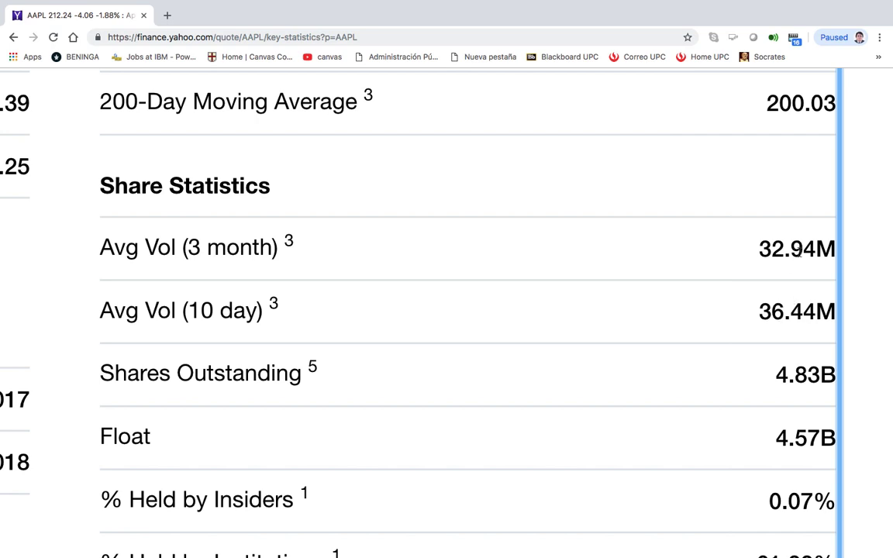
pyautogui.scroll(1, 716, 391)
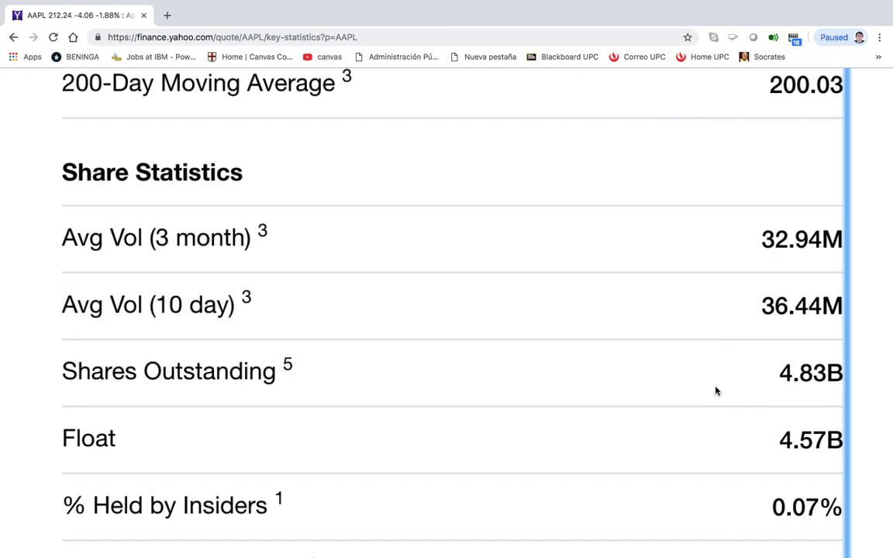
pyautogui.scroll(-1, 716, 390)
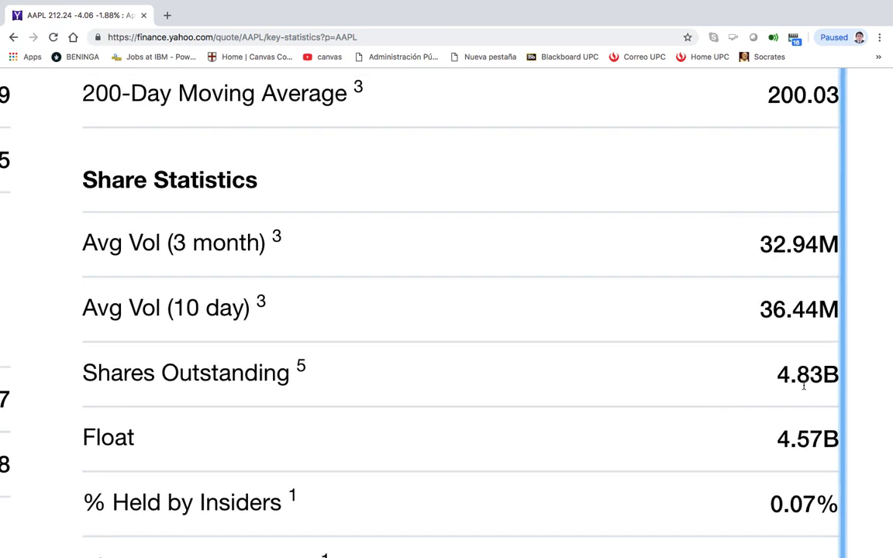
pyautogui.scroll(-2, 754, 447)
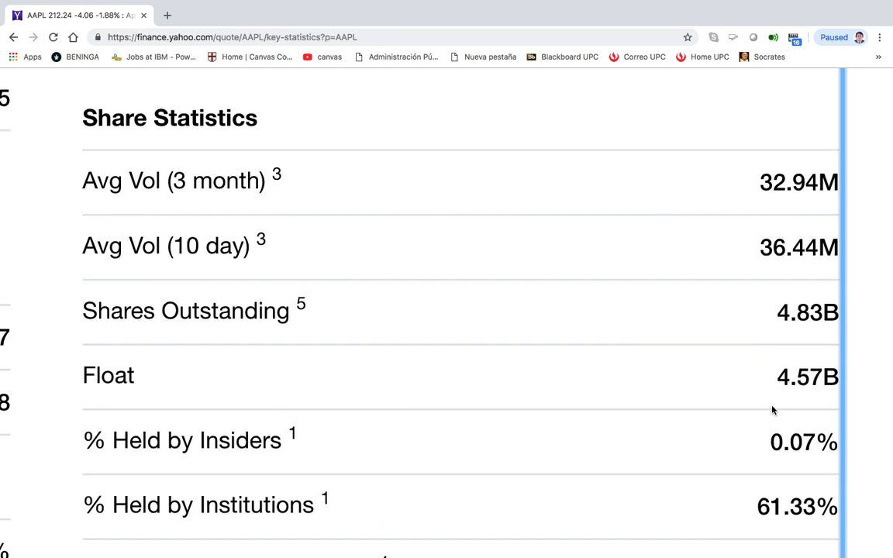
pyautogui.scroll(-2, 774, 409)
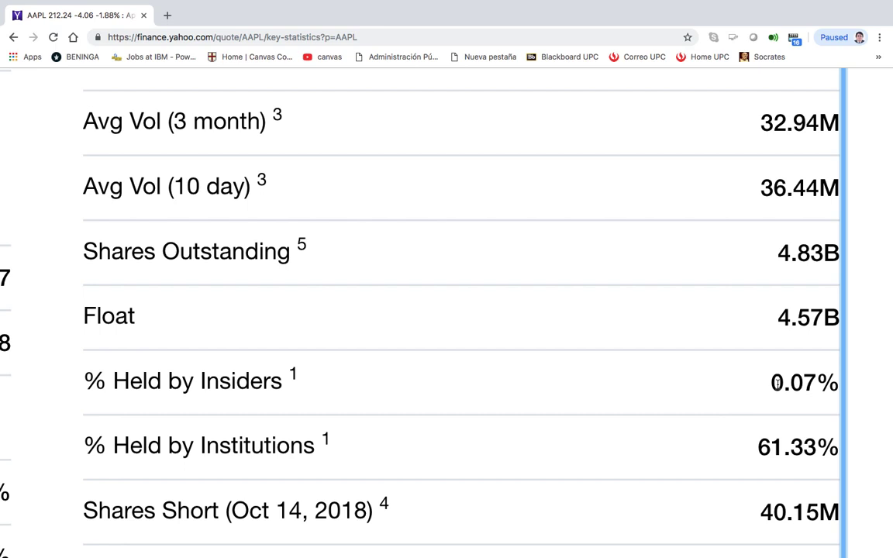
# - Review the short-interest entries of Share Statistics and highlight the Short % of Float (Oct 14, 2018) figure
pyautogui.scroll(-5, 776, 383)
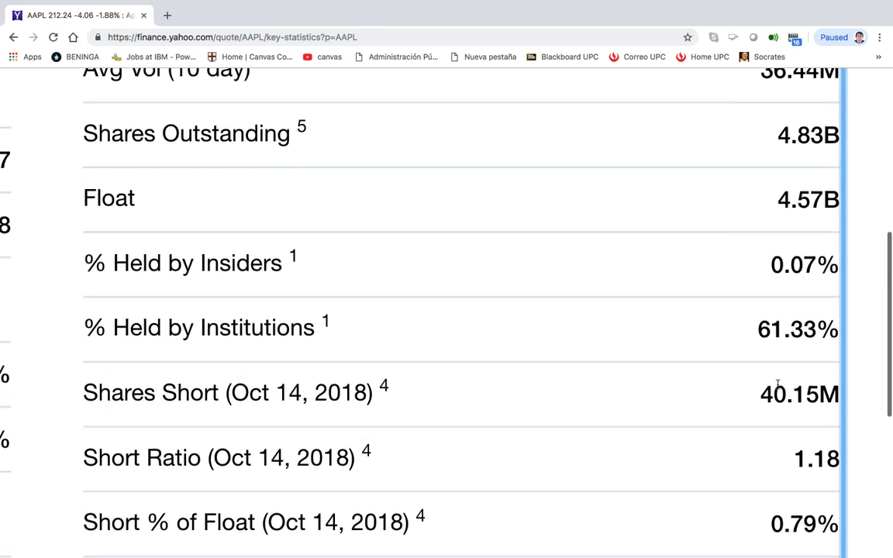
pyautogui.scroll(-2, 777, 389)
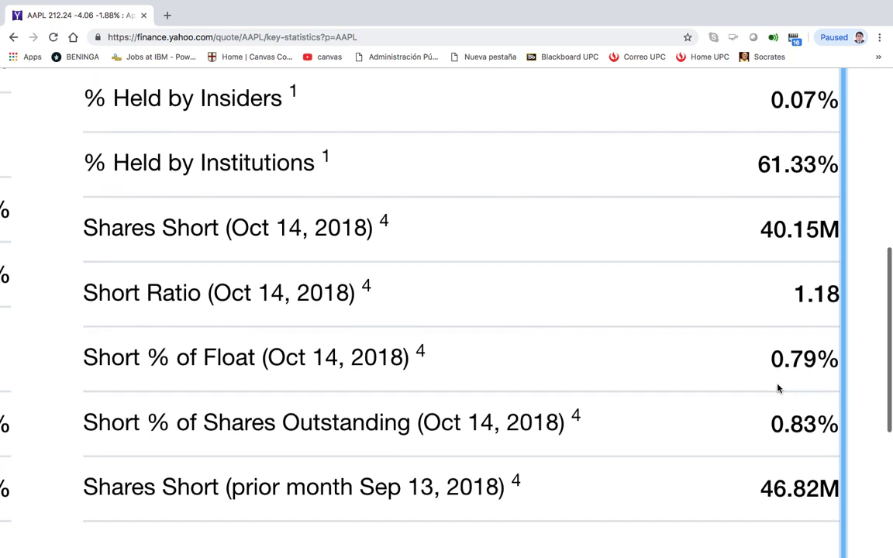
pyautogui.scroll(1, 777, 389)
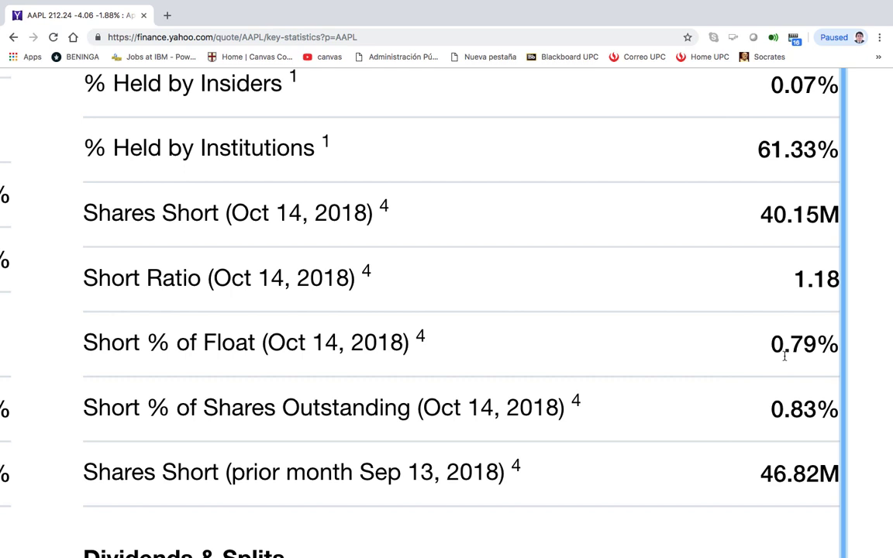
pyautogui.moveTo(771, 346); pyautogui.dragTo(815, 349)
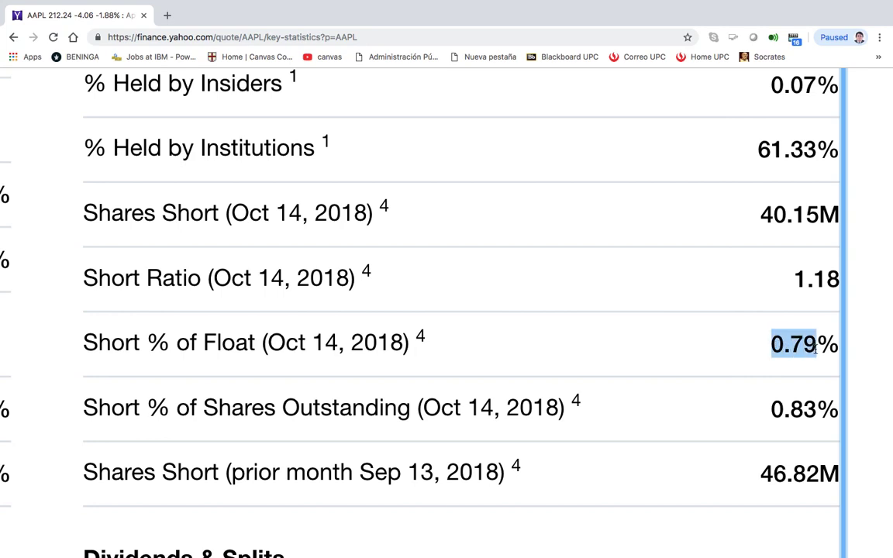
# - Search Yahoo Finance for "TE" and open the statistics of Tesla, Inc. (TSLA)
pyautogui.scroll(-5, 816, 349)
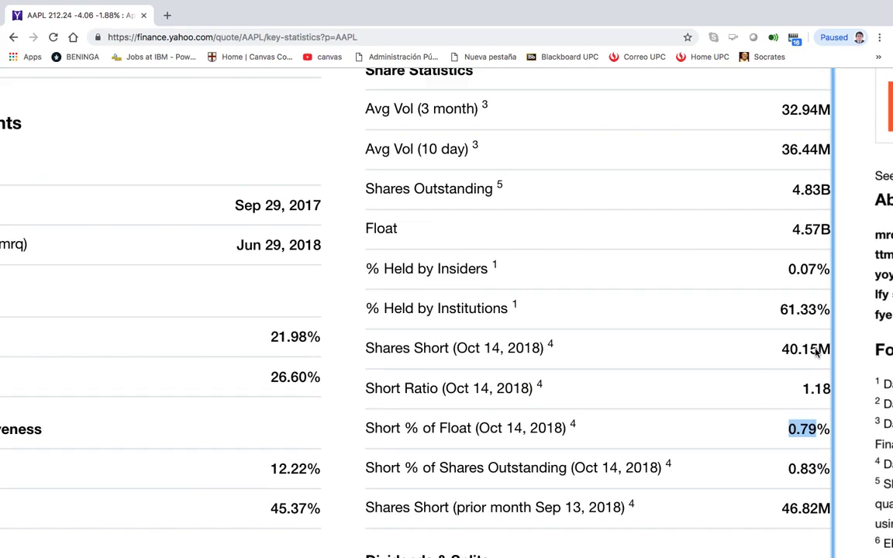
pyautogui.scroll(-5, 816, 349)
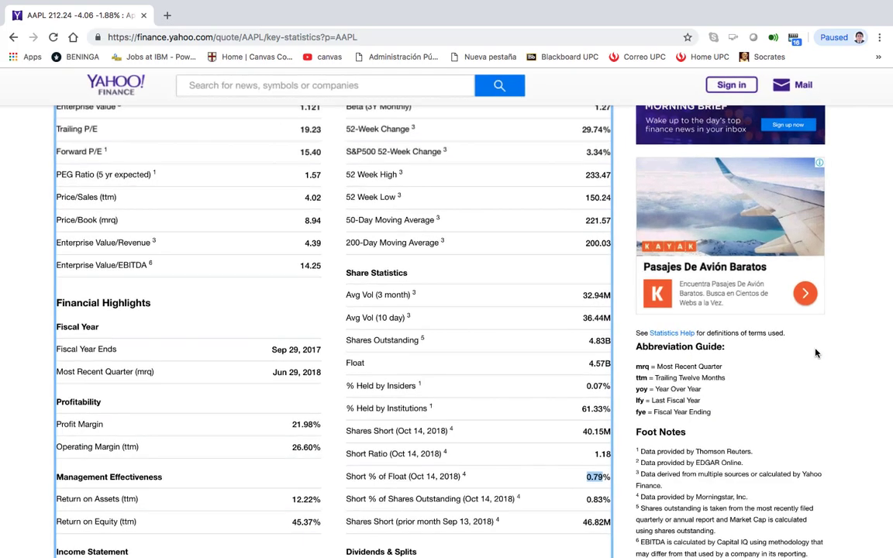
pyautogui.scroll(3, 816, 349)
pyautogui.scroll(5, 816, 353)
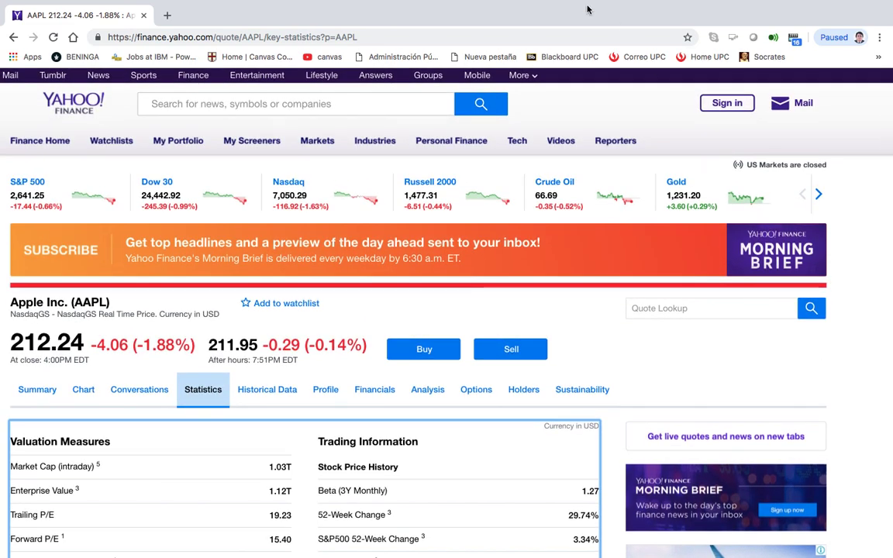
pyautogui.click(231, 103)
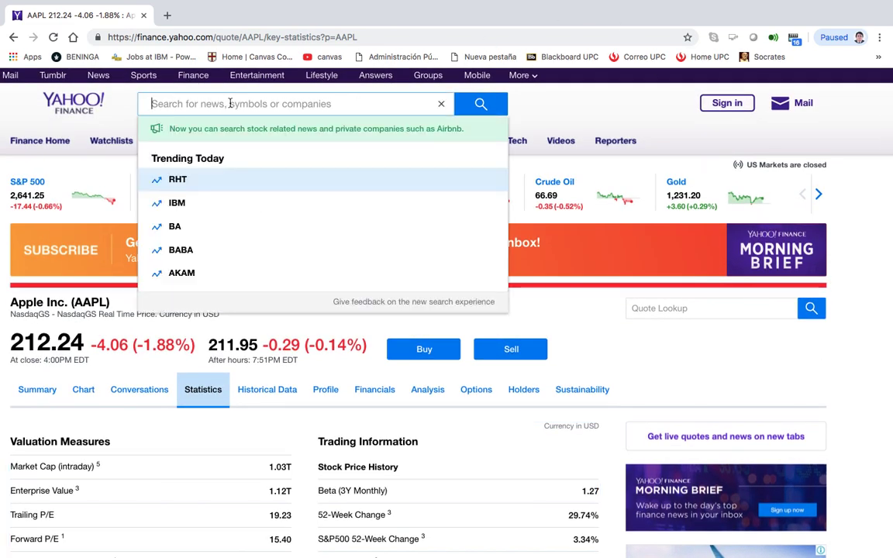
pyautogui.write('TE')
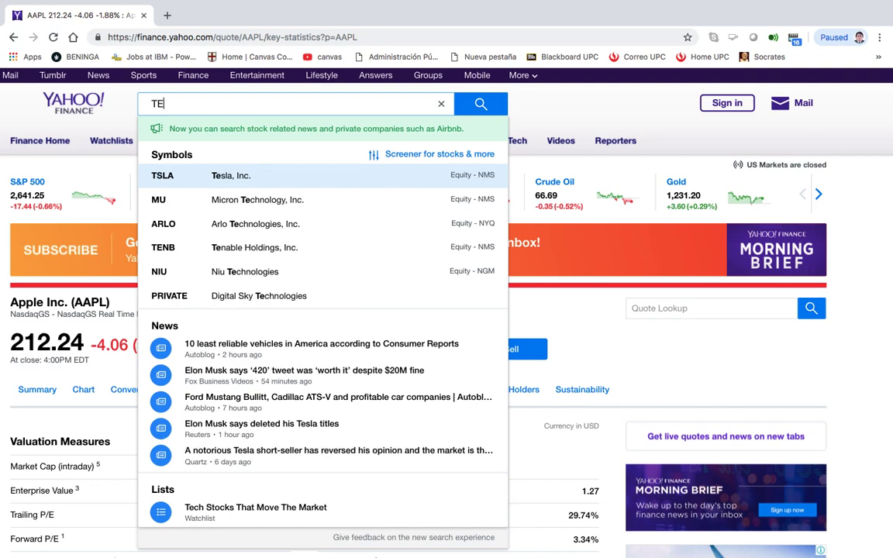
pyautogui.click(233, 177)
# - Examine Tesla's Valuation Measures and the Stock Price History entries under Trading Information
pyautogui.scroll(-2, 383, 504)
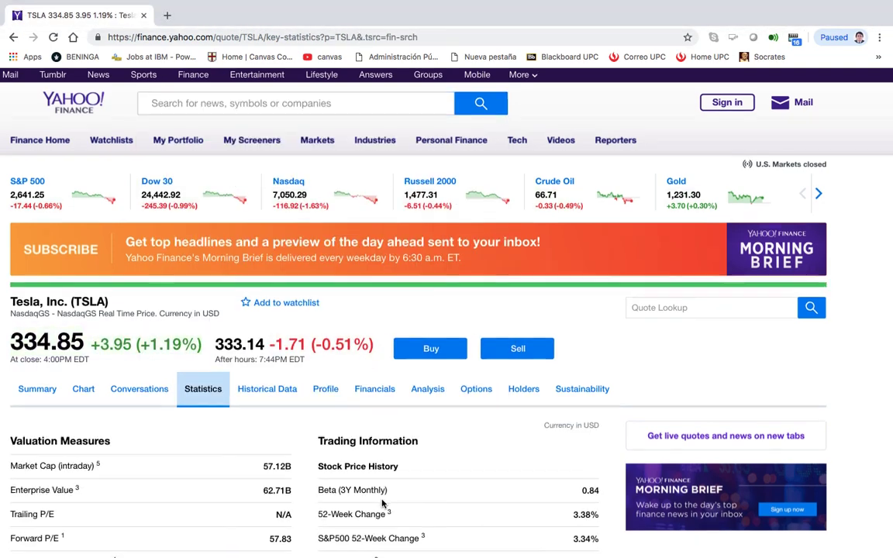
pyautogui.scroll(-3, 382, 504)
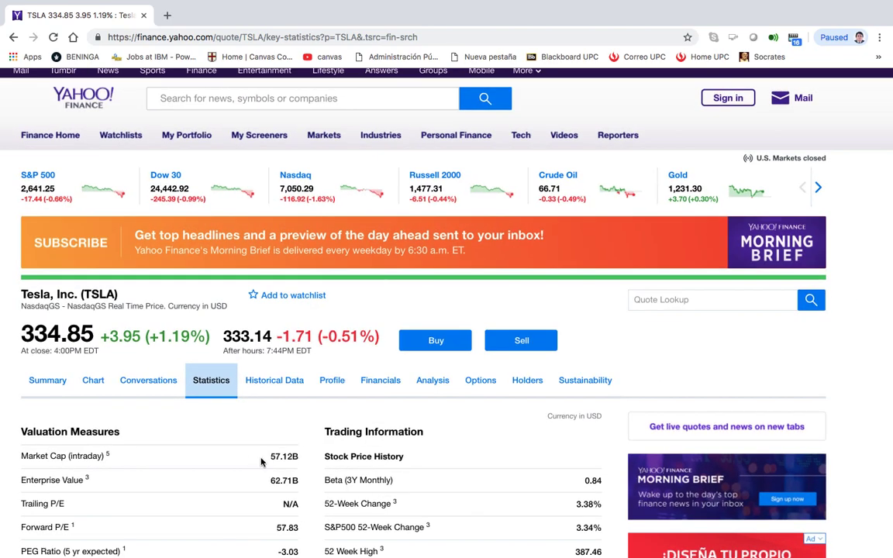
pyautogui.scroll(3, 263, 457)
pyautogui.scroll(-1, 263, 457)
pyautogui.scroll(3, 263, 457)
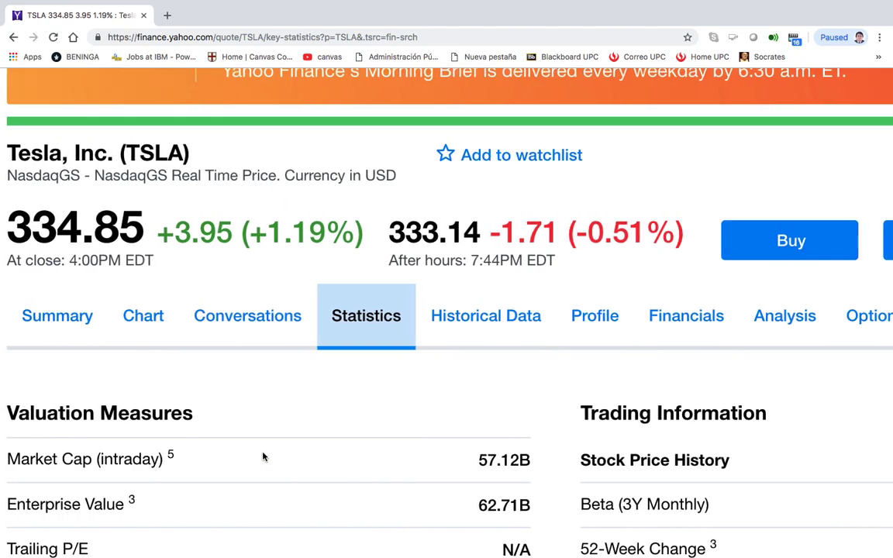
pyautogui.scroll(1, 263, 458)
pyautogui.hscroll(5, 263, 458)
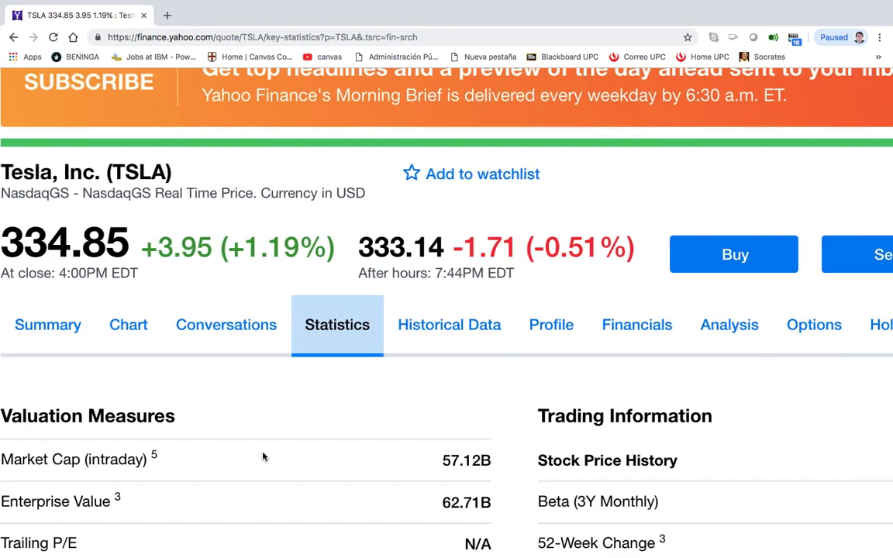
pyautogui.hscroll(1, 263, 458)
pyautogui.scroll(-6, 263, 458)
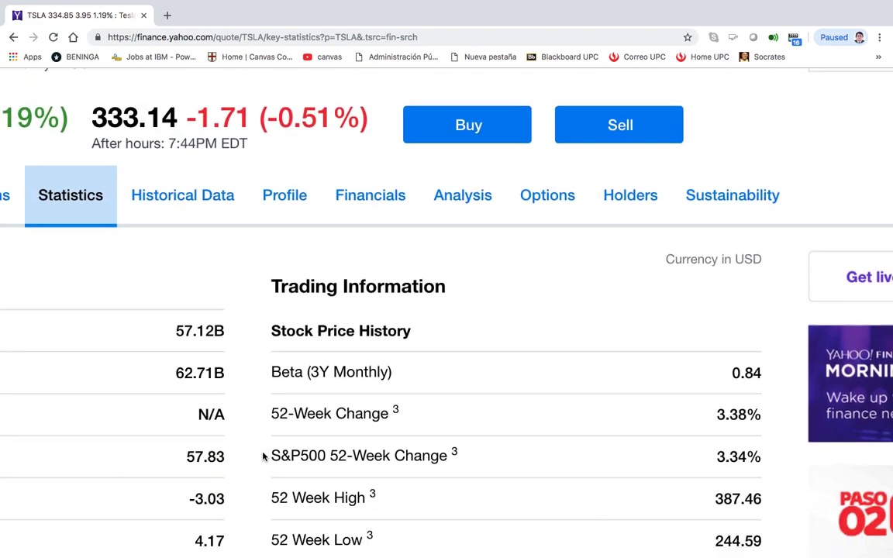
# - Examine Tesla's Share Statistics, focusing on the Short % of Float (Oct 14, 2018) entry
pyautogui.scroll(-5, 263, 458)
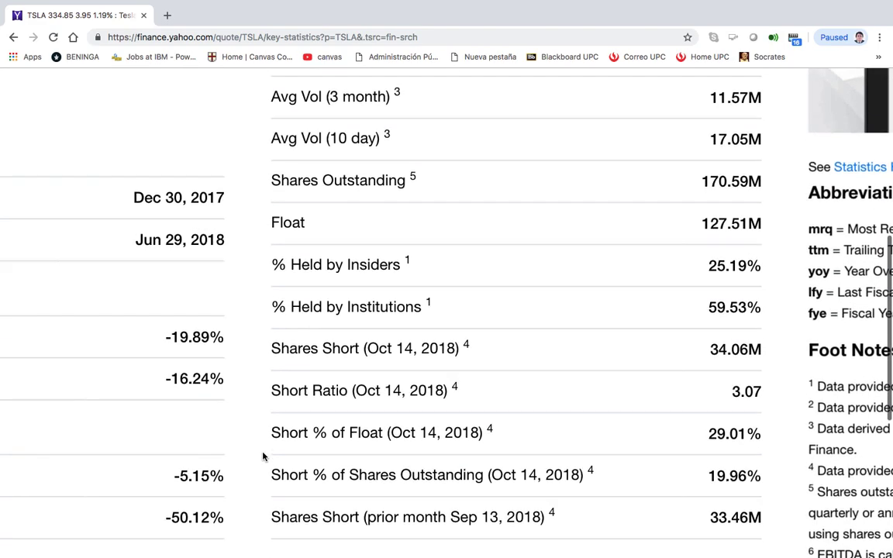
pyautogui.scroll(2, 263, 458)
pyautogui.scroll(1, 263, 457)
pyautogui.hscroll(5, 263, 457)
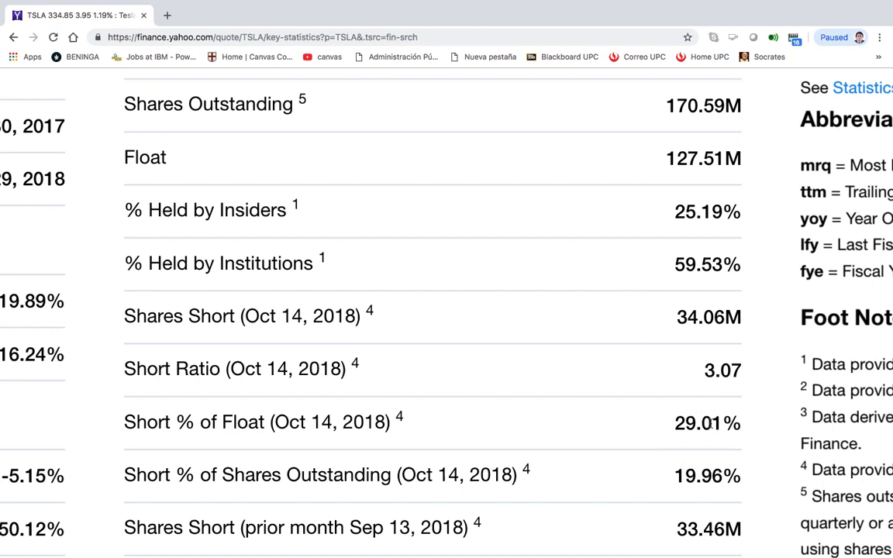
pyautogui.scroll(-1, 710, 424)
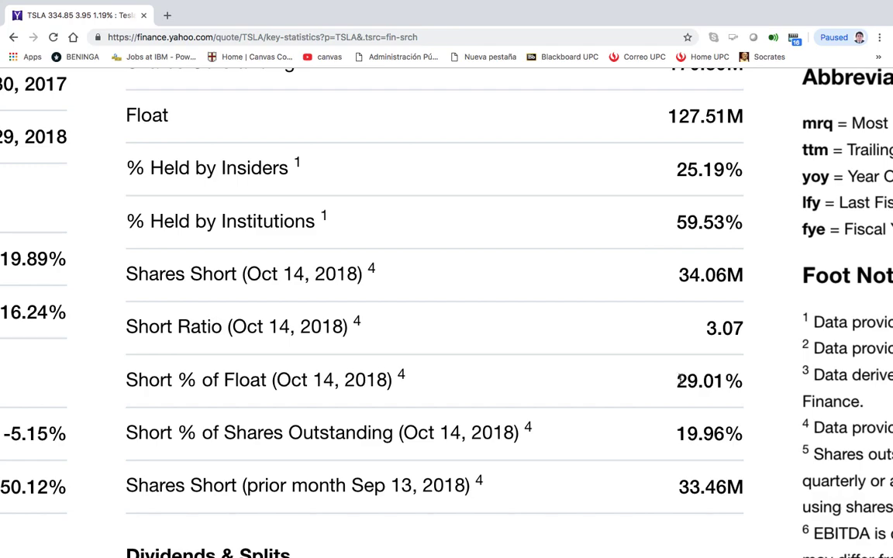
pyautogui.scroll(-3, 680, 380)
pyautogui.scroll(-1, 682, 380)
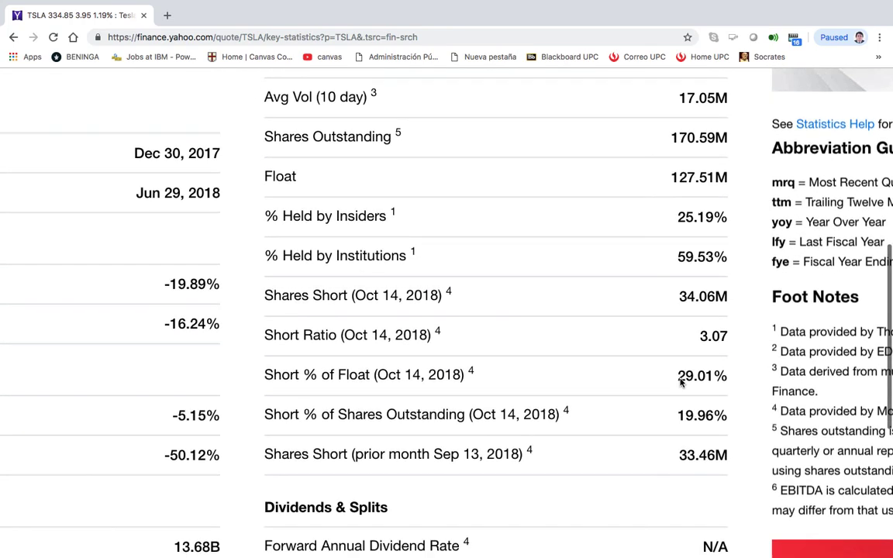
pyautogui.scroll(1, 683, 381)
pyautogui.scroll(2, 682, 383)
pyautogui.scroll(-4, 682, 381)
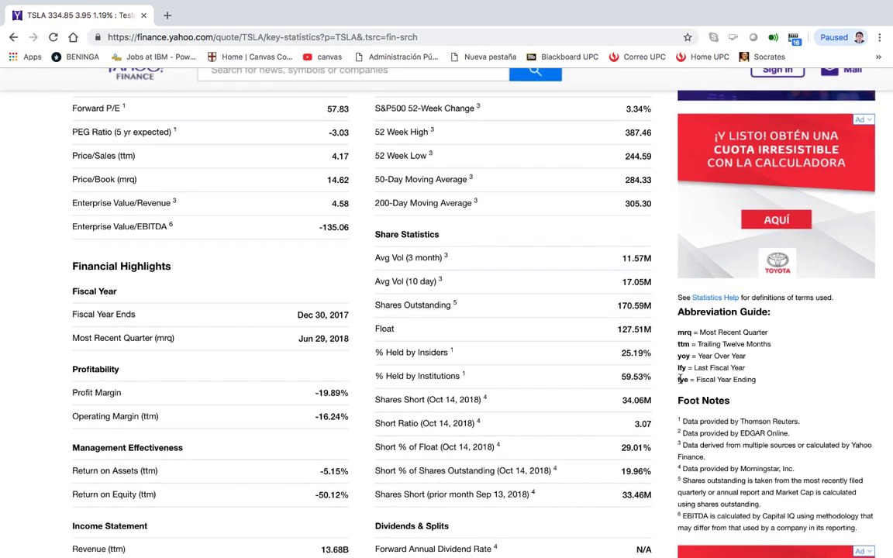
# - Search for "APPL" and return to the statistics of Apple Inc. (AAPL)
pyautogui.scroll(5, 680, 380)
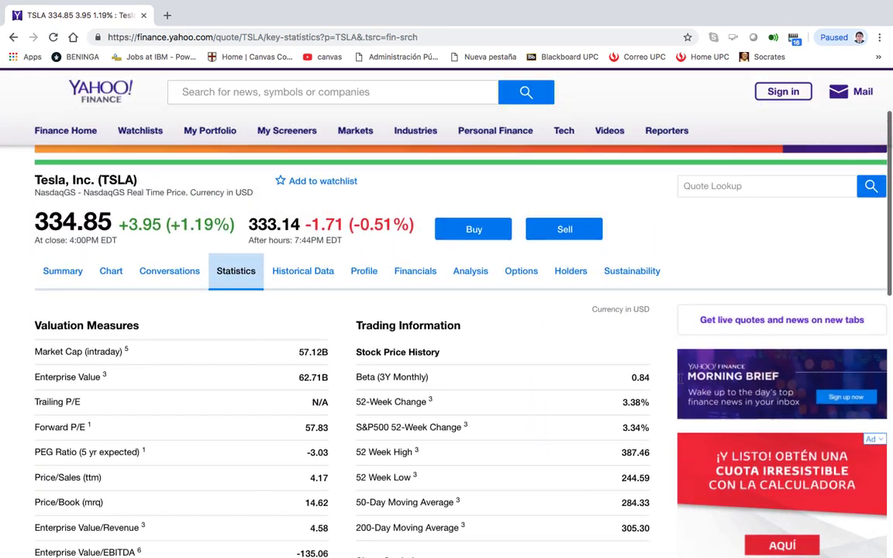
pyautogui.click(219, 89)
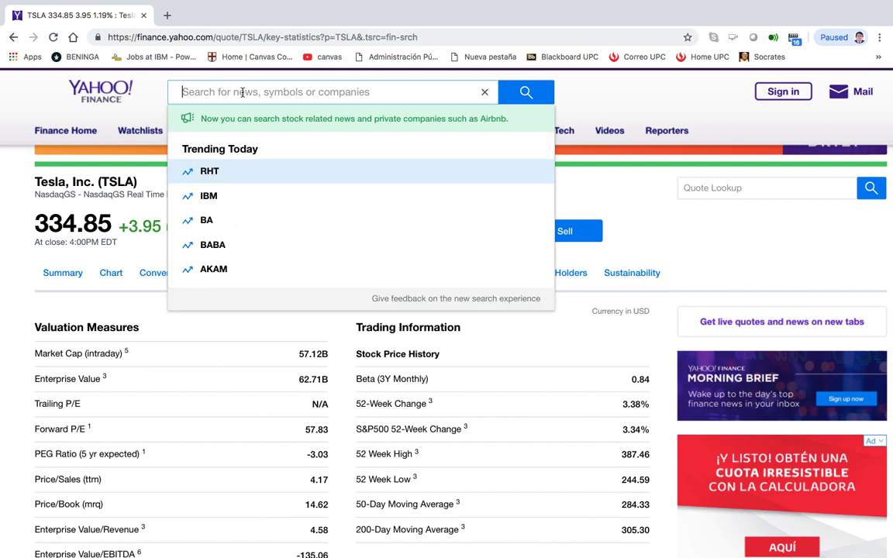
pyautogui.write('APPL')
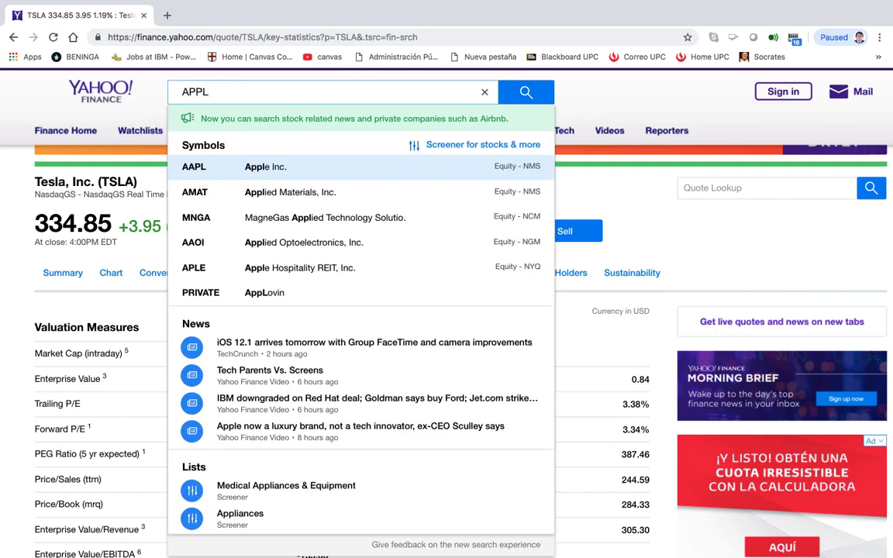
pyautogui.click(265, 171)
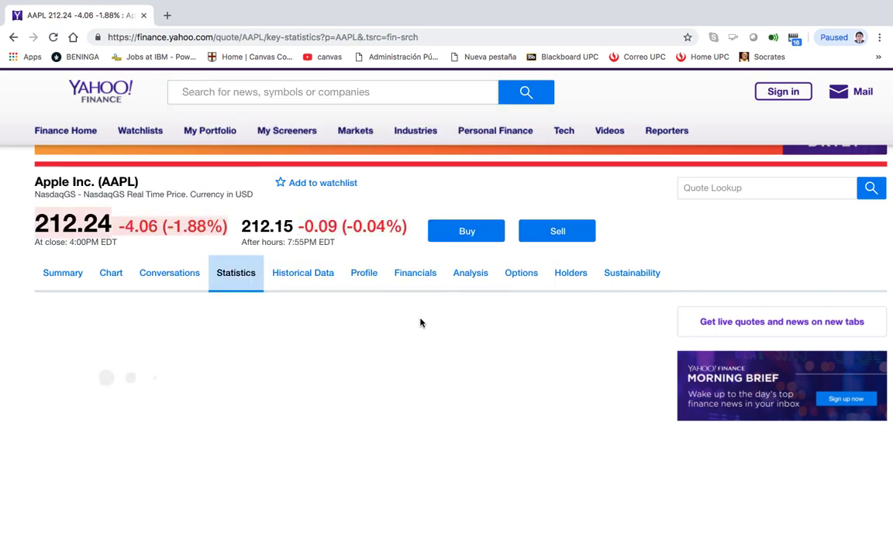
# - Find Short % of Float (Oct 14, 2018) in Apple's Share Statistics and highlight its figure for comparison with Tesla
pyautogui.scroll(-3, 439, 465)
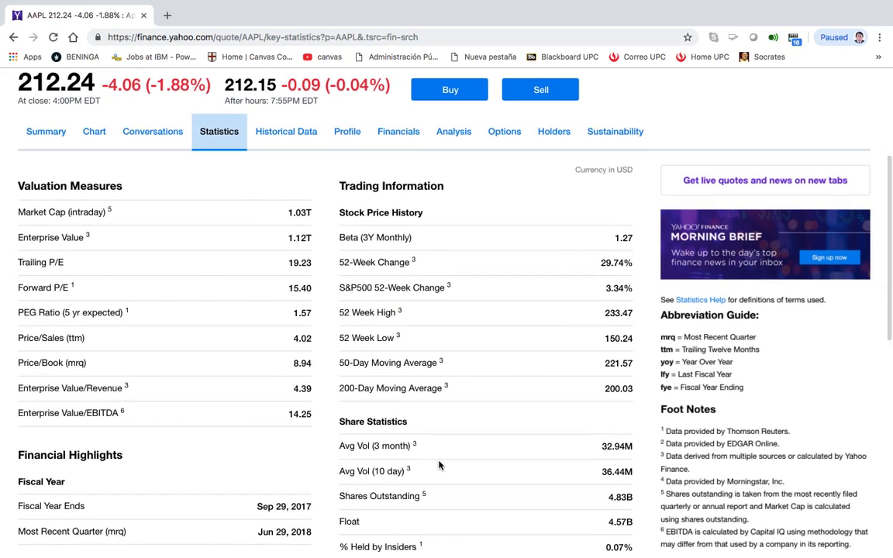
pyautogui.scroll(3, 439, 465)
pyautogui.scroll(-5, 439, 465)
pyautogui.scroll(2, 439, 465)
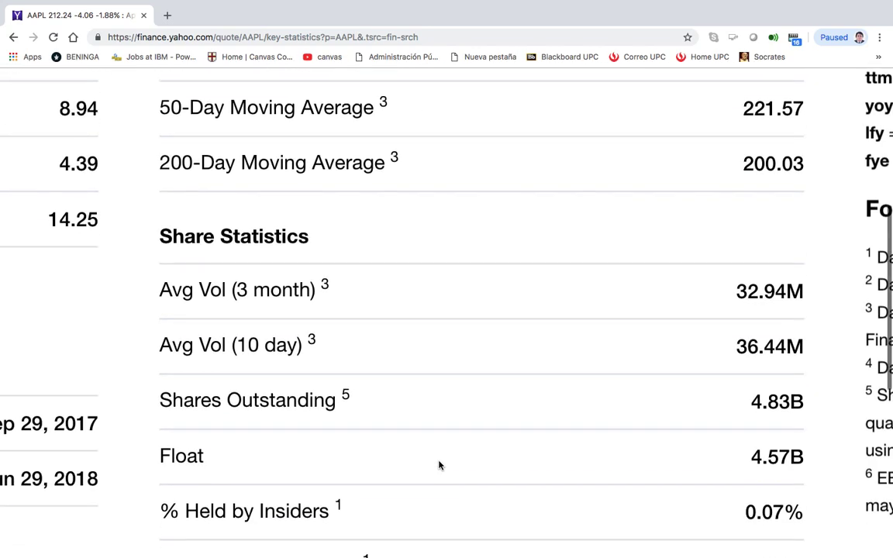
pyautogui.scroll(-5, 439, 465)
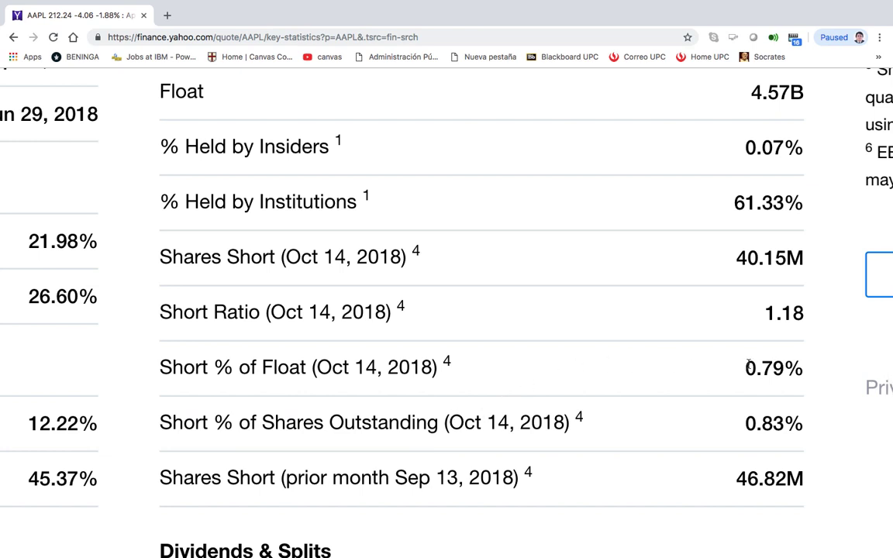
pyautogui.moveTo(747, 367); pyautogui.dragTo(784, 368)
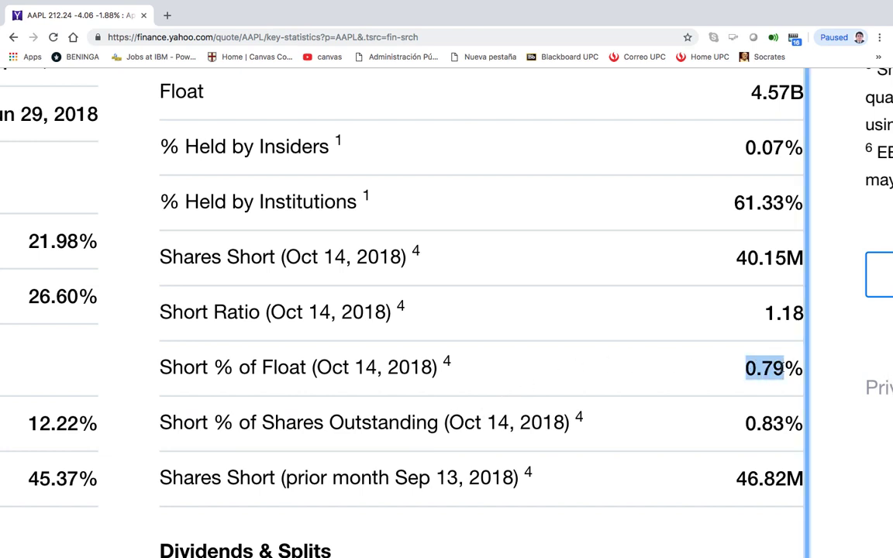
pyautogui.scroll(-1, 481, 310)
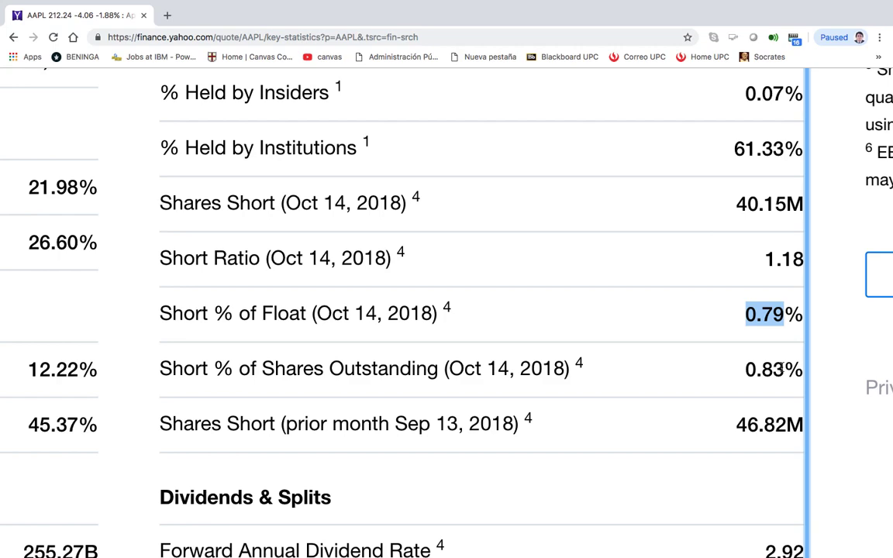
# - Examine Apple's Dividends & Splits entries and highlight the Payout Ratio figure
pyautogui.scroll(-4, 784, 371)
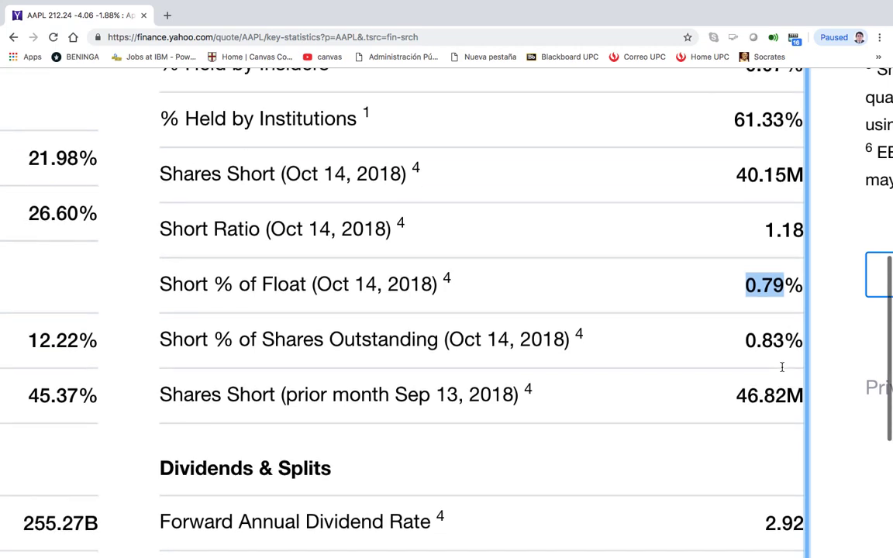
pyautogui.scroll(-4, 783, 370)
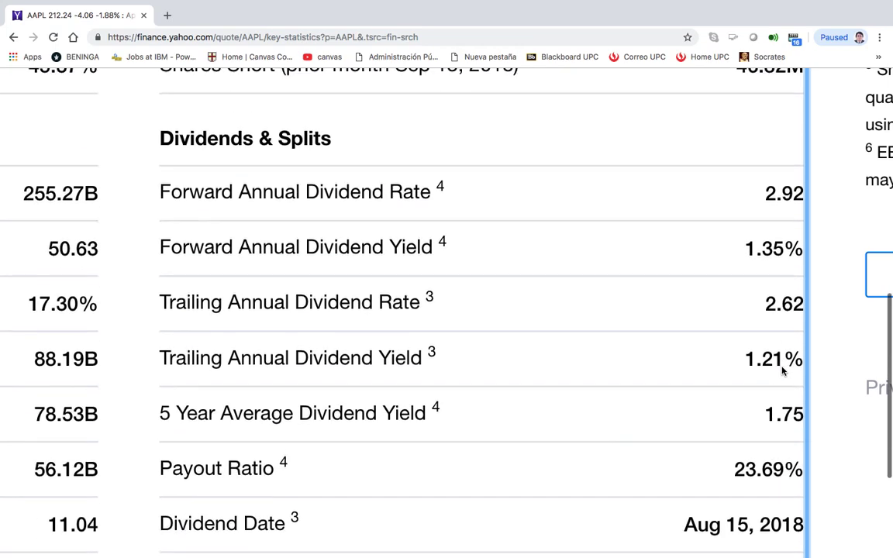
pyautogui.scroll(-1, 783, 371)
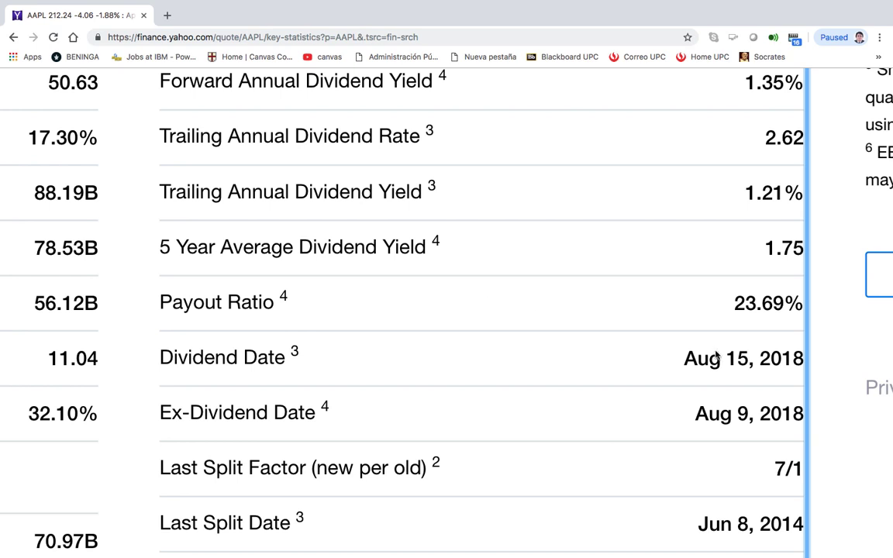
pyautogui.moveTo(739, 309); pyautogui.dragTo(781, 308)
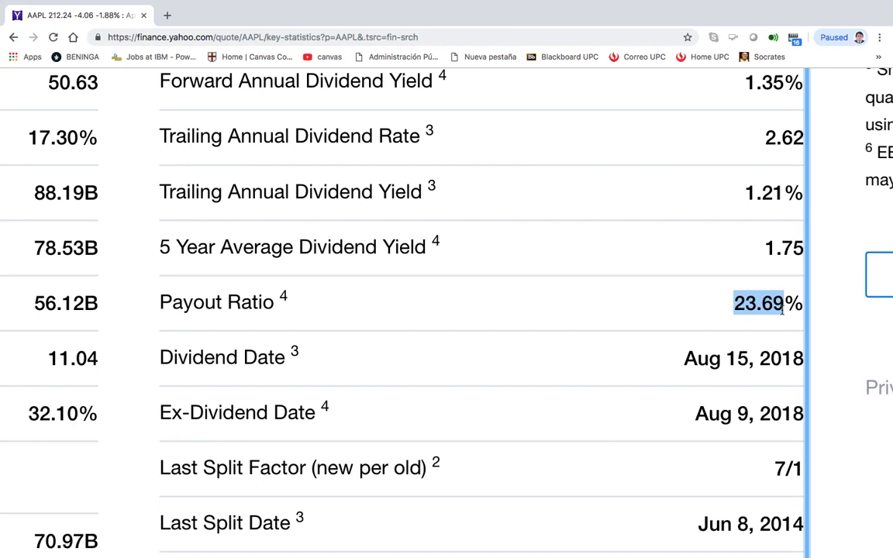
# - Review the dividend dates and last split details, and revisit the forward and trailing dividend rates and yields
pyautogui.scroll(-3, 782, 308)
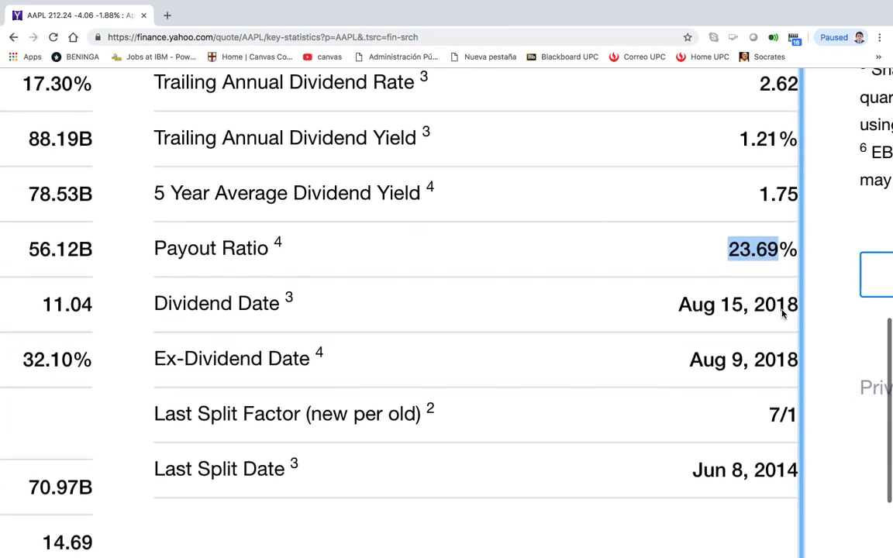
pyautogui.scroll(-5, 783, 314)
pyautogui.scroll(4, 783, 314)
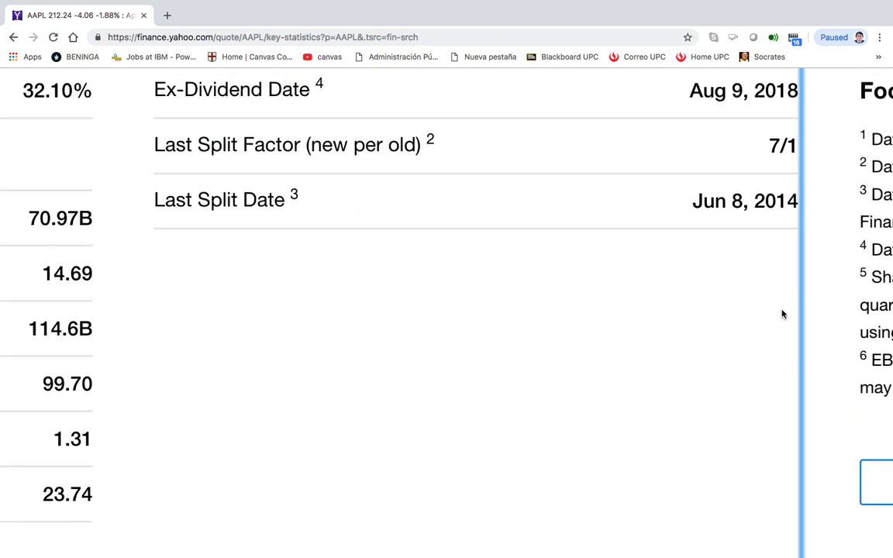
pyautogui.scroll(1, 782, 314)
pyautogui.keyDown('ctrl'); pyautogui.scroll(-2, 782, 314); pyautogui.keyUp('ctrl')
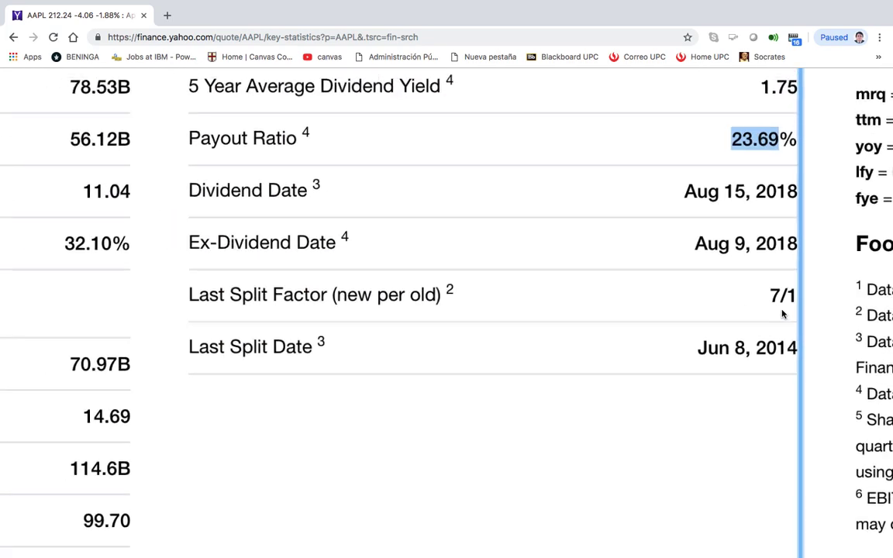
pyautogui.scroll(4, 783, 314)
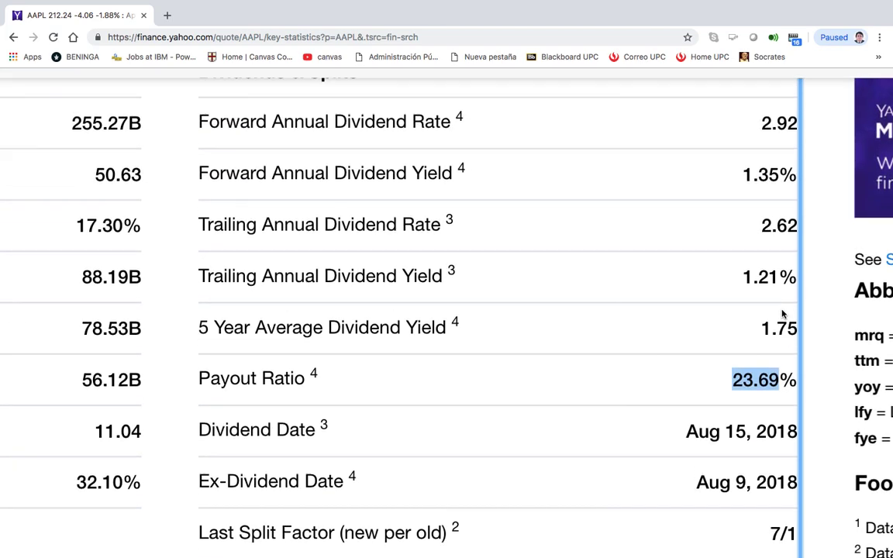
pyautogui.scroll(3, 783, 314)
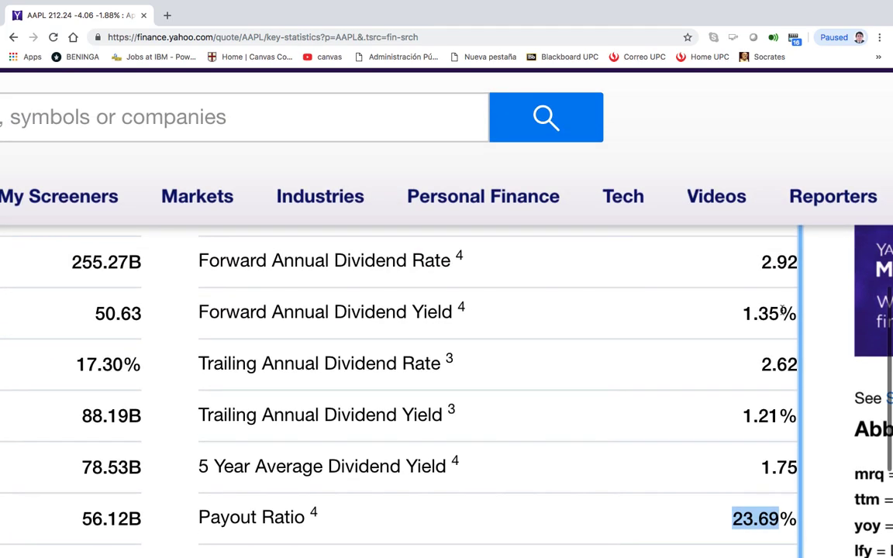
pyautogui.scroll(-2, 783, 310)
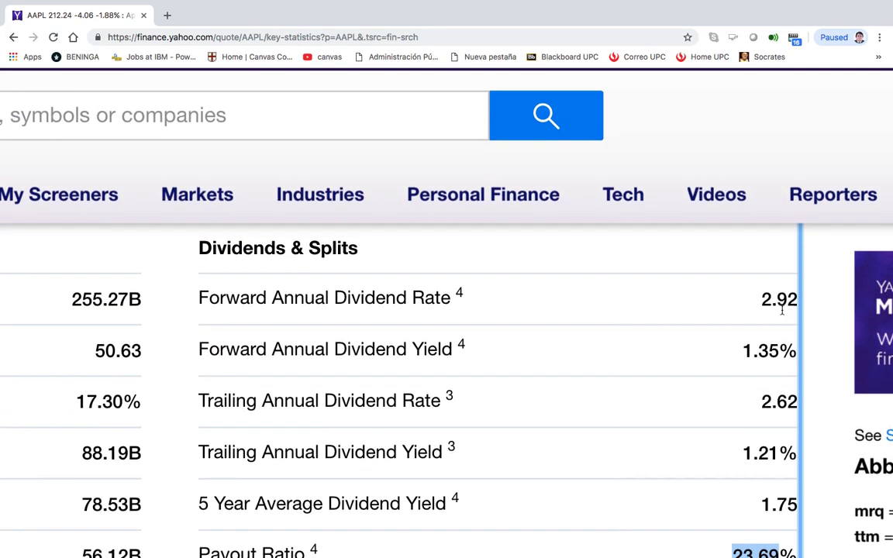
pyautogui.scroll(-2, 782, 310)
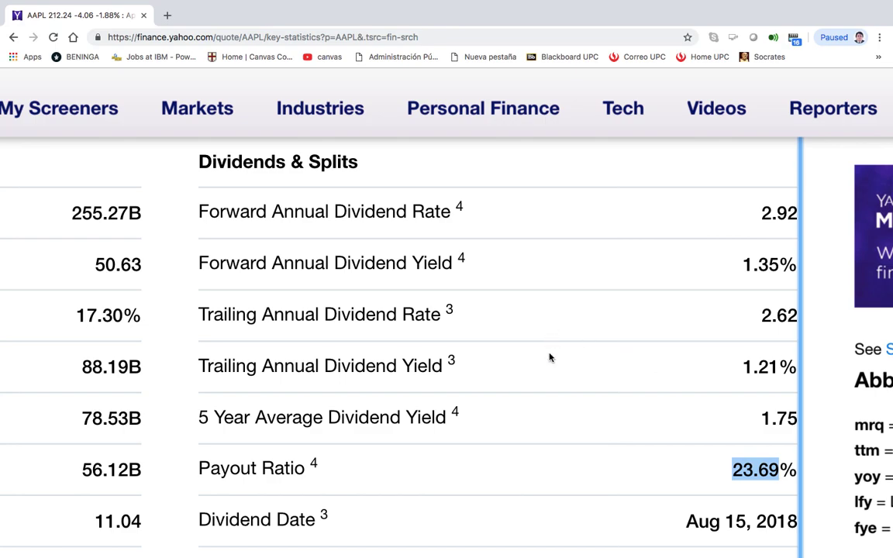
# - Examine Apple's Income Statement, Balance Sheet and Cash Flow Statement figures
pyautogui.press('super+minus')
pyautogui.hscroll(-10, 550, 358)
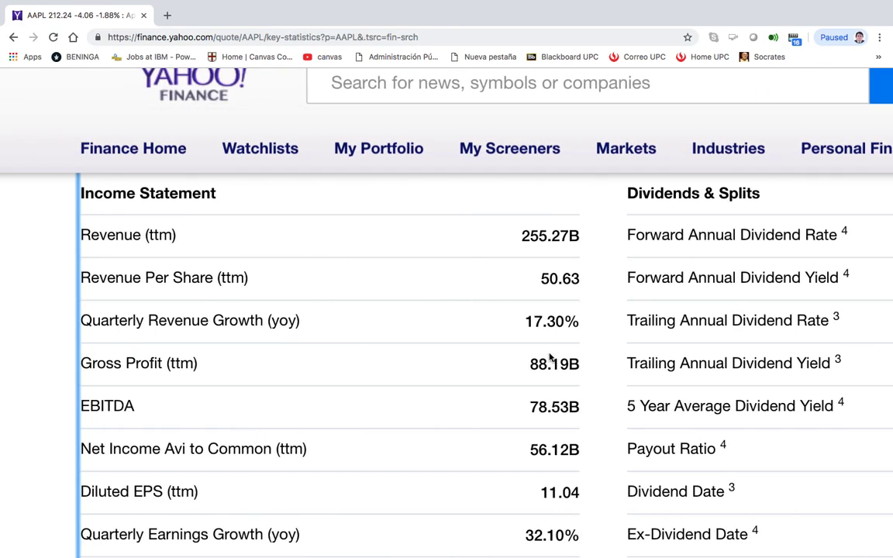
pyautogui.scroll(-5, 550, 358)
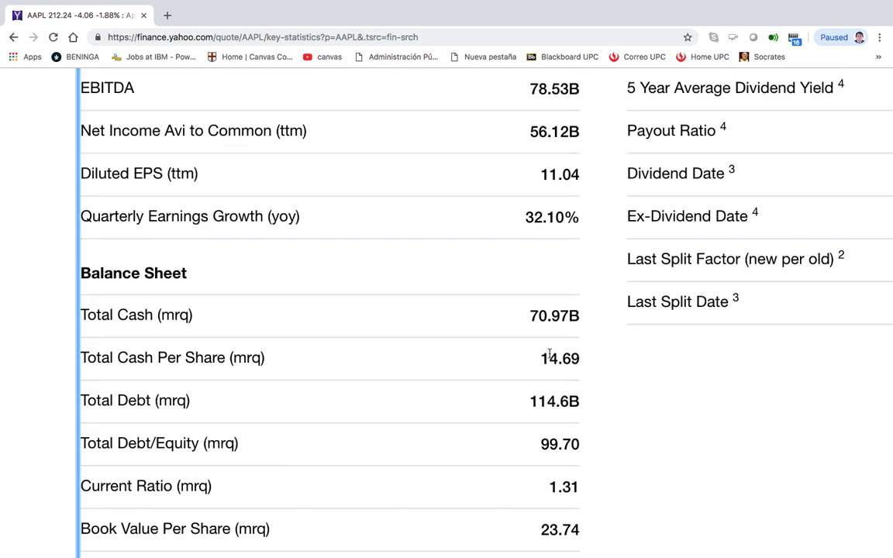
pyautogui.scroll(-3, 550, 356)
pyautogui.scroll(7, 550, 356)
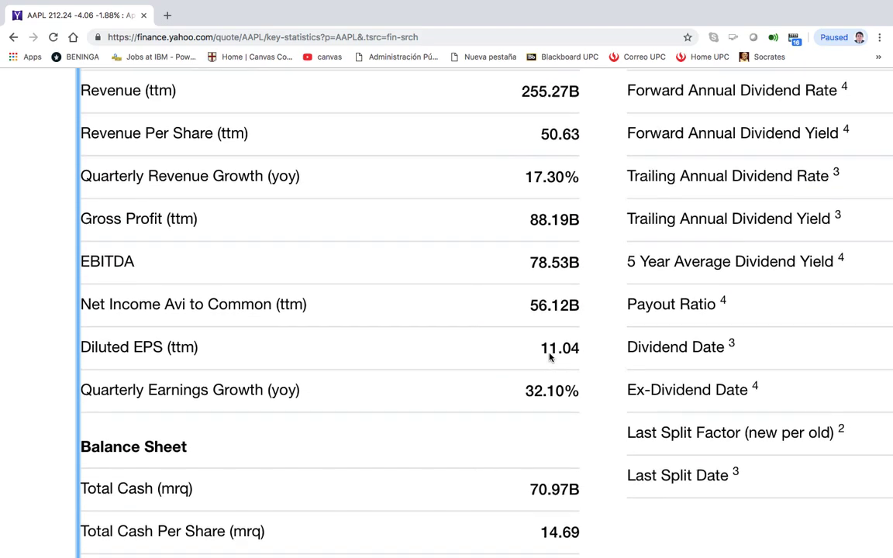
pyautogui.scroll(-6, 550, 357)
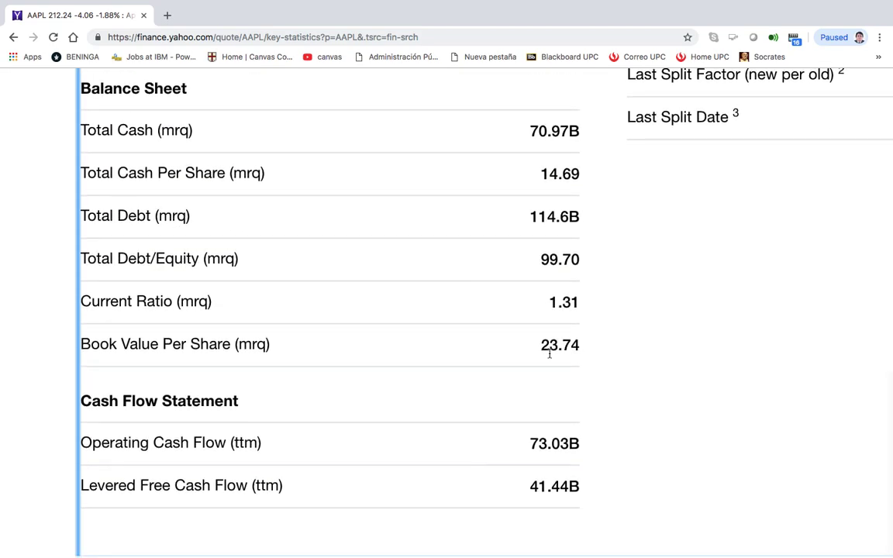
# - Review Apple's Valuation Measures, followed by its Stock Price History and Share Statistics
pyautogui.scroll(7, 550, 355)
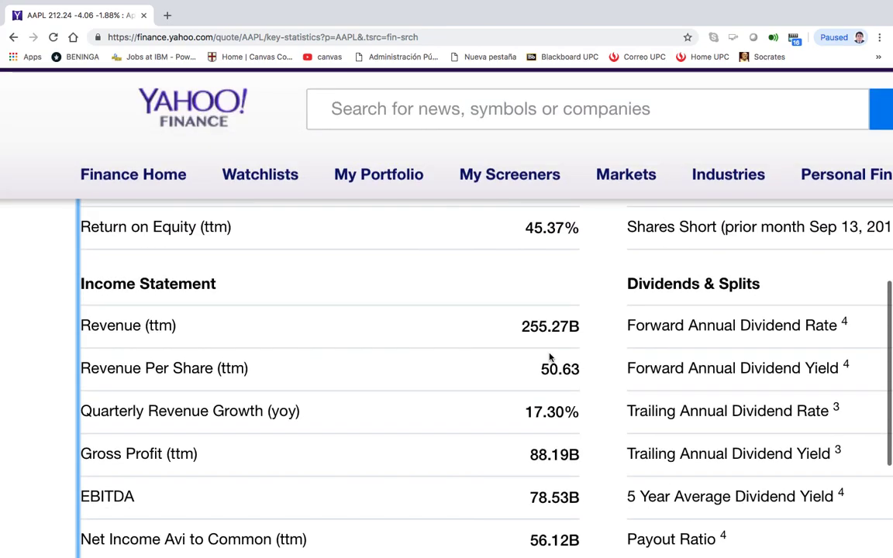
pyautogui.scroll(8, 550, 357)
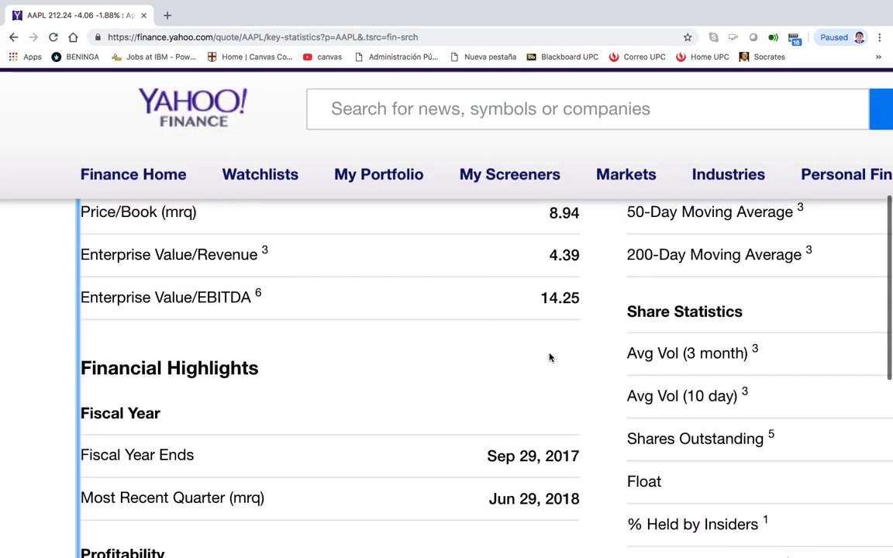
pyautogui.scroll(6, 549, 356)
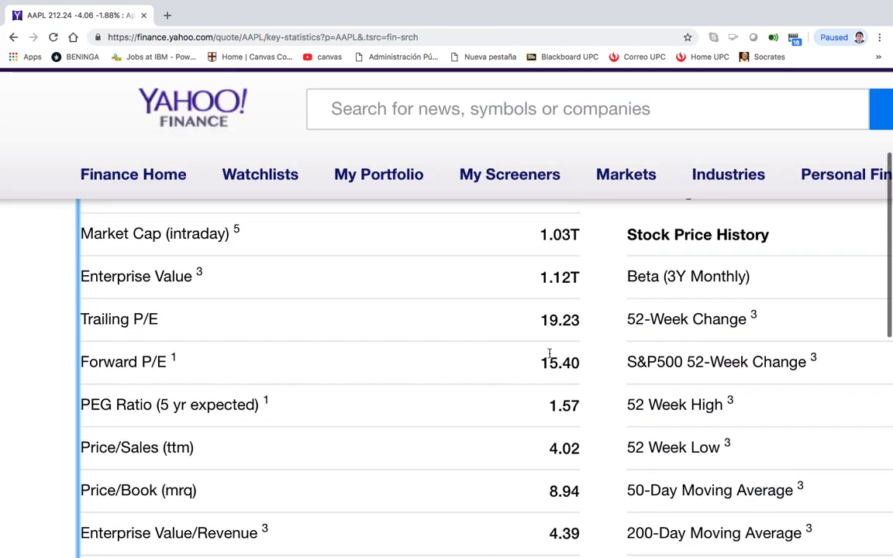
pyautogui.scroll(2, 550, 354)
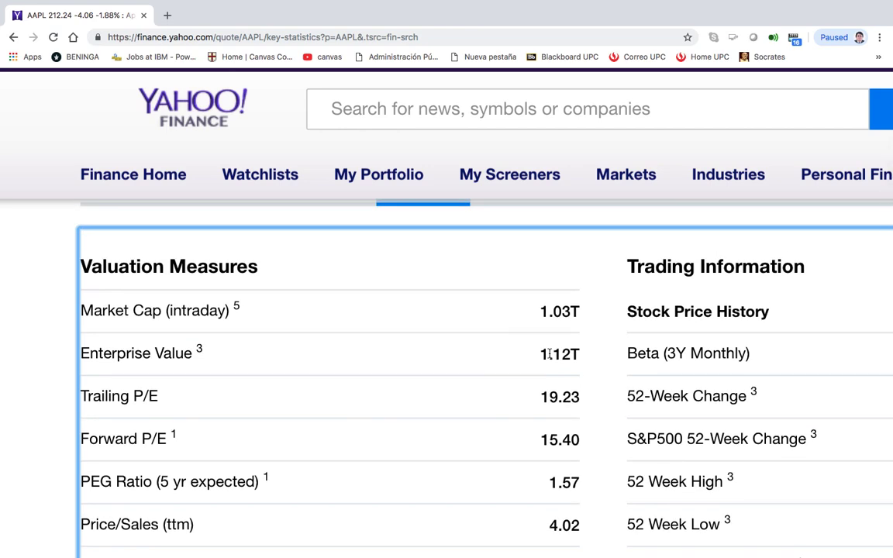
pyautogui.hscroll(10, 550, 353)
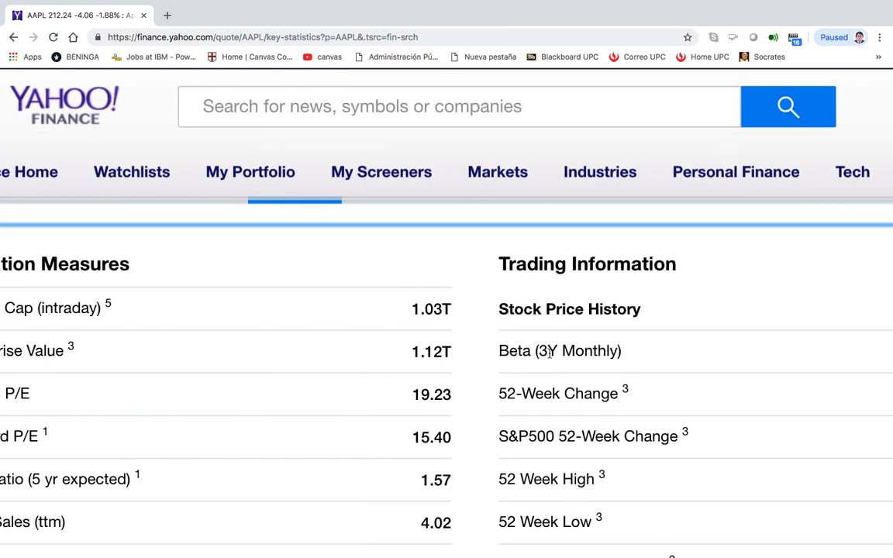
pyautogui.scroll(-1, 550, 356)
pyautogui.scroll(-5, 550, 358)
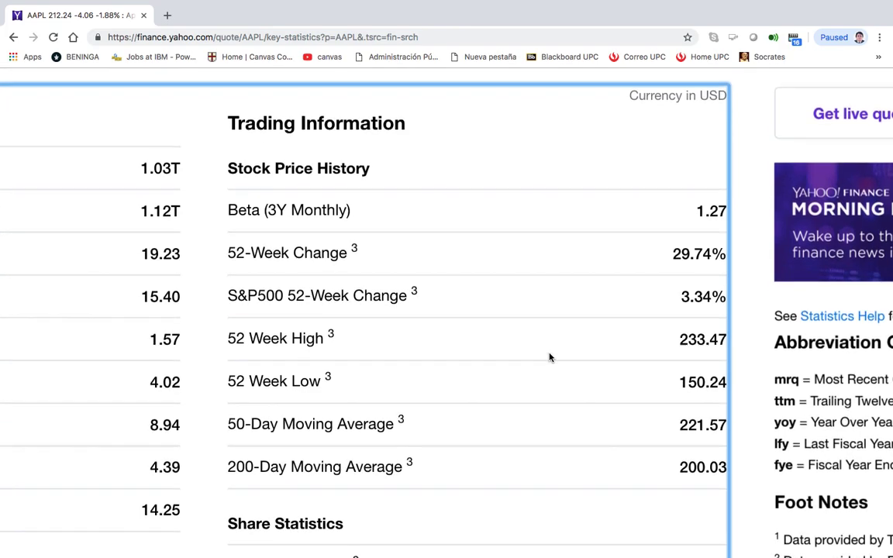
pyautogui.scroll(-5, 550, 358)
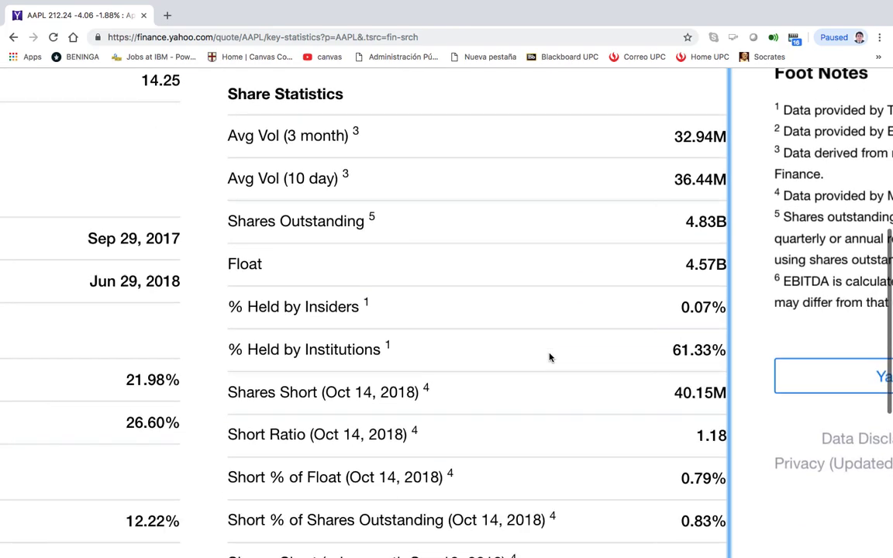
pyautogui.scroll(-3, 549, 353)
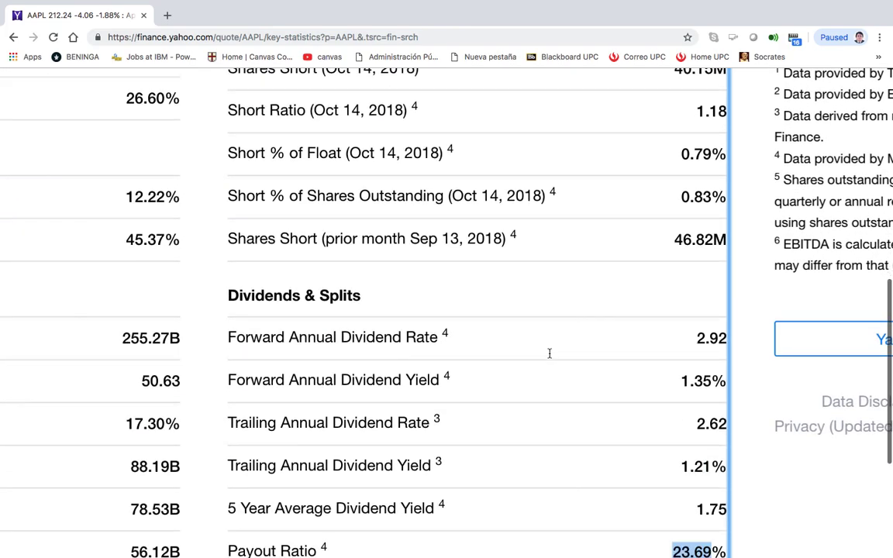
# - Enlarge Apple's Dividends & Splits section and examine its dividend rates, yields and payout ratio
pyautogui.keyDown('ctrl'); pyautogui.scroll(3, 550, 357); pyautogui.keyUp('ctrl')
pyautogui.keyDown('ctrl'); pyautogui.scroll(-1, 550, 358); pyautogui.keyUp('ctrl')
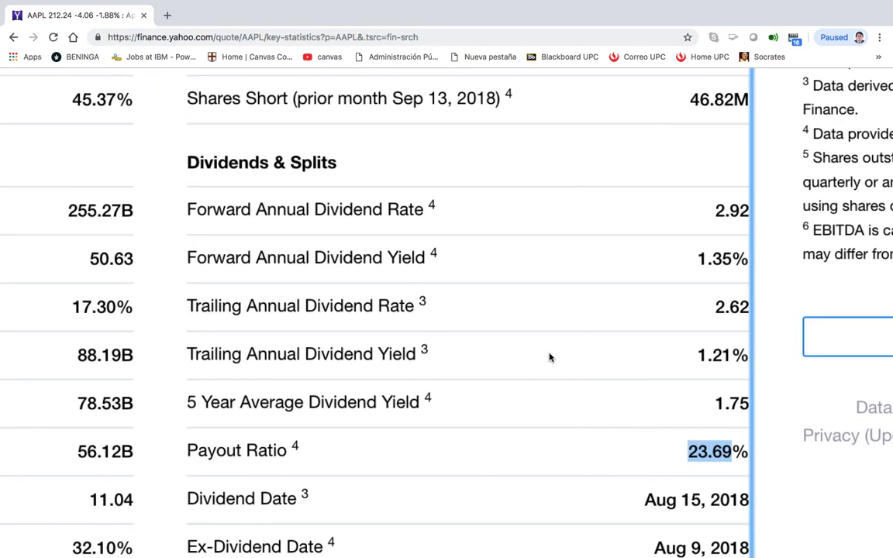
pyautogui.scroll(-1, 550, 358)
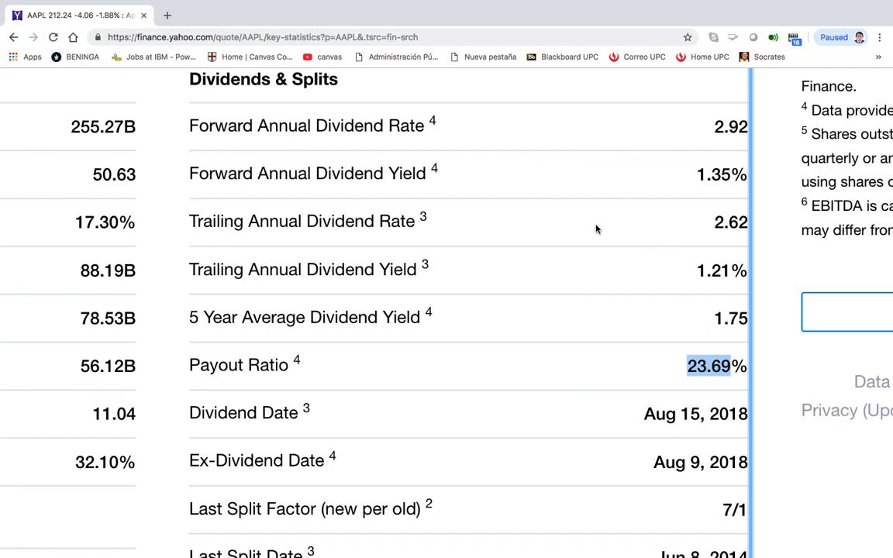
pyautogui.scroll(1, 596, 229)
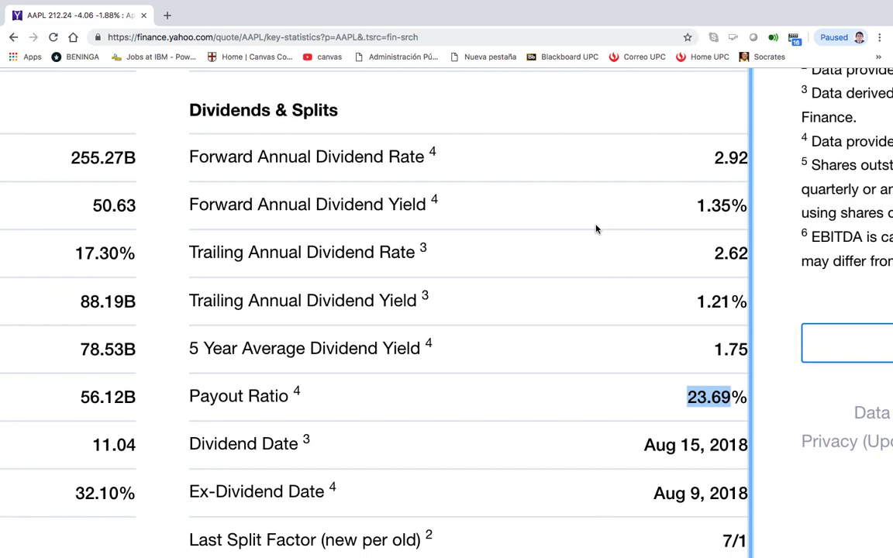
pyautogui.scroll(3, 596, 229)
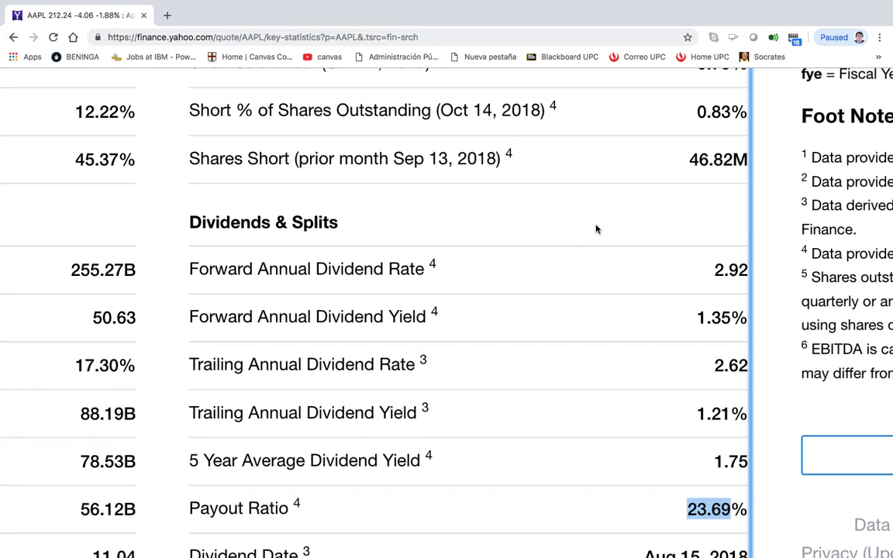
pyautogui.scroll(3, 596, 228)
pyautogui.scroll(-6, 597, 229)
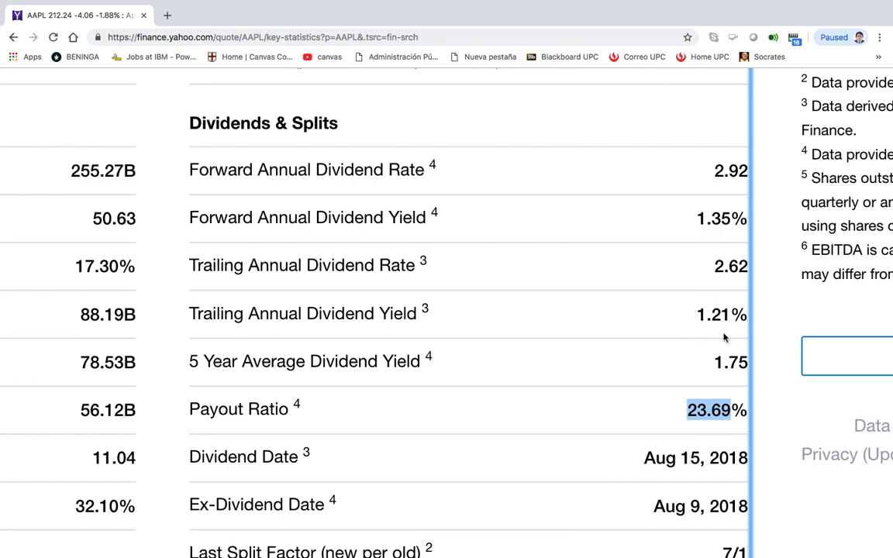
# - Skim the remaining Apple statistics at a smaller zoom and return to the quote header with the current share price
pyautogui.scroll(-3, 715, 349)
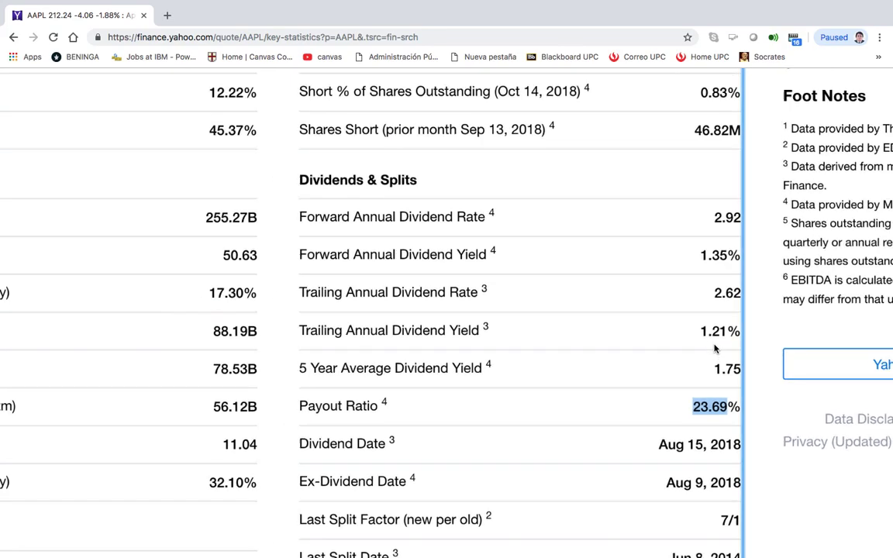
pyautogui.scroll(-3, 715, 347)
pyautogui.hscroll(-2, 715, 346)
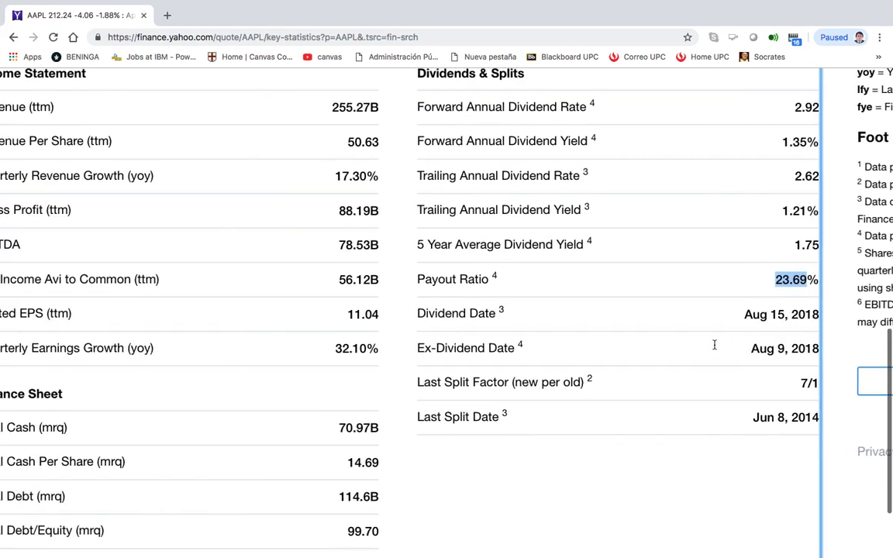
pyautogui.scroll(5, 715, 346)
pyautogui.scroll(10, 715, 349)
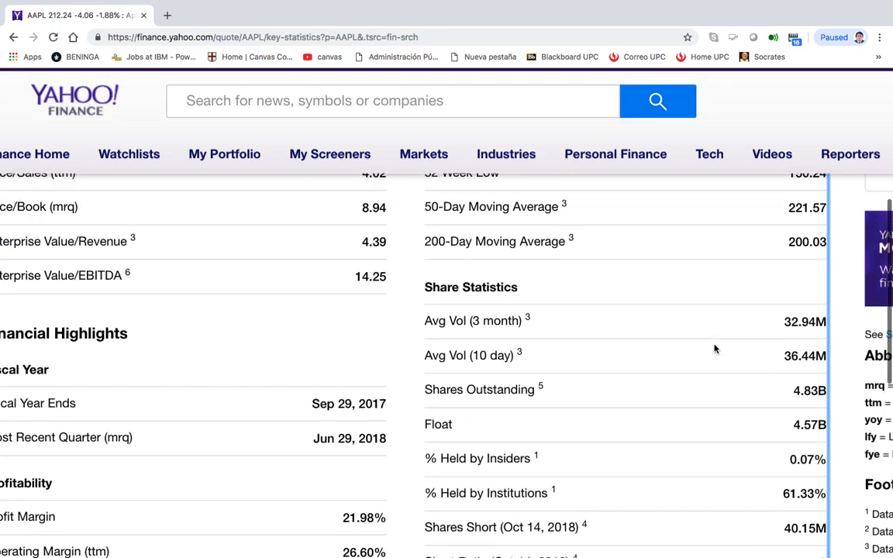
pyautogui.scroll(-2, 715, 349)
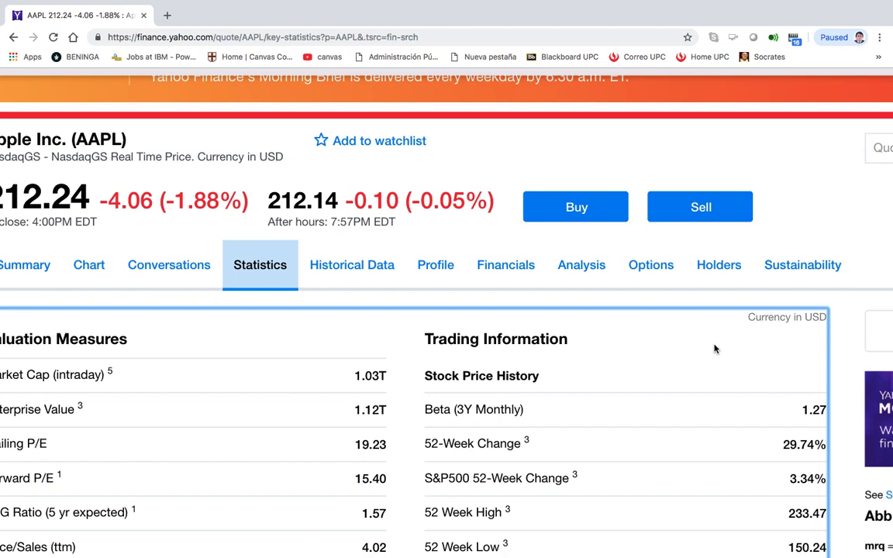
pyautogui.hscroll(-2, 558, 379)
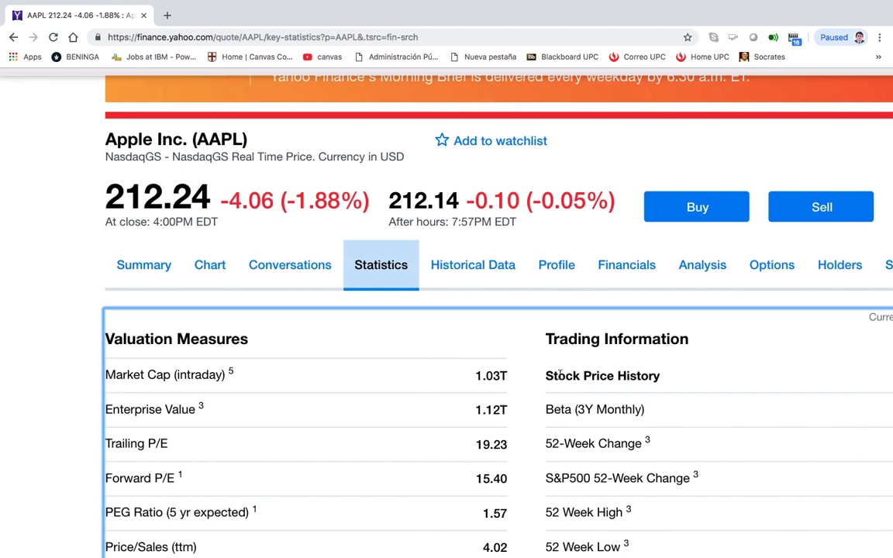
pyautogui.scroll(3, 560, 375)
pyautogui.scroll(3, 560, 375)
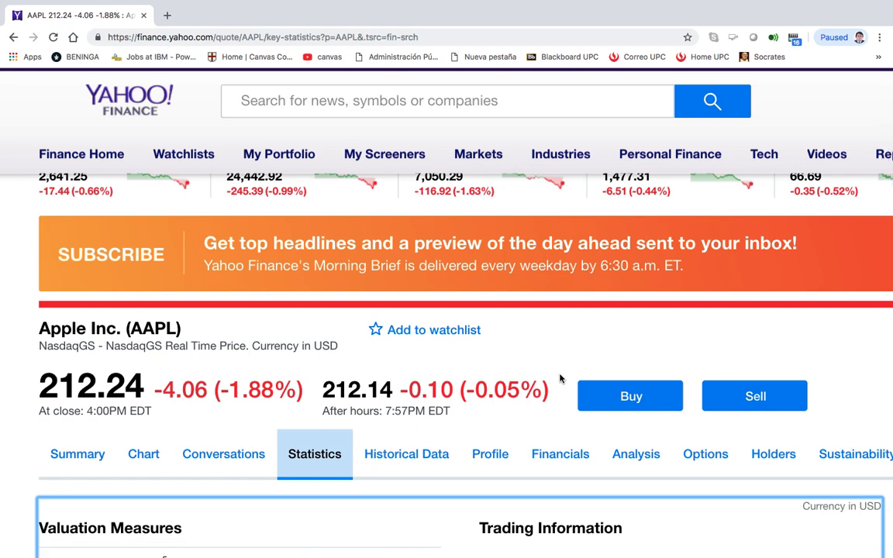
# - Switch to the Bloomberg terminal, dismiss the News Alerts popup, and bring up the 4-BLOOMBERG window at full size
pyautogui.press('super+Tab')
pyautogui.press('super+Tab')
pyautogui.press('super+Tab')
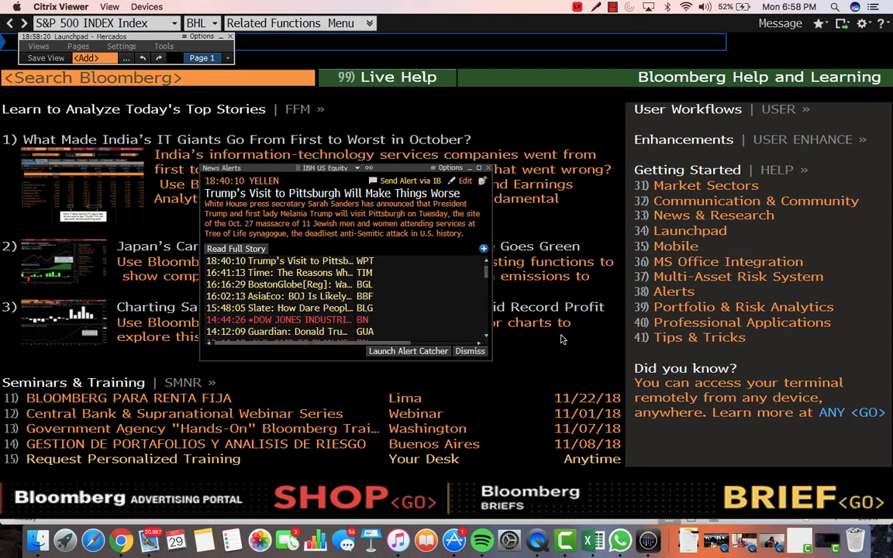
pyautogui.click(469, 351)
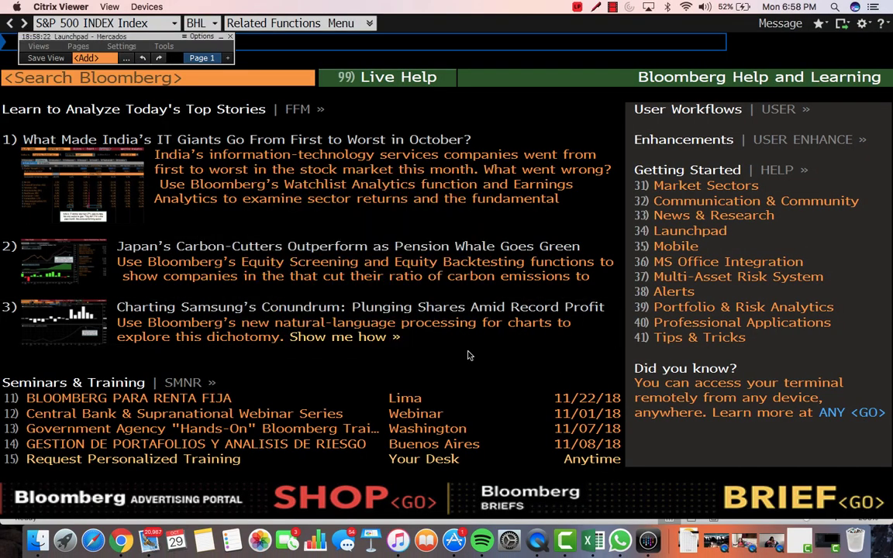
pyautogui.click(224, 37)
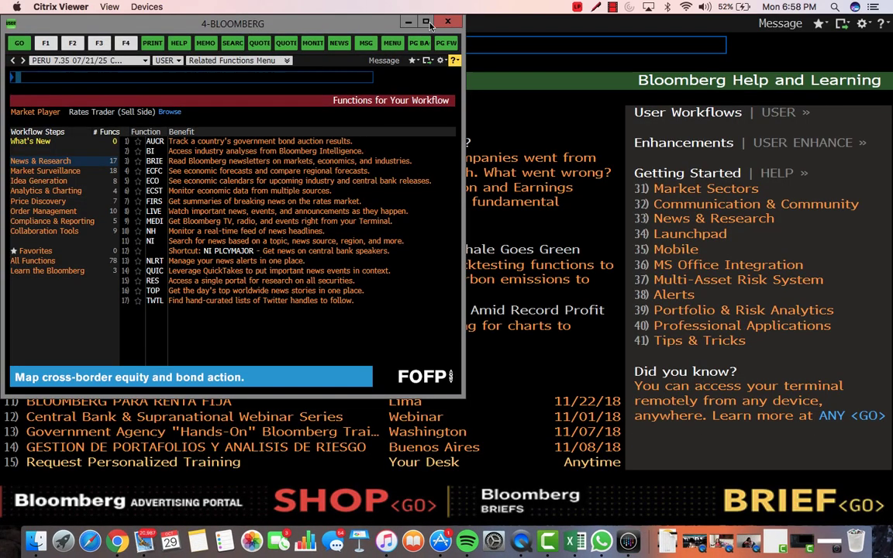
pyautogui.click(427, 22)
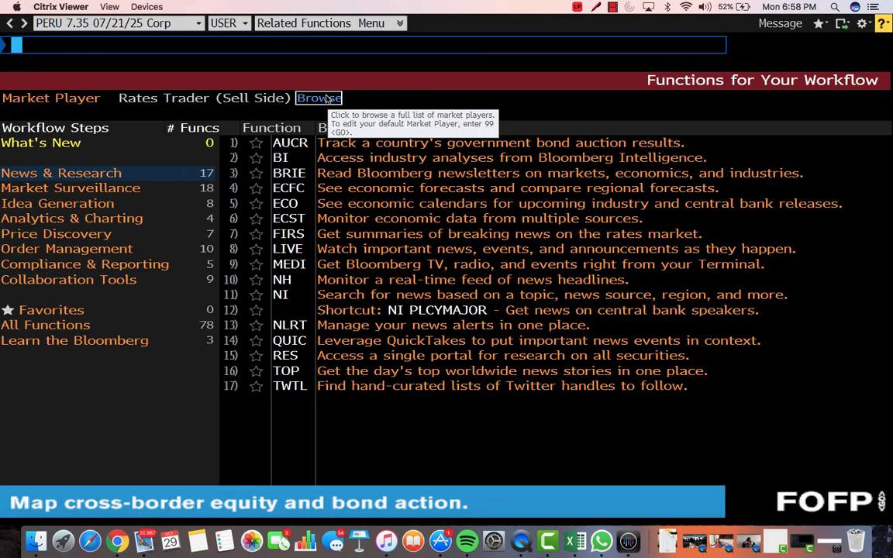
# - Look up "APPL", load AAPL US Equity (Apple Inc), and open its Security Description with the DES function
pyautogui.write('APPL')
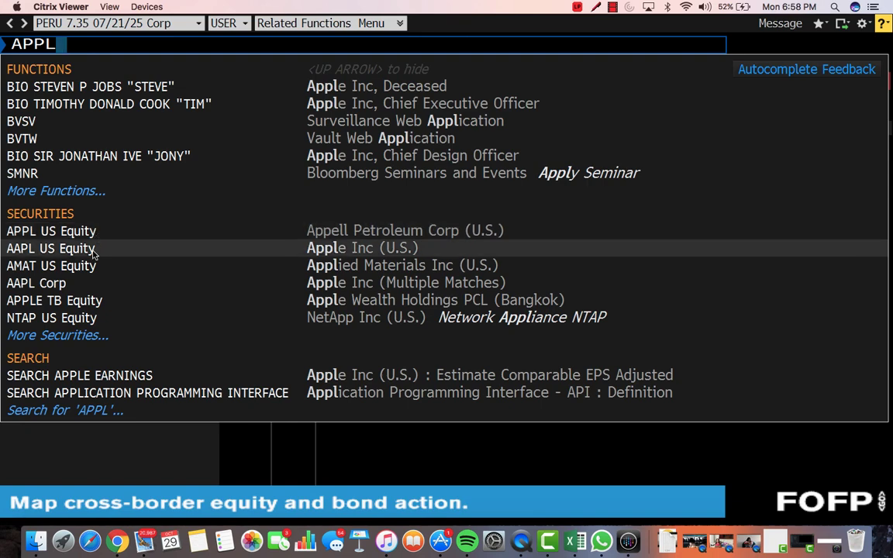
pyautogui.click(93, 249)
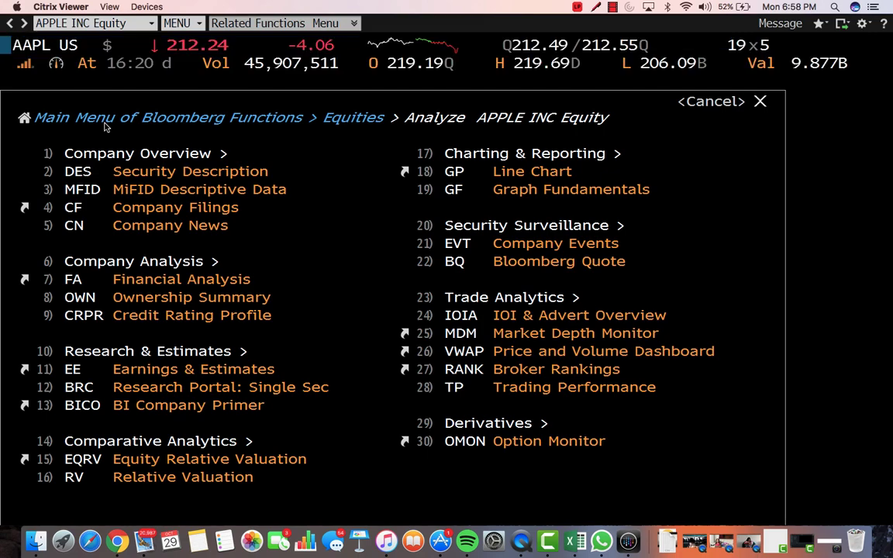
pyautogui.write('DES')
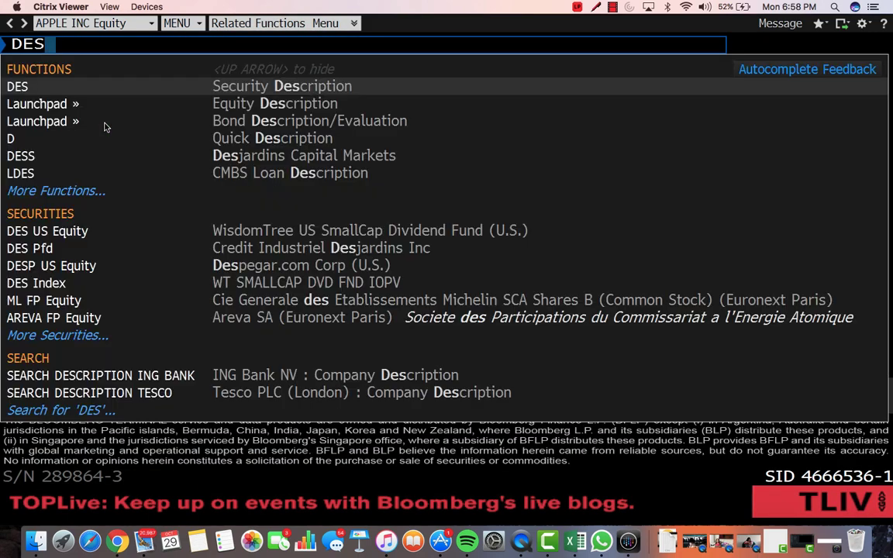
pyautogui.press('Return')
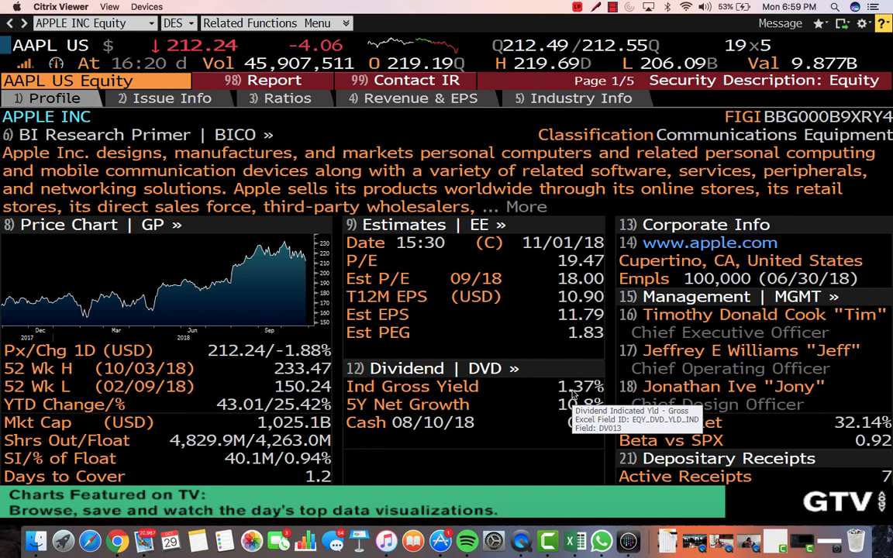
# - Switch to Excel, bring up Workbook1 in full screen, and show the Retorno por Dividendos percentage in D18 with three decimals
pyautogui.click(577, 543)
pyautogui.press('super+Tab')
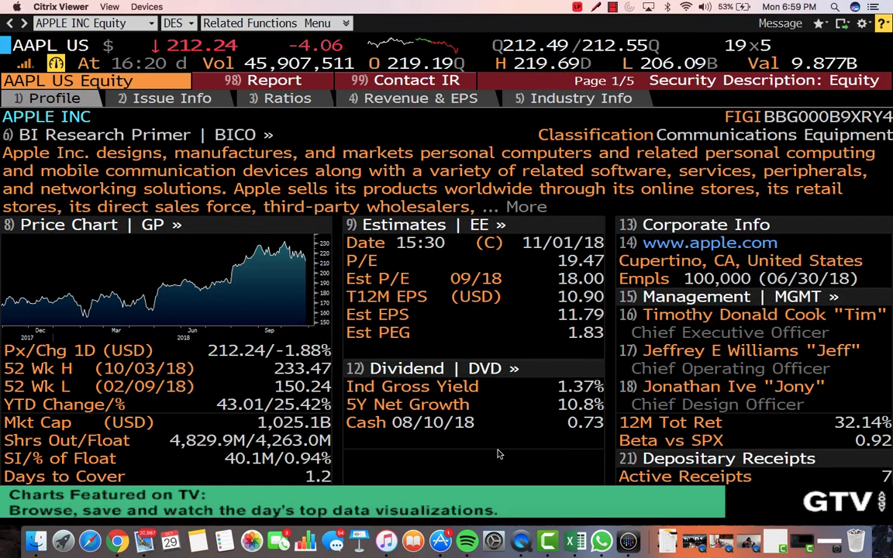
pyautogui.press('super+Tab')
pyautogui.scroll(-2, 466, 400)
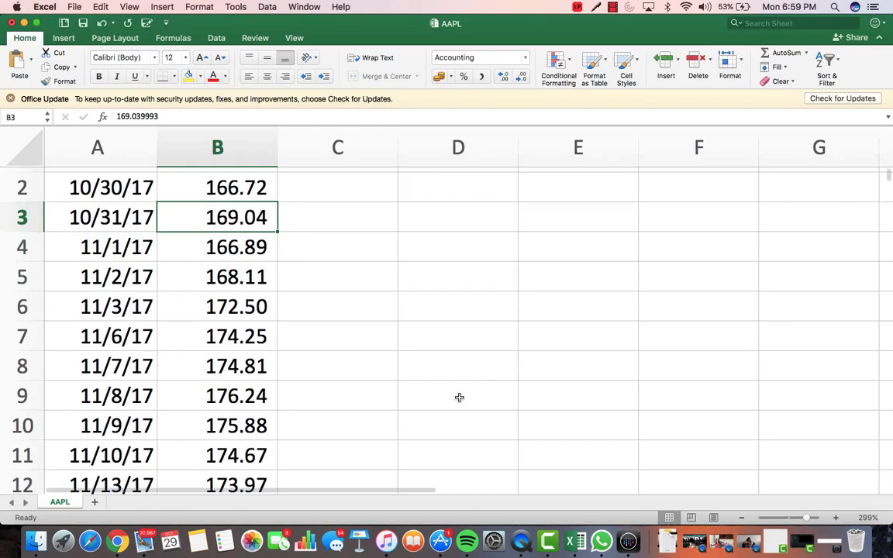
pyautogui.scroll(1, 465, 400)
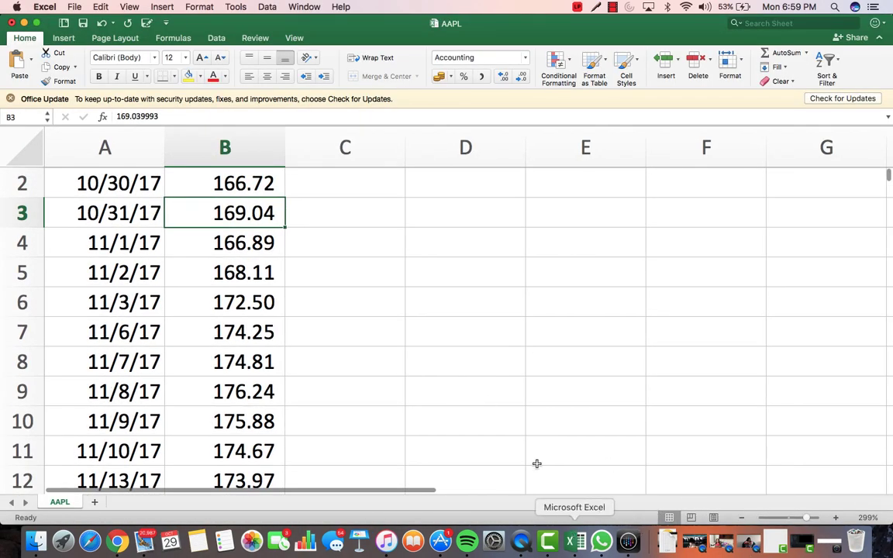
pyautogui.click(340, 6)
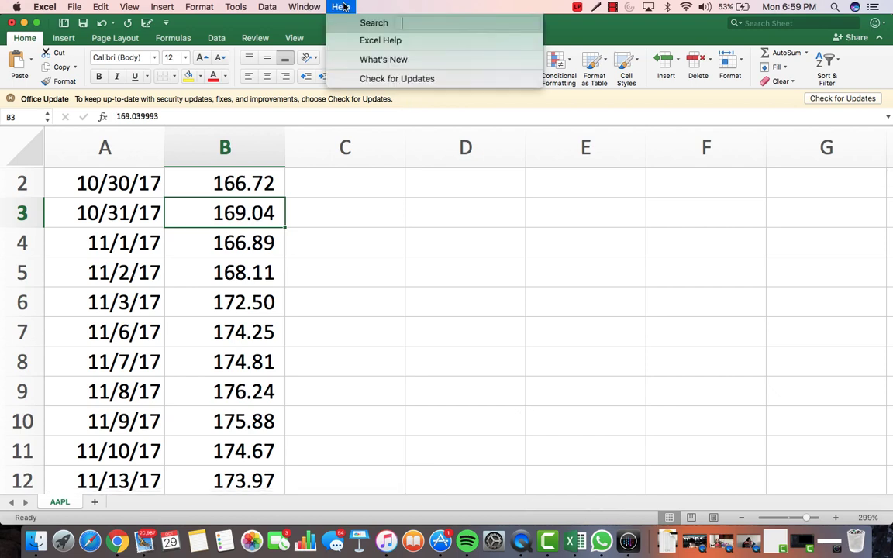
pyautogui.moveTo(287, 8)
pyautogui.click(320, 169)
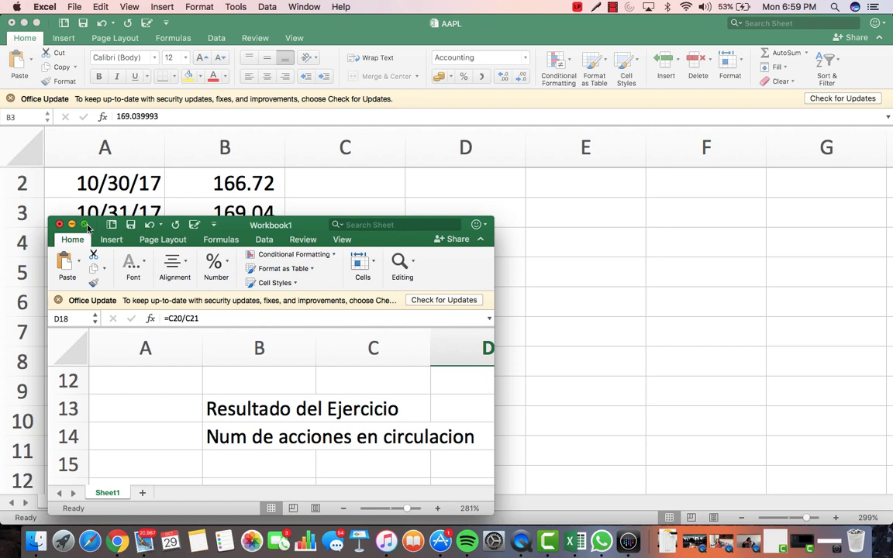
pyautogui.click(85, 225)
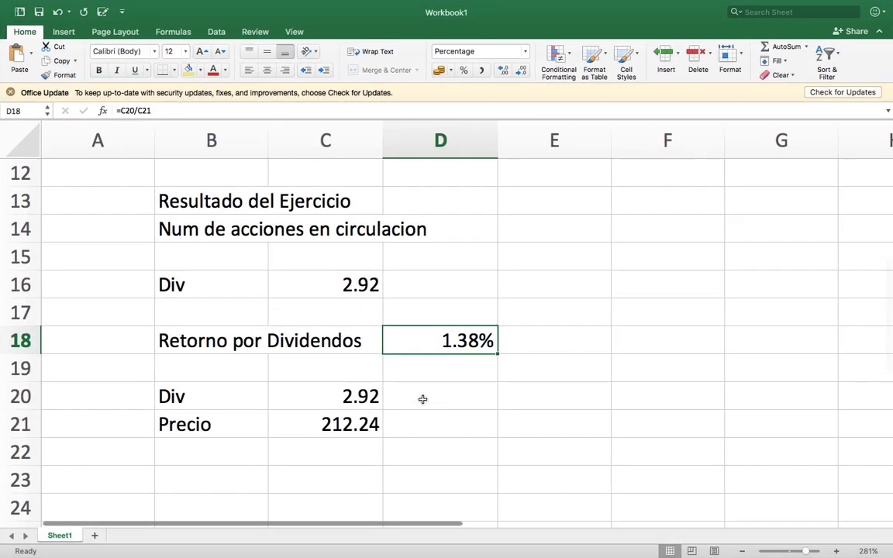
pyautogui.click(504, 71)
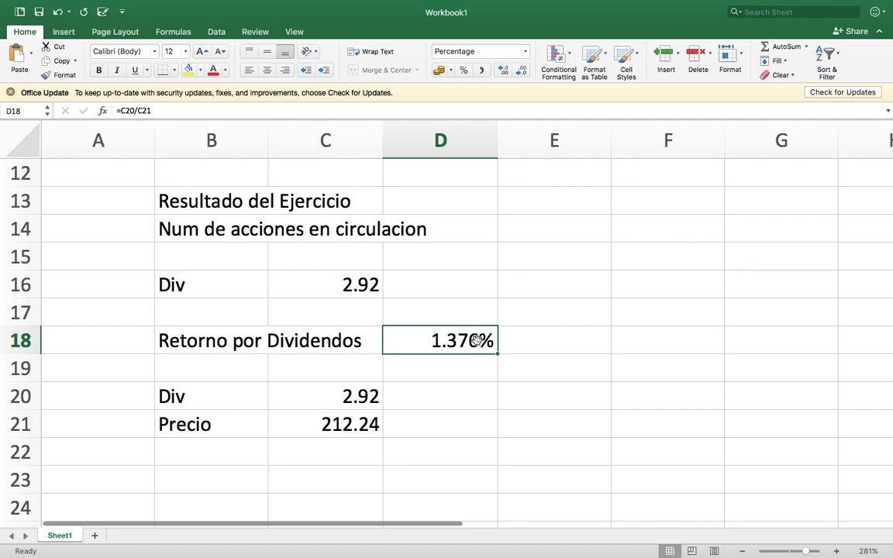
# - Return to the Bloomberg terminal and examine Apple's gross dividend yield, P/E and EPS estimates, and short interest as a share of float
pyautogui.press('super+Tab')
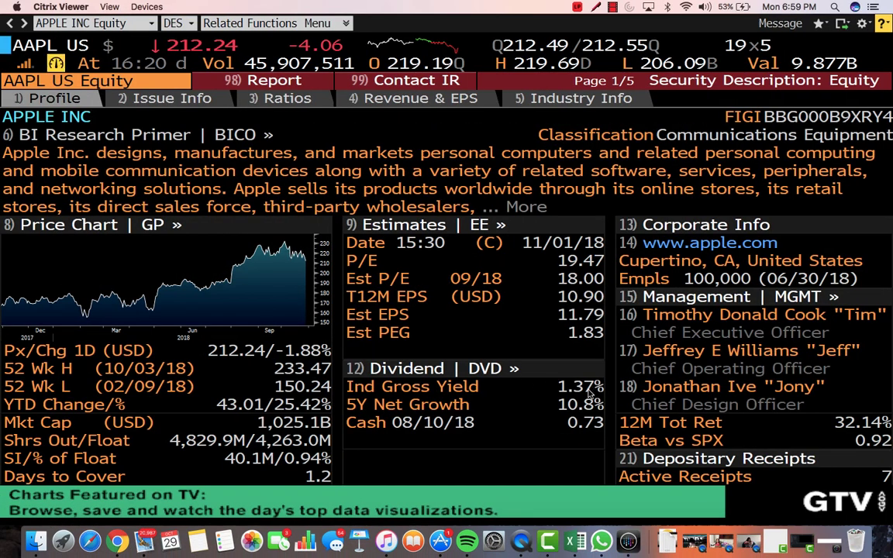
pyautogui.moveTo(590, 394)
pyautogui.moveTo(571, 269)
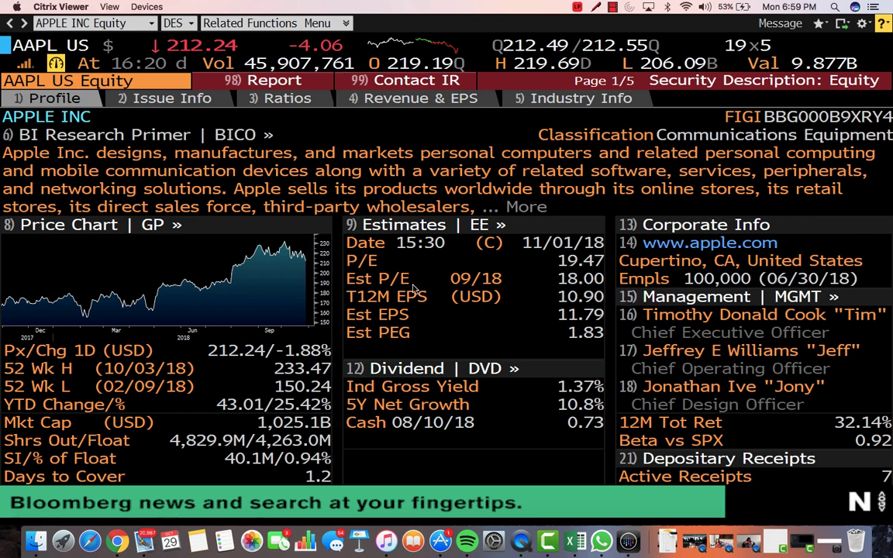
pyautogui.moveTo(376, 323)
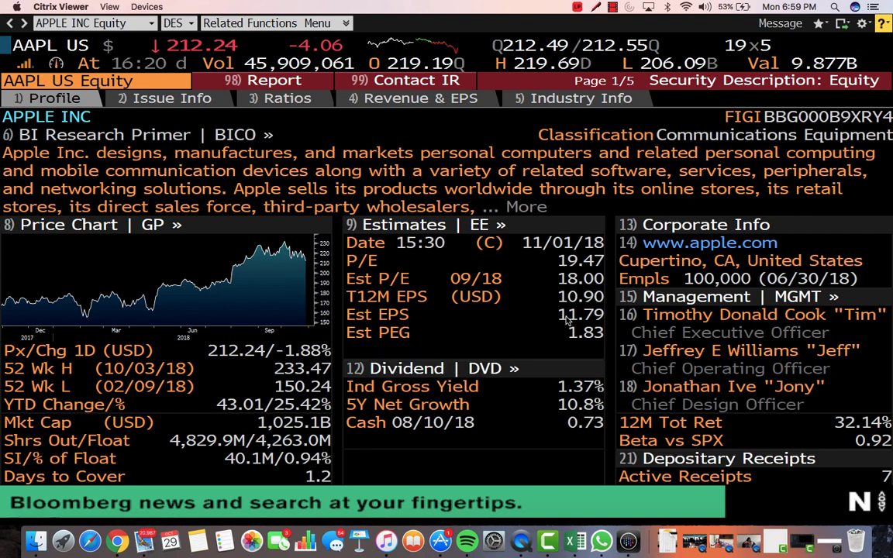
pyautogui.moveTo(581, 314)
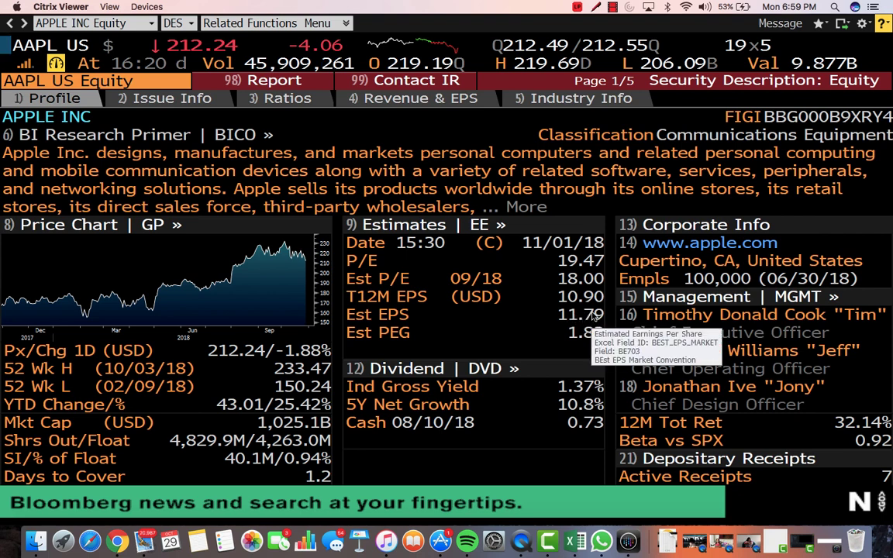
pyautogui.moveTo(585, 284)
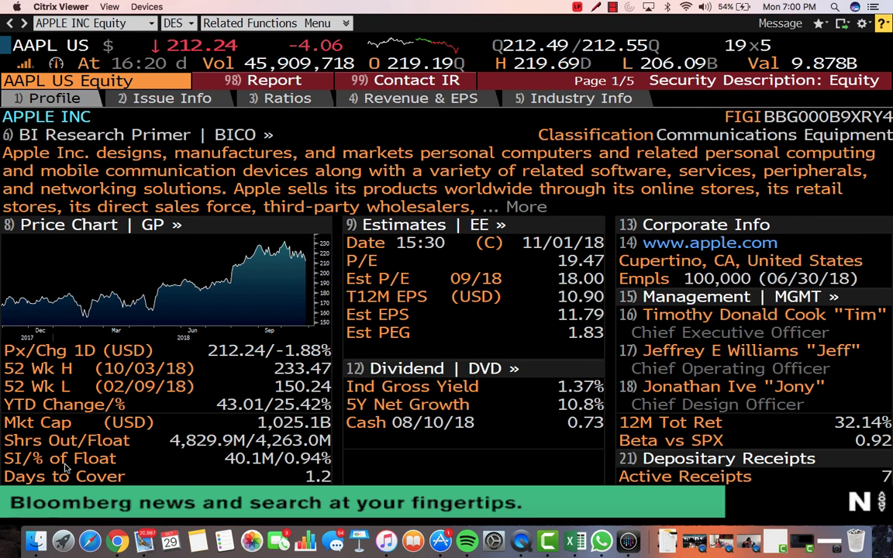
pyautogui.moveTo(47, 465)
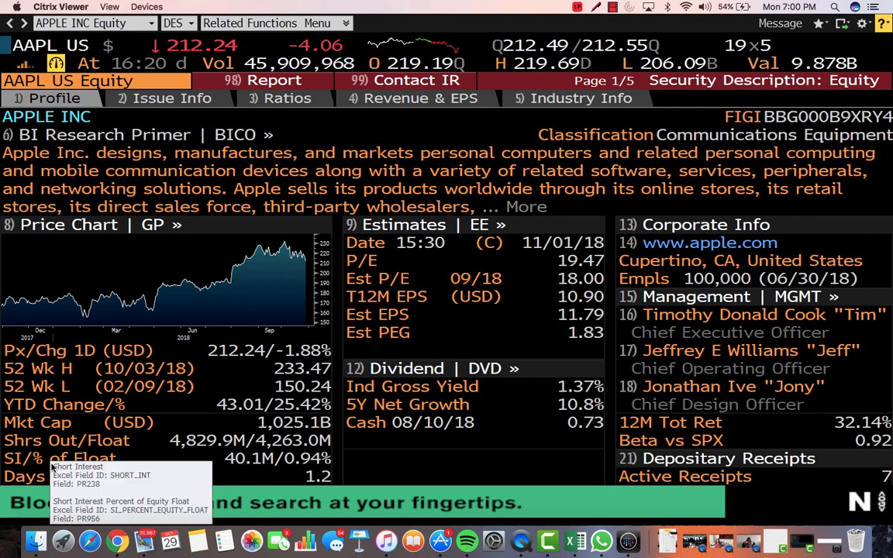
pyautogui.moveTo(285, 465)
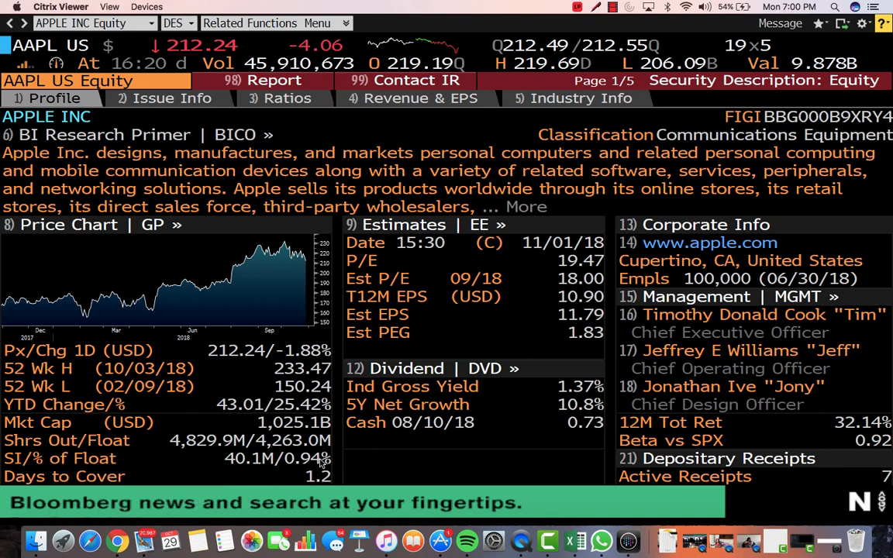
# - Look at the Ratios page of Apple's Security Description and page back through Issue Info to the Profile
pyautogui.click(280, 100)
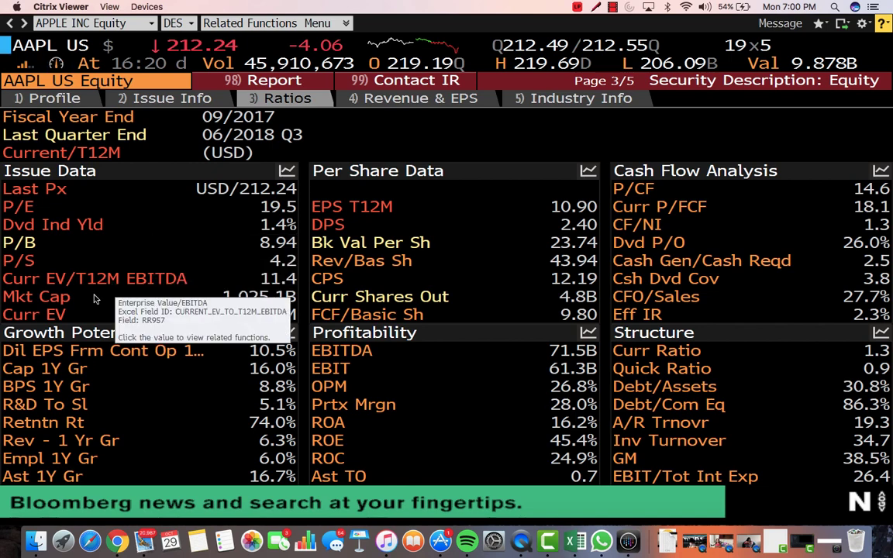
pyautogui.press('pageup')
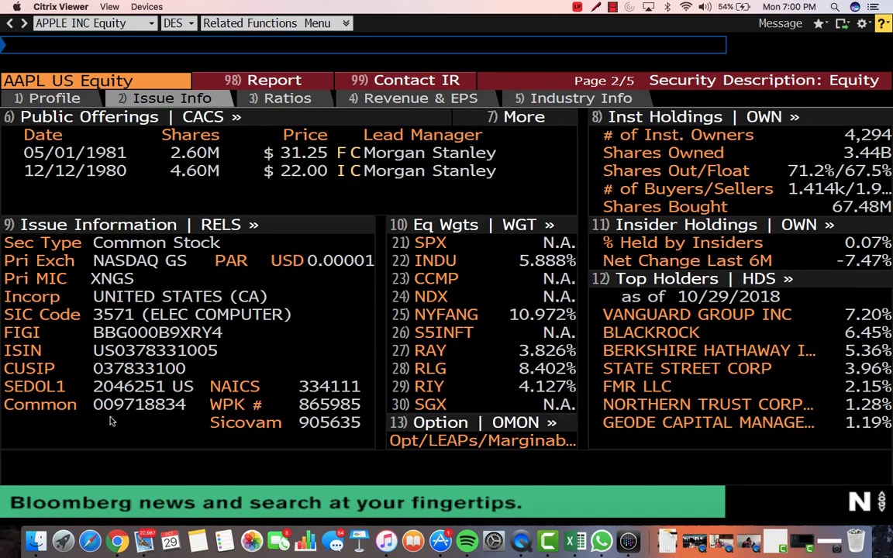
pyautogui.press('pageup')
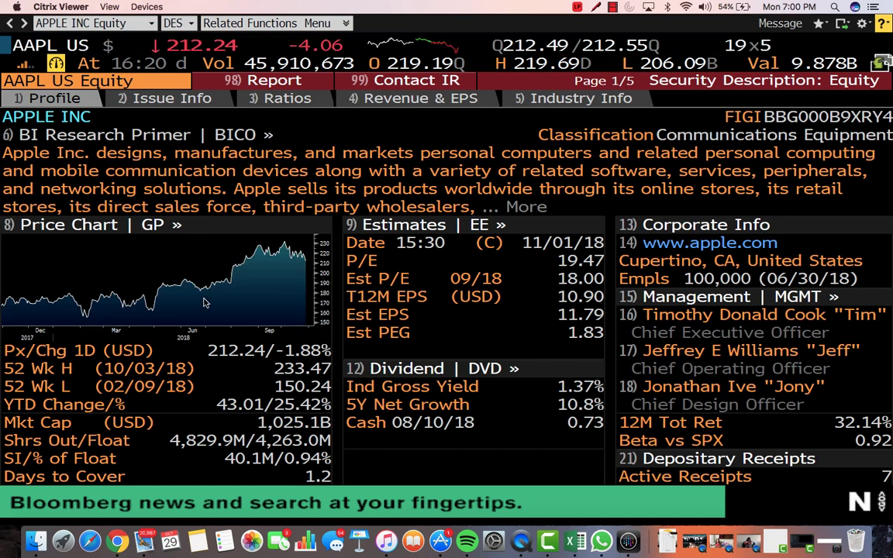
# - Review Apple's Ratios and its Revenue & EPS figures, and open the Industry Info page
pyautogui.click(288, 99)
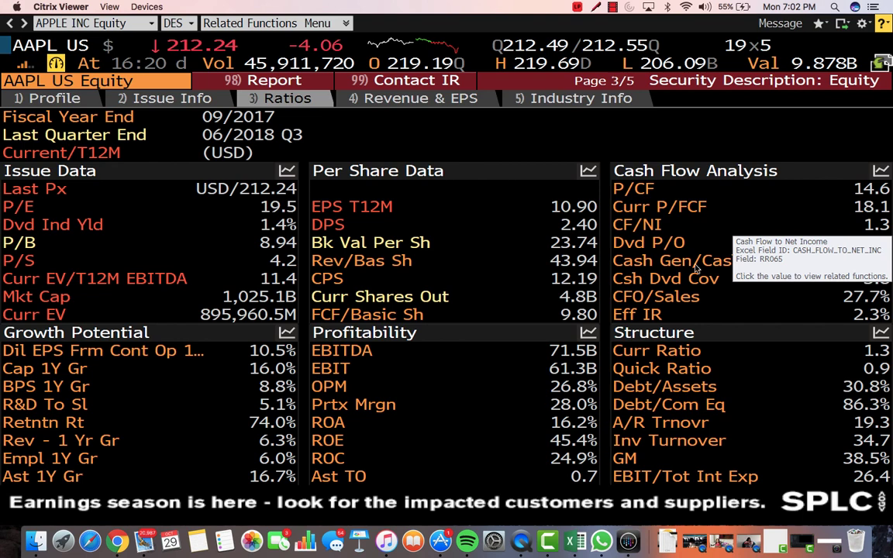
pyautogui.click(425, 101)
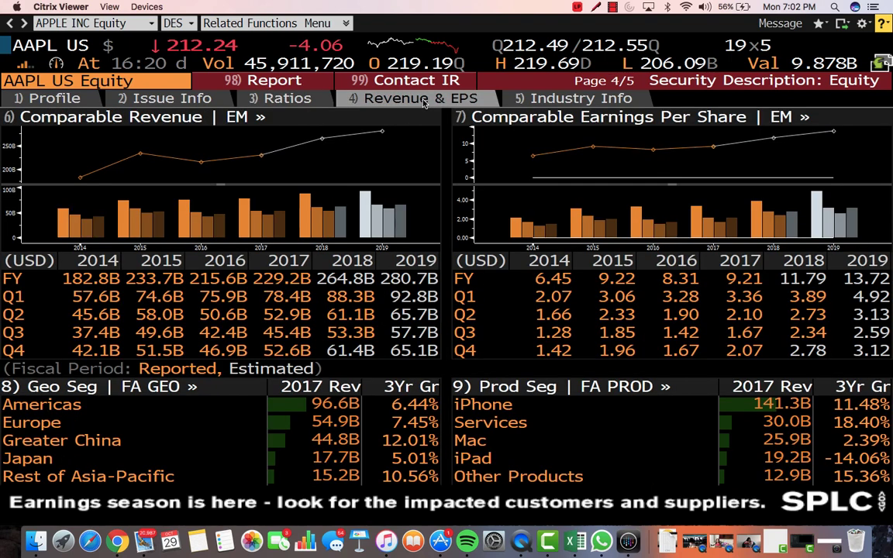
pyautogui.click(570, 100)
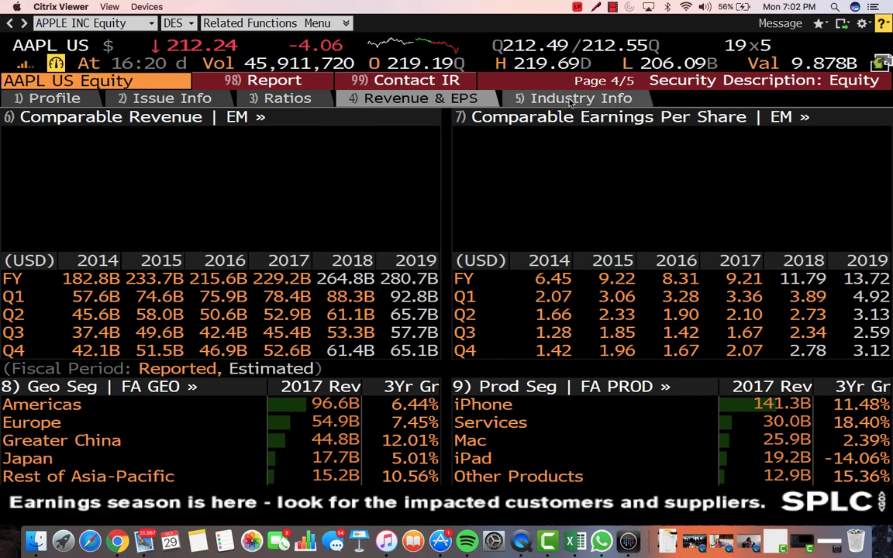